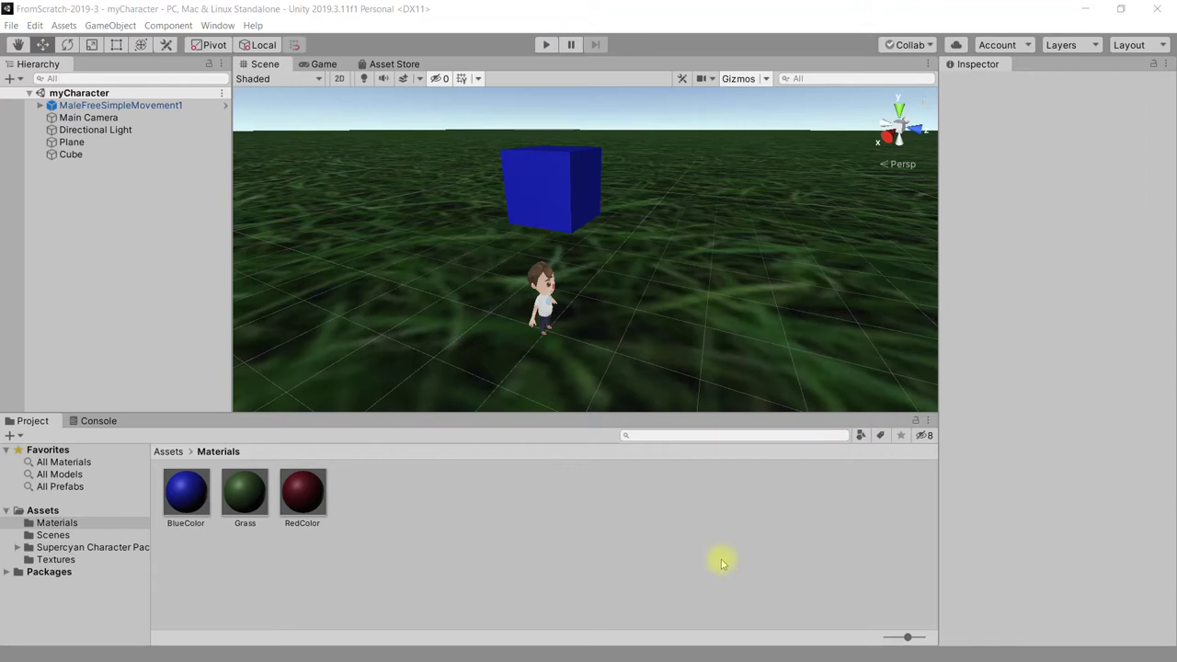
# - Browse the GameObject creation menu, then close it and select the ground plane
pyautogui.click(110, 25)
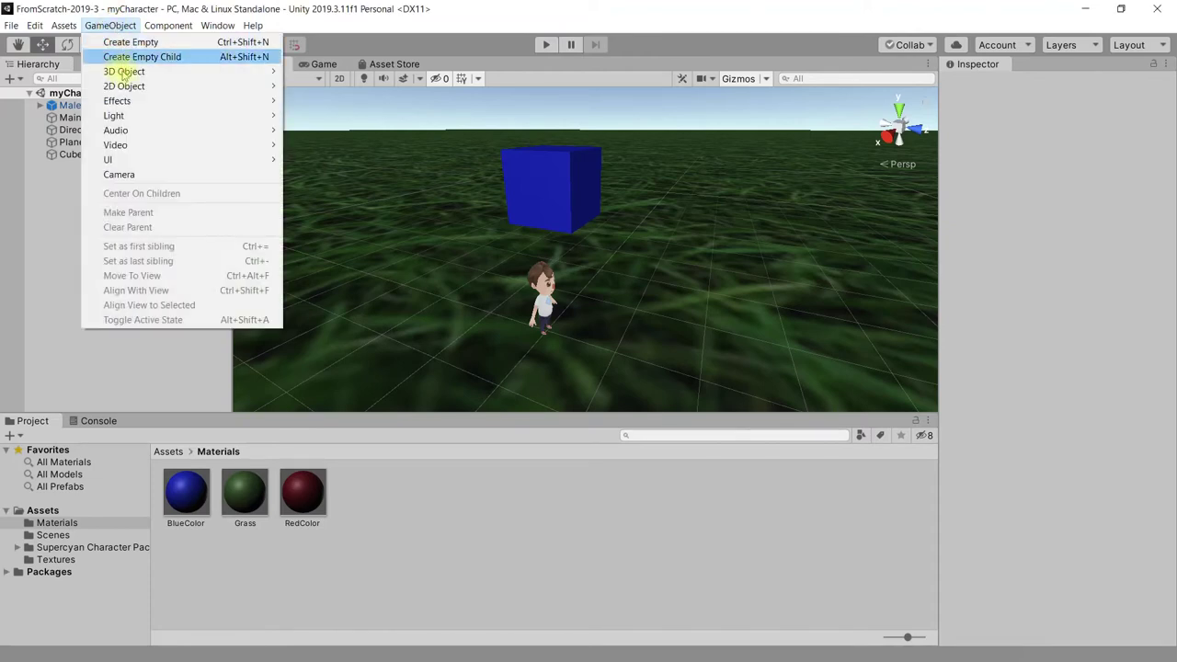
pyautogui.moveTo(124, 72)
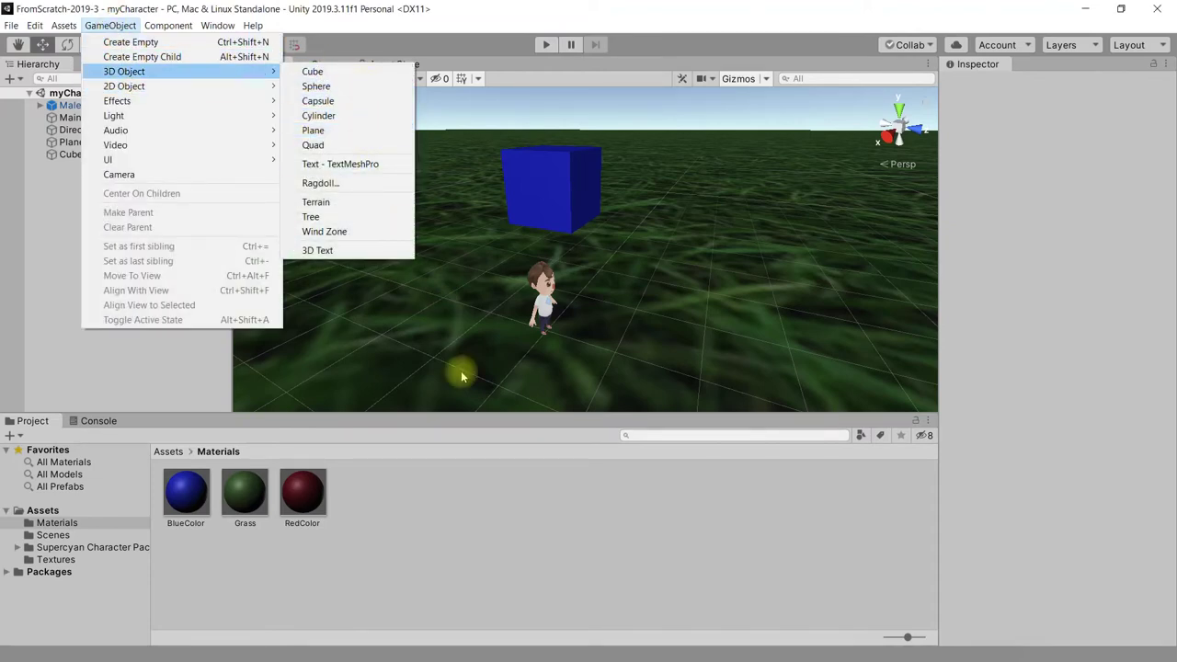
pyautogui.click(478, 349)
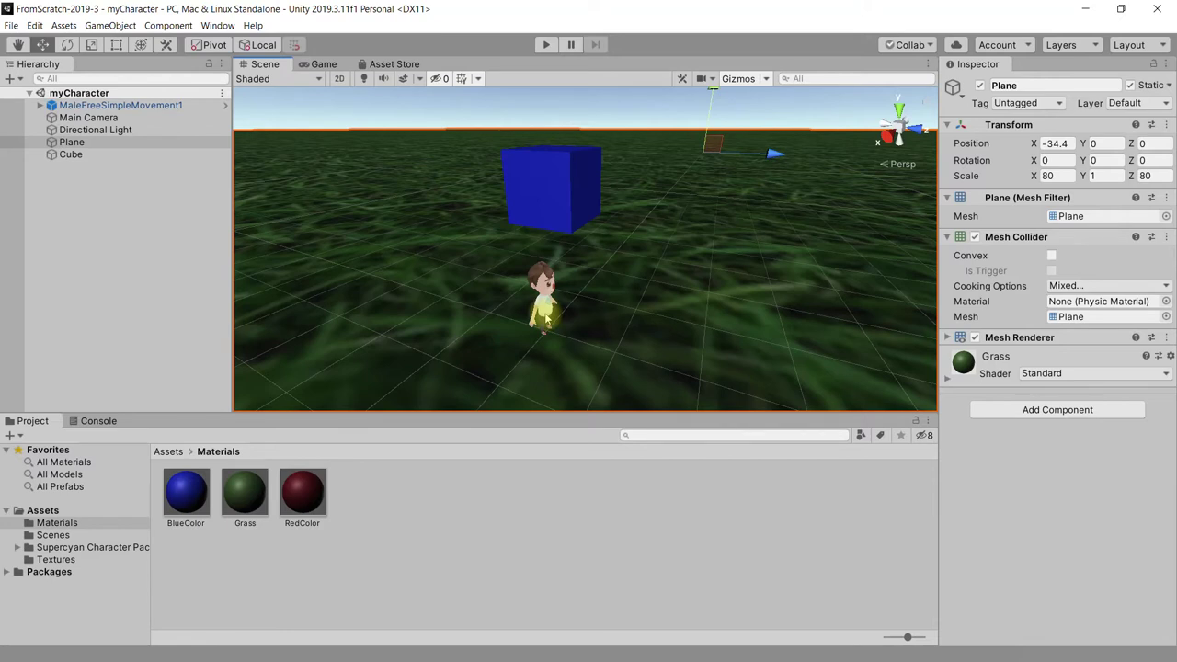
# - Start a new empty scene with Ctrl+N and begin saving it with Ctrl+S
pyautogui.hotkey('ctrl', 'n')
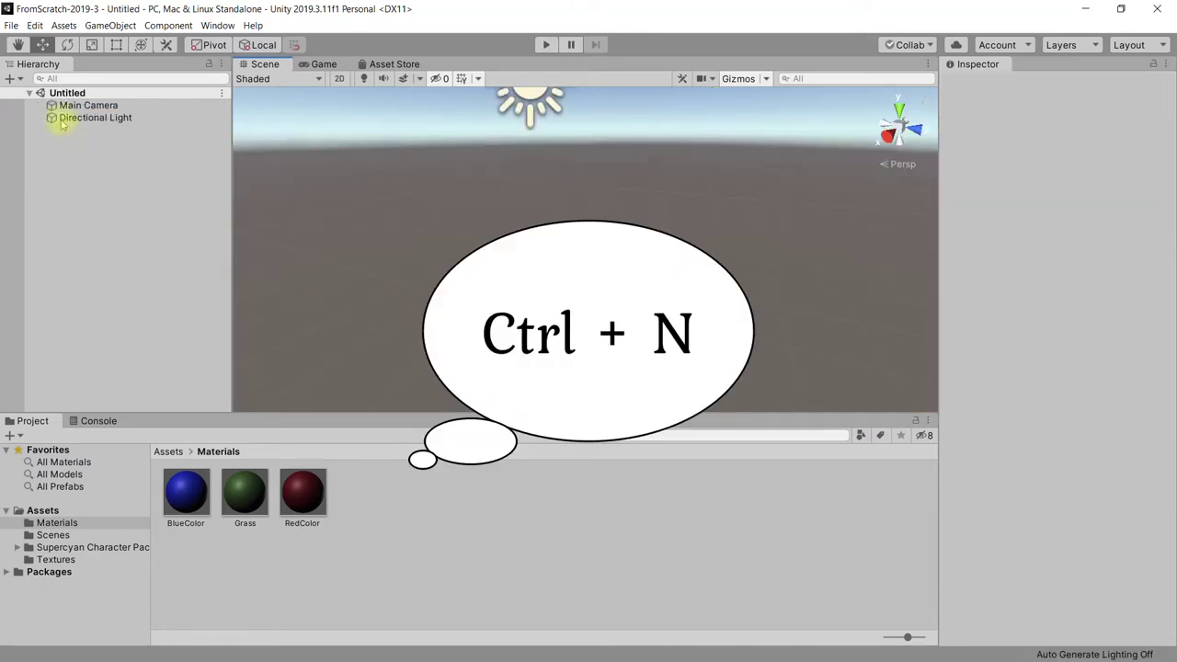
pyautogui.click(11, 26)
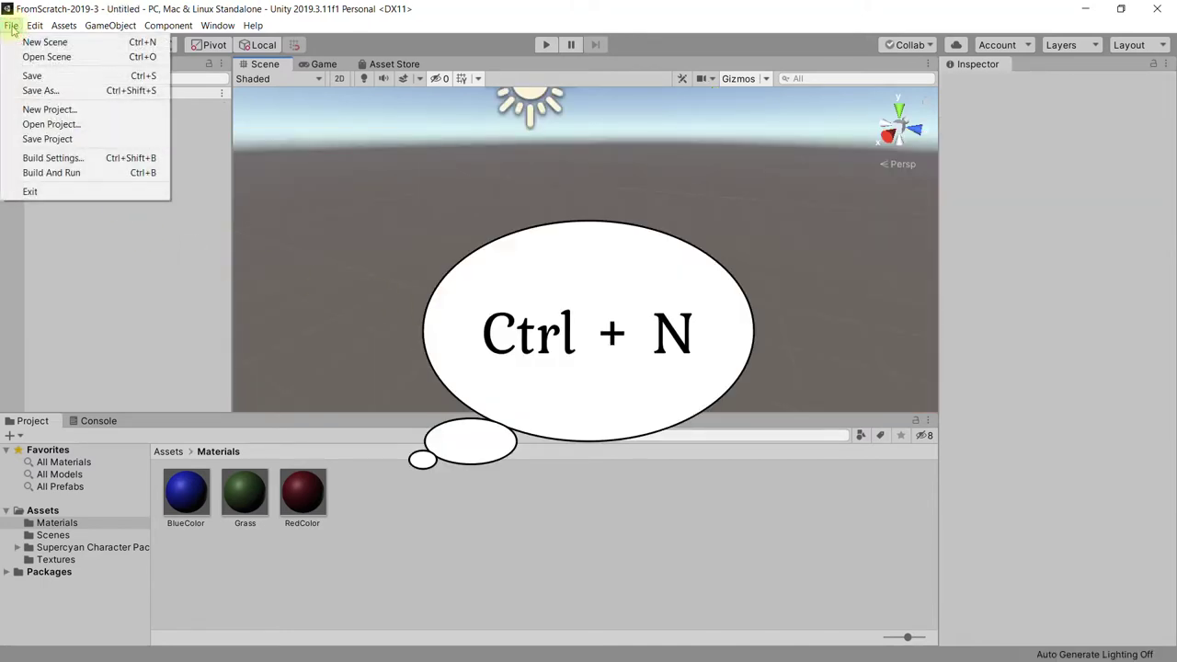
pyautogui.click(193, 309)
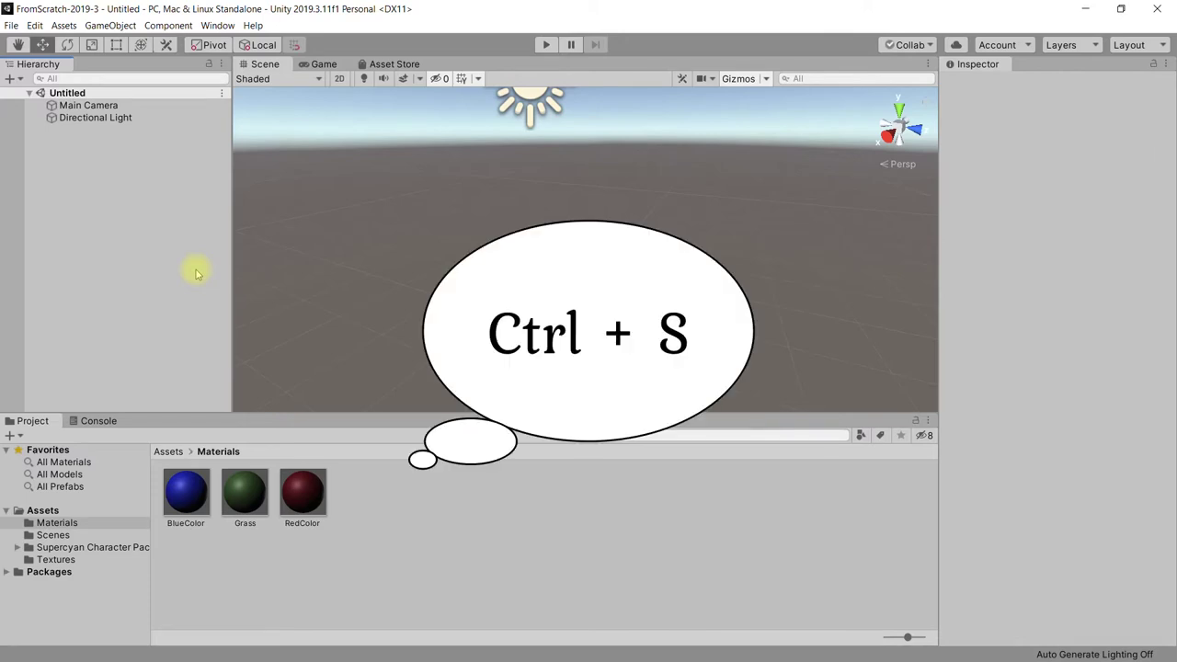
pyautogui.hotkey('ctrl', 's')
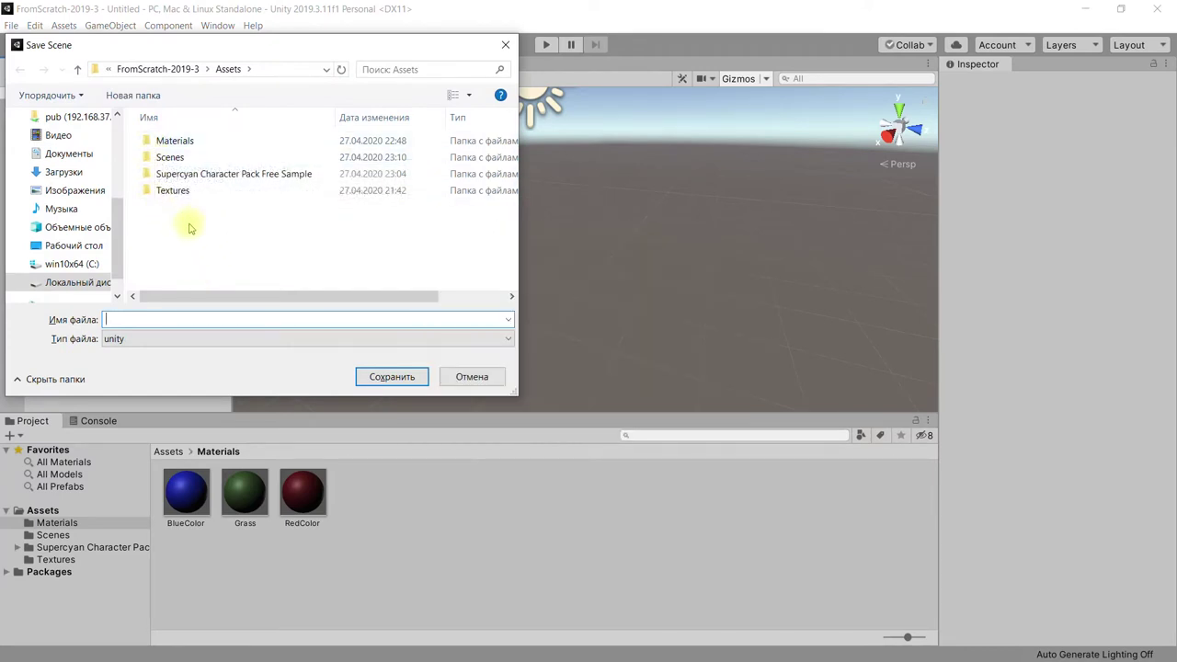
# - Save the new scene as 'prototype' inside the Scenes folder
pyautogui.doubleClick(175, 159)
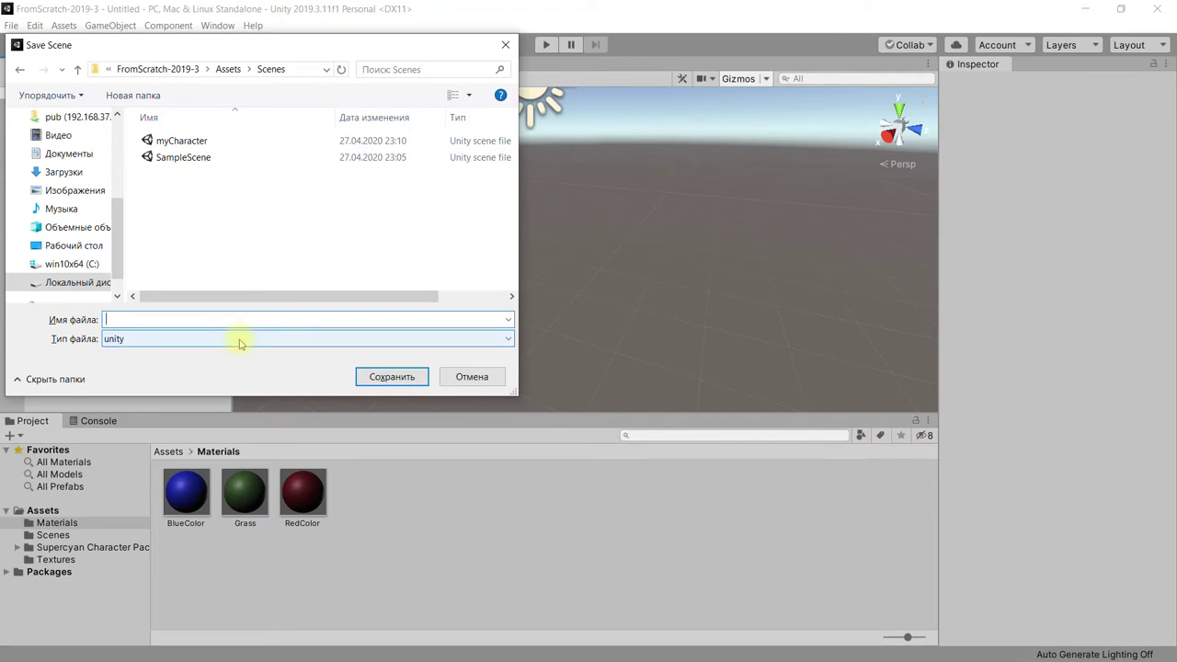
pyautogui.write('pro')
pyautogui.write('totype')
pyautogui.click(389, 376)
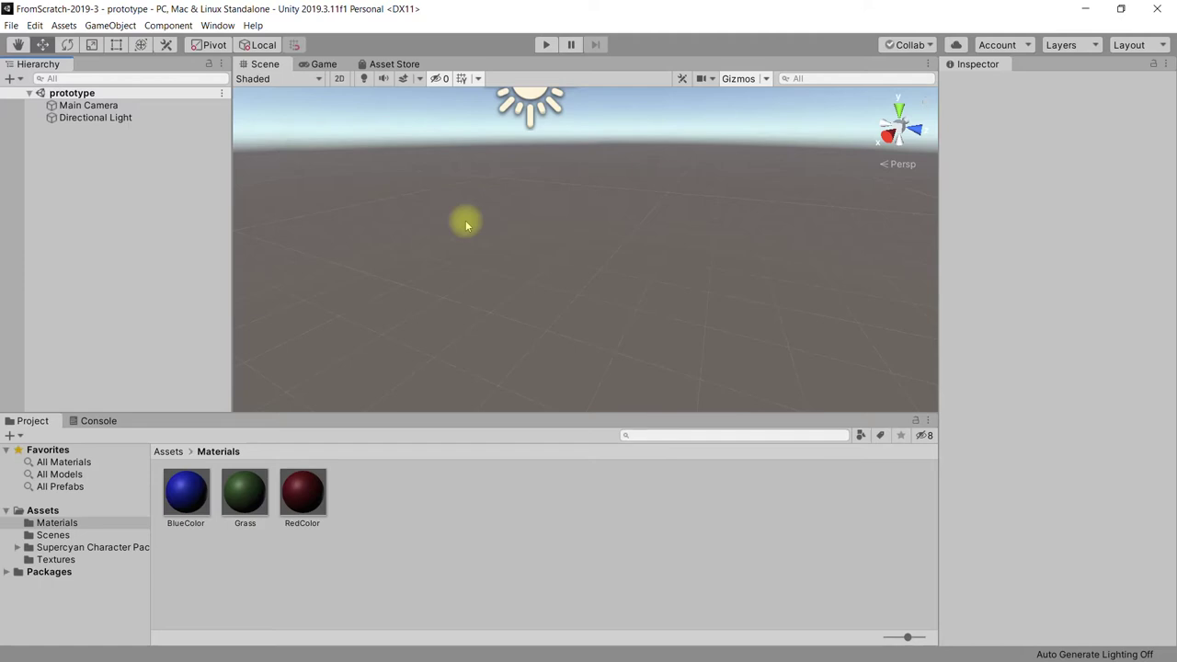
# - Add a 3D Plane to the prototype scene from GameObject > 3D Object
pyautogui.click(117, 33)
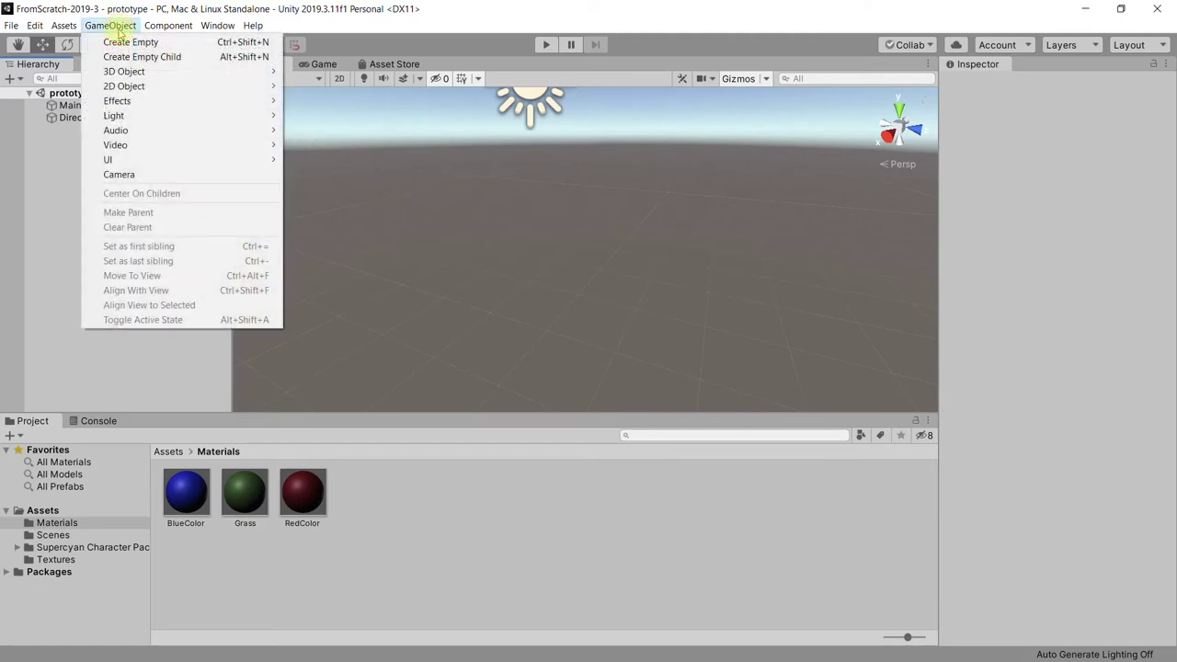
pyautogui.moveTo(120, 71)
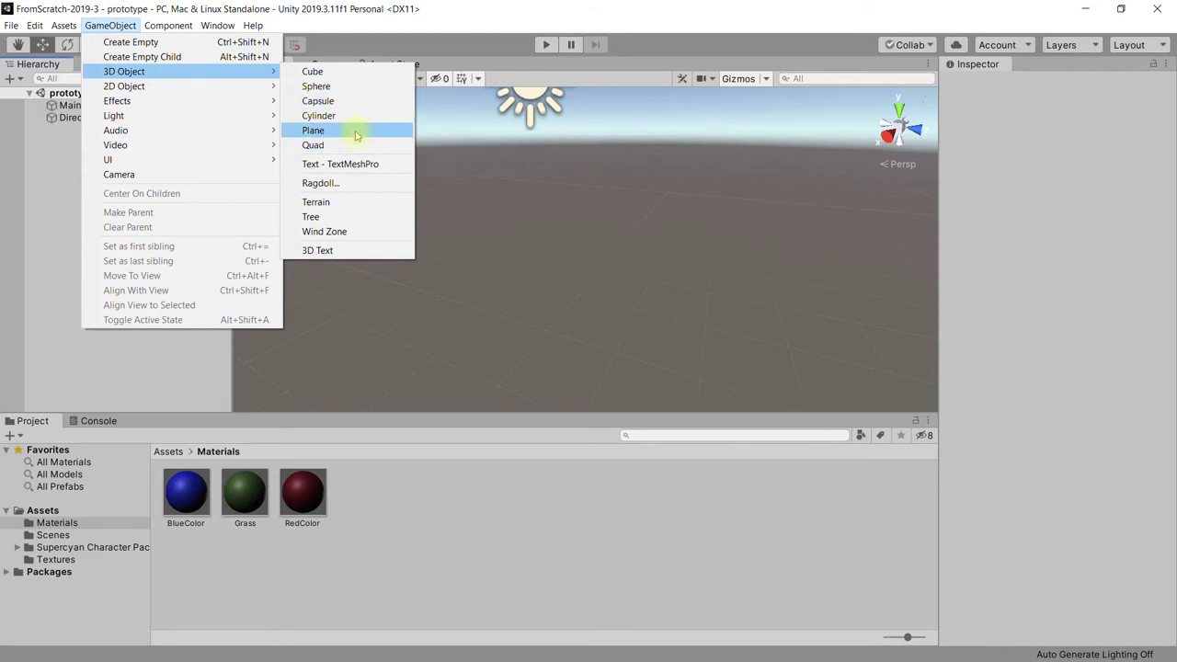
pyautogui.click(356, 135)
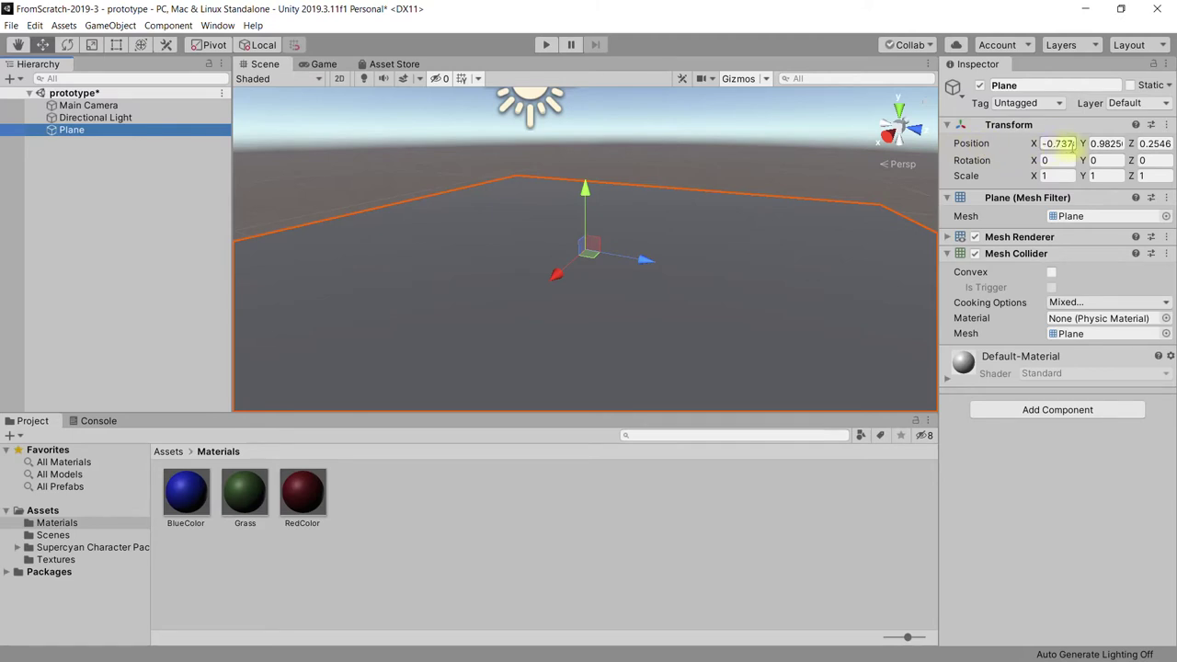
pyautogui.keyDown('alt'); pyautogui.moveTo(550, 236); pyautogui.dragTo(557, 233); pyautogui.keyUp('alt')
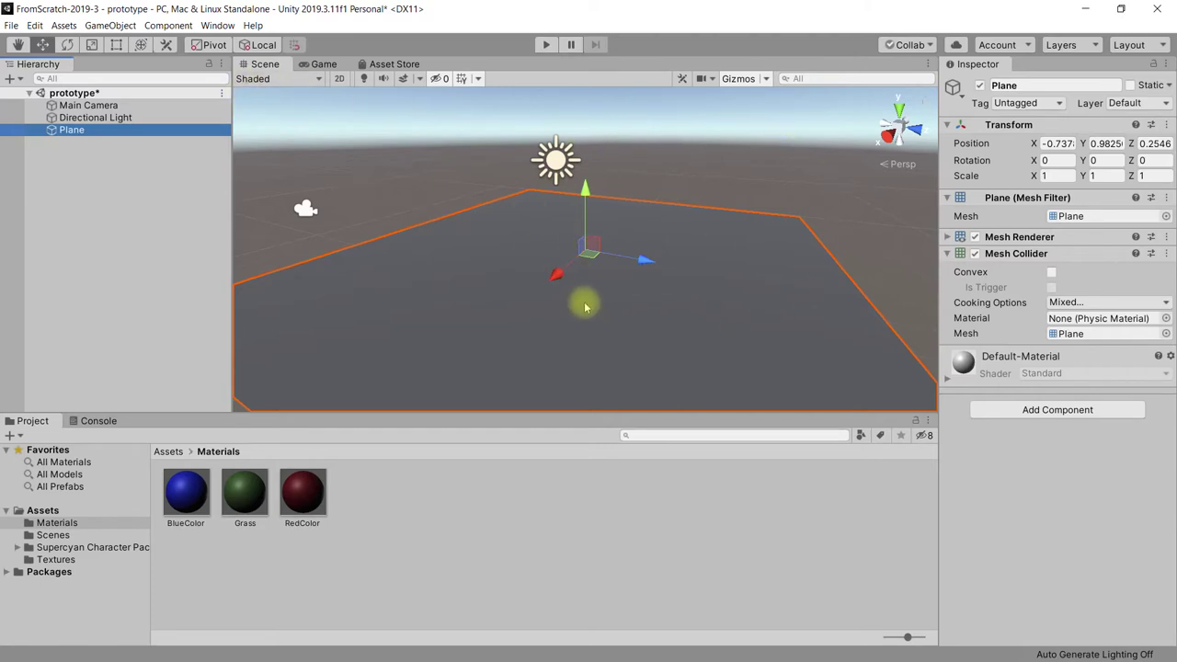
pyautogui.keyDown('alt'); pyautogui.moveTo(394, 258); pyautogui.dragTo(630, 297); pyautogui.keyUp('alt')
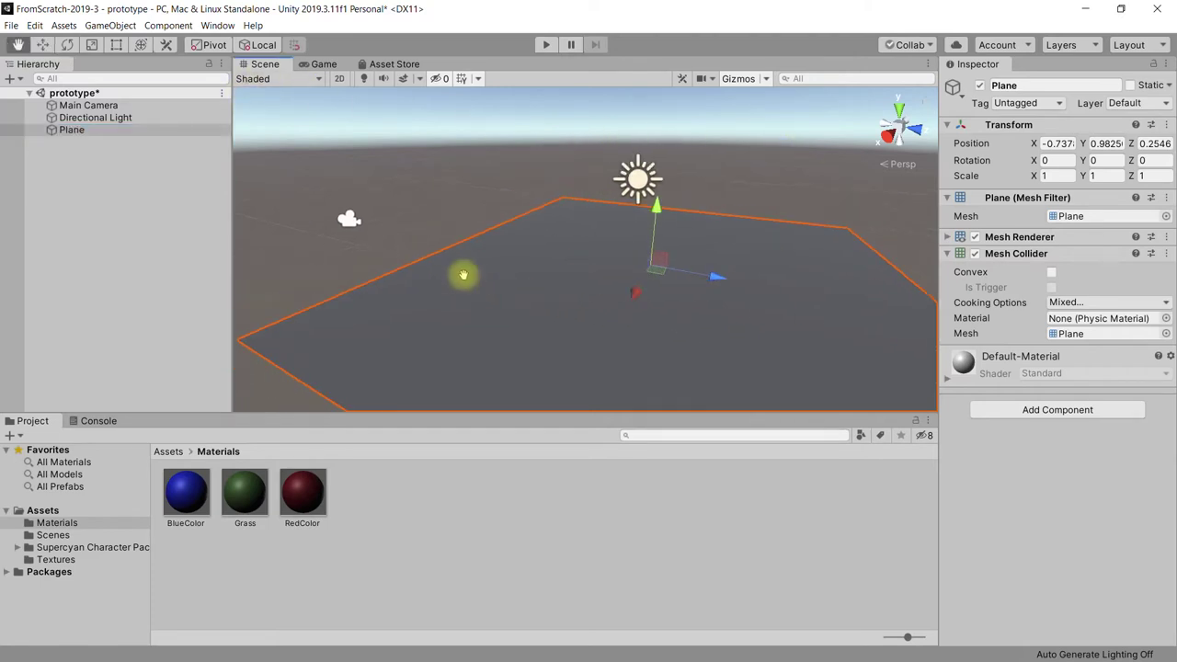
pyautogui.click(110, 24)
pyautogui.moveTo(124, 72)
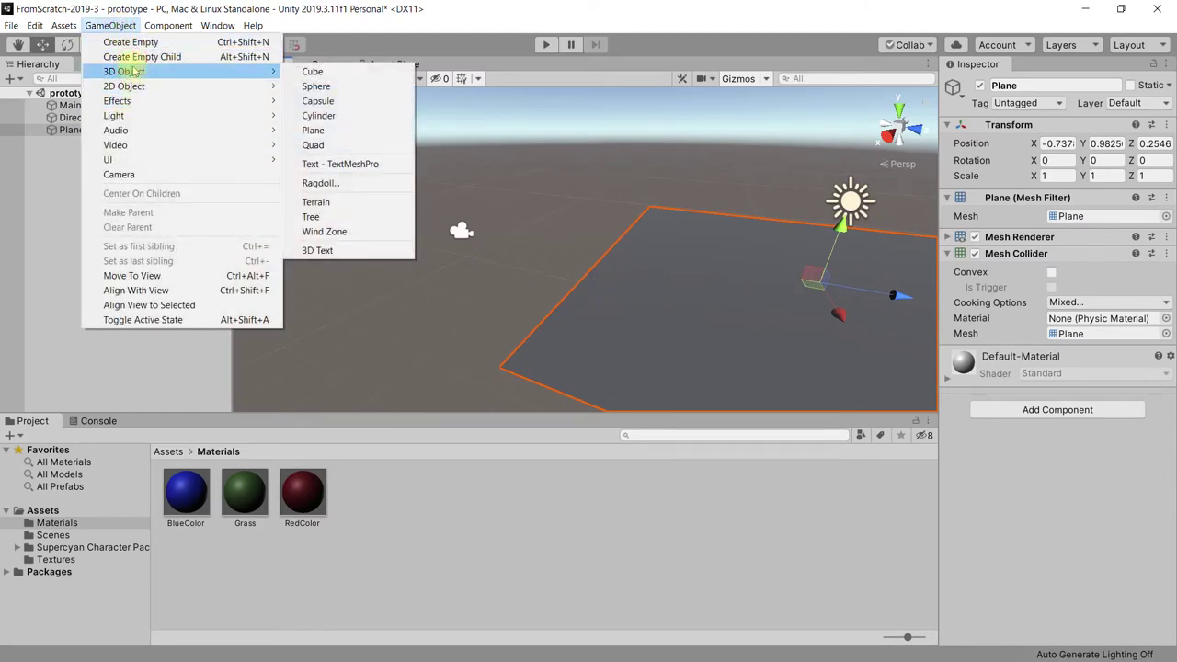
pyautogui.click(333, 73)
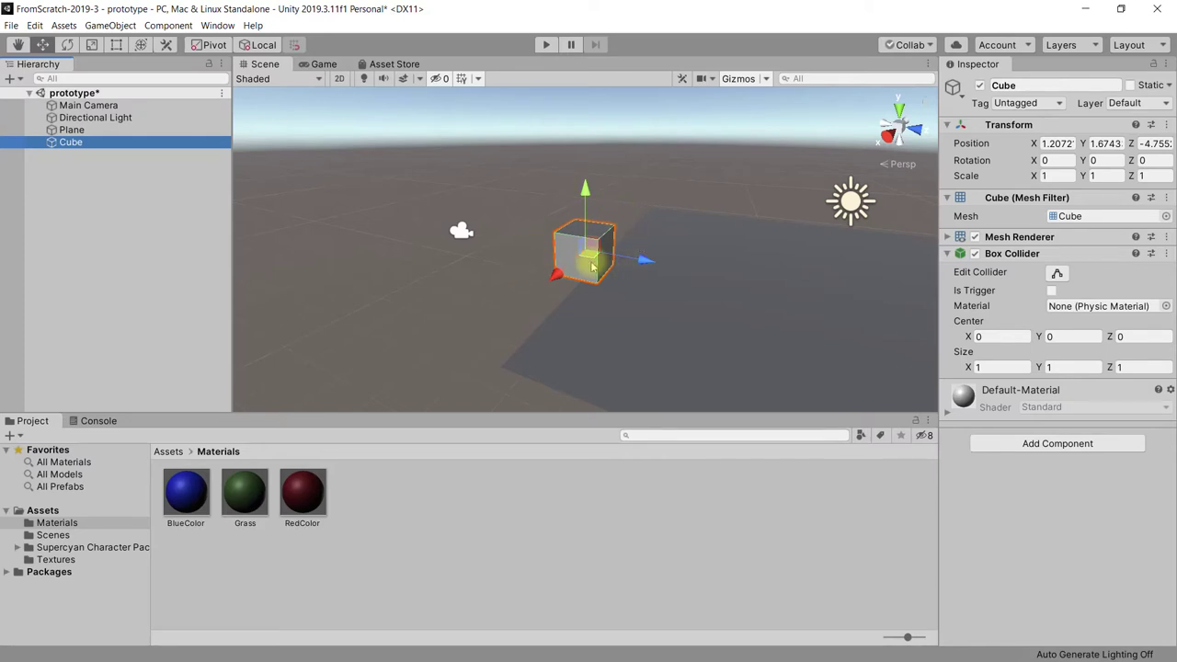
pyautogui.hotkey('ctrl', 'z')
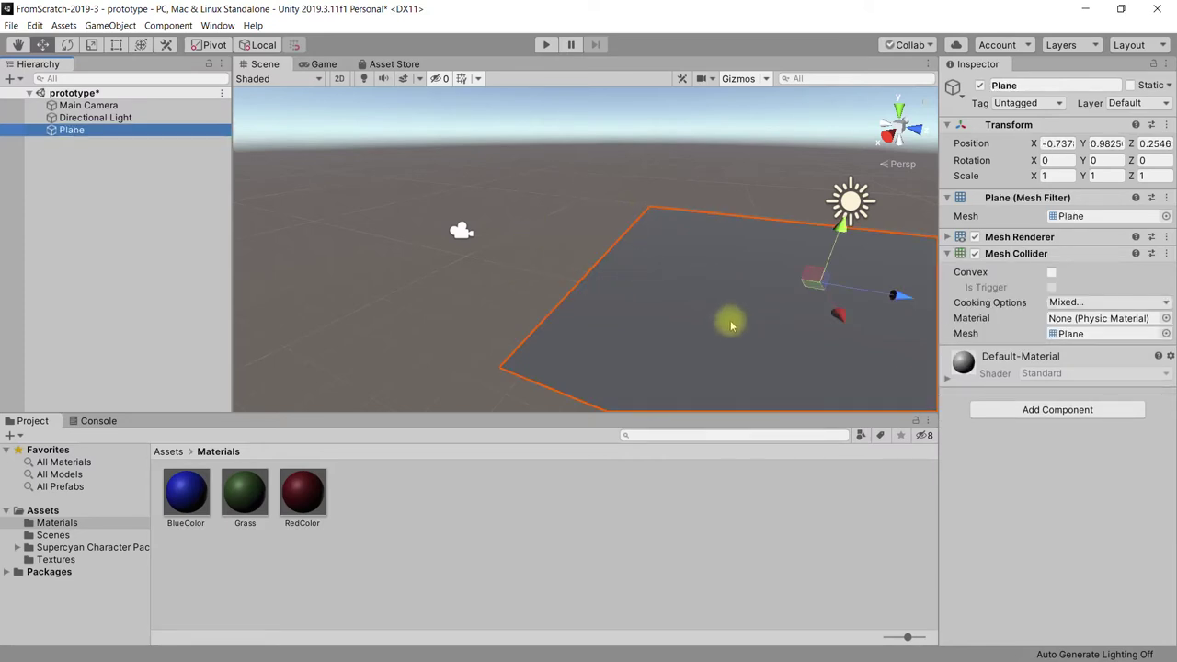
pyautogui.moveTo(722, 319); pyautogui.dragTo(515, 304, button='middle')
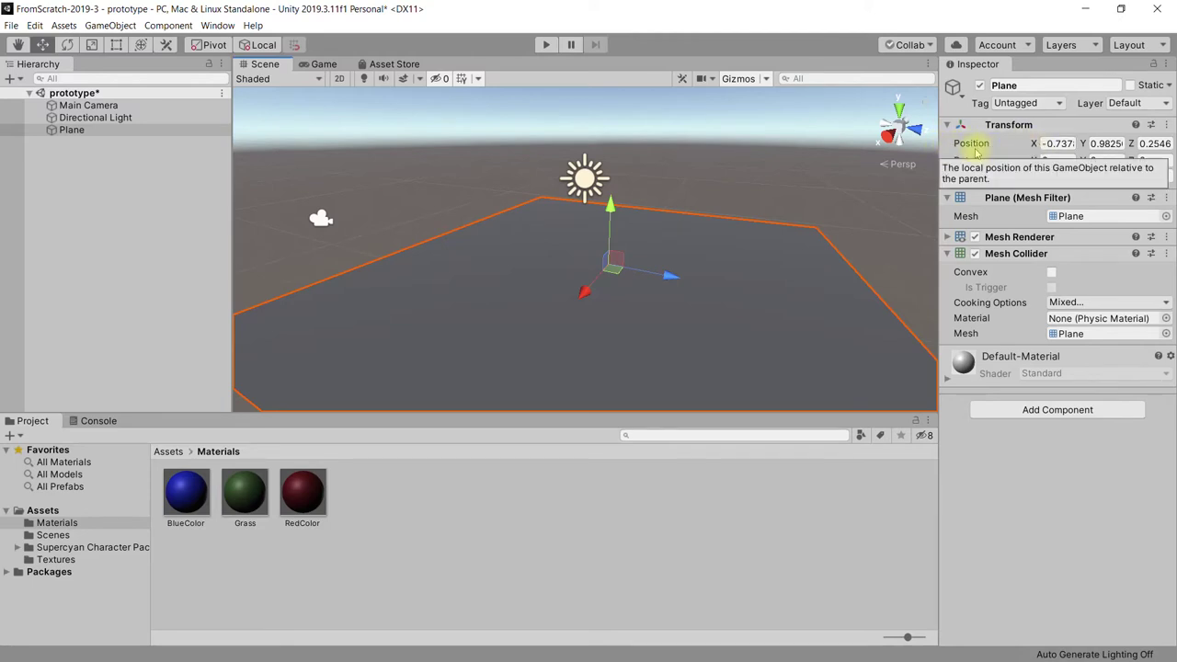
# - Reset the Plane's Transform to position 0, 0, 0 and frame it in view
pyautogui.click(1057, 143)
pyautogui.press('Tab')
pyautogui.press('Tab')
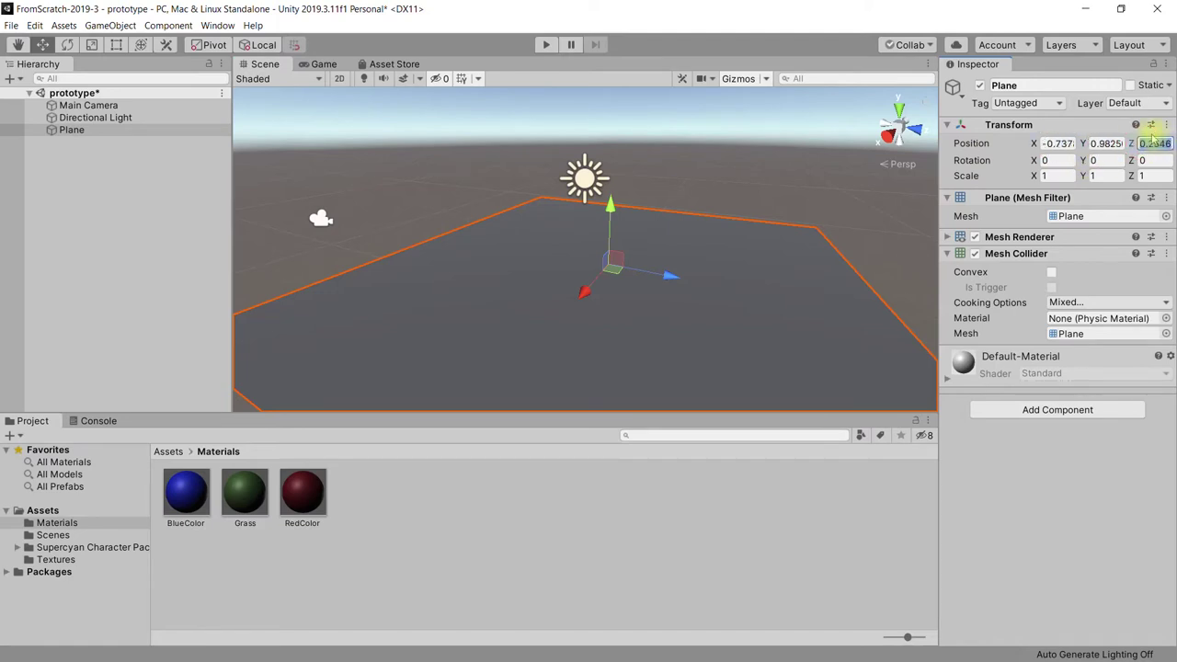
pyautogui.rightClick(1056, 128)
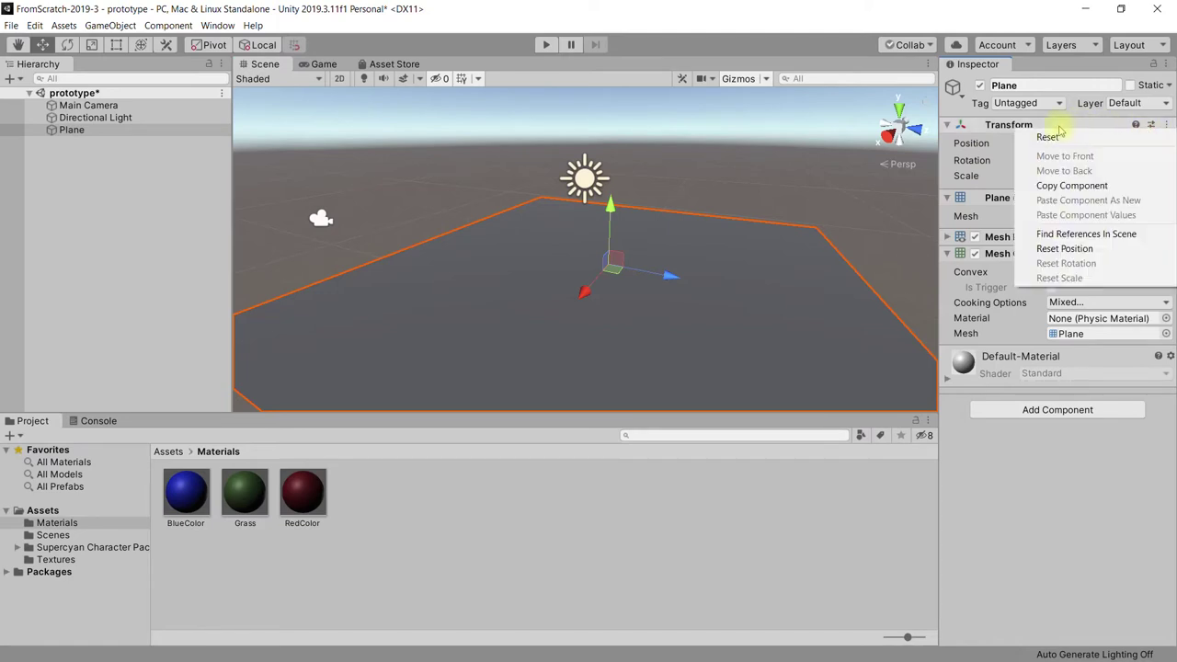
pyautogui.rightClick(989, 128)
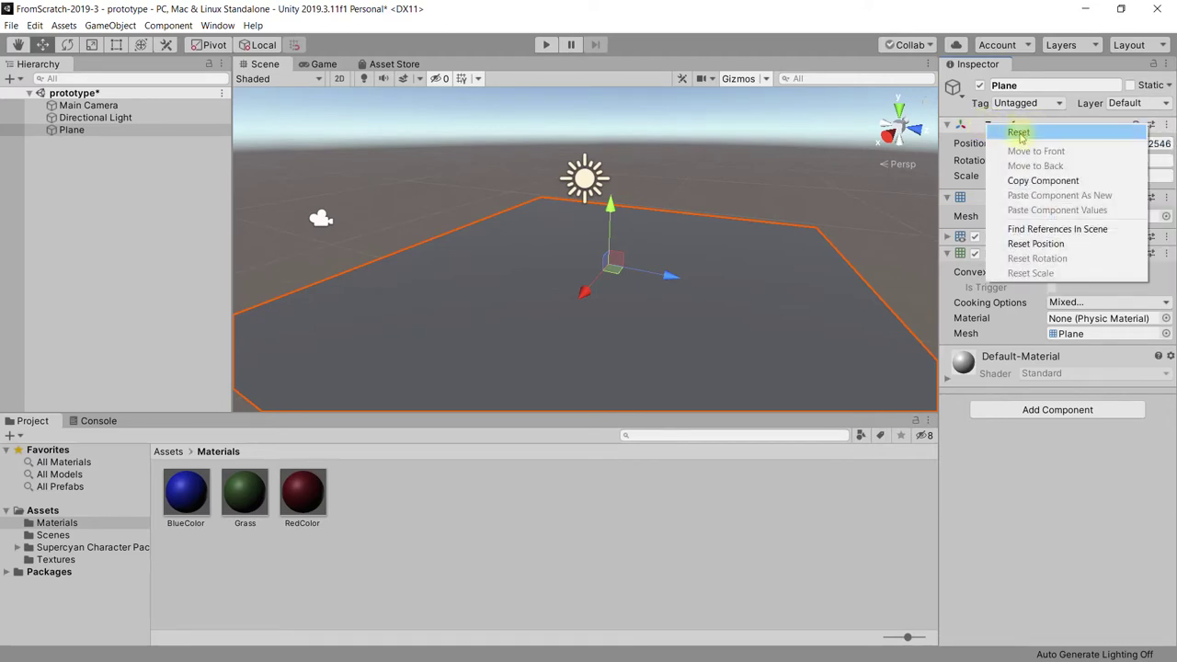
pyautogui.click(1165, 126)
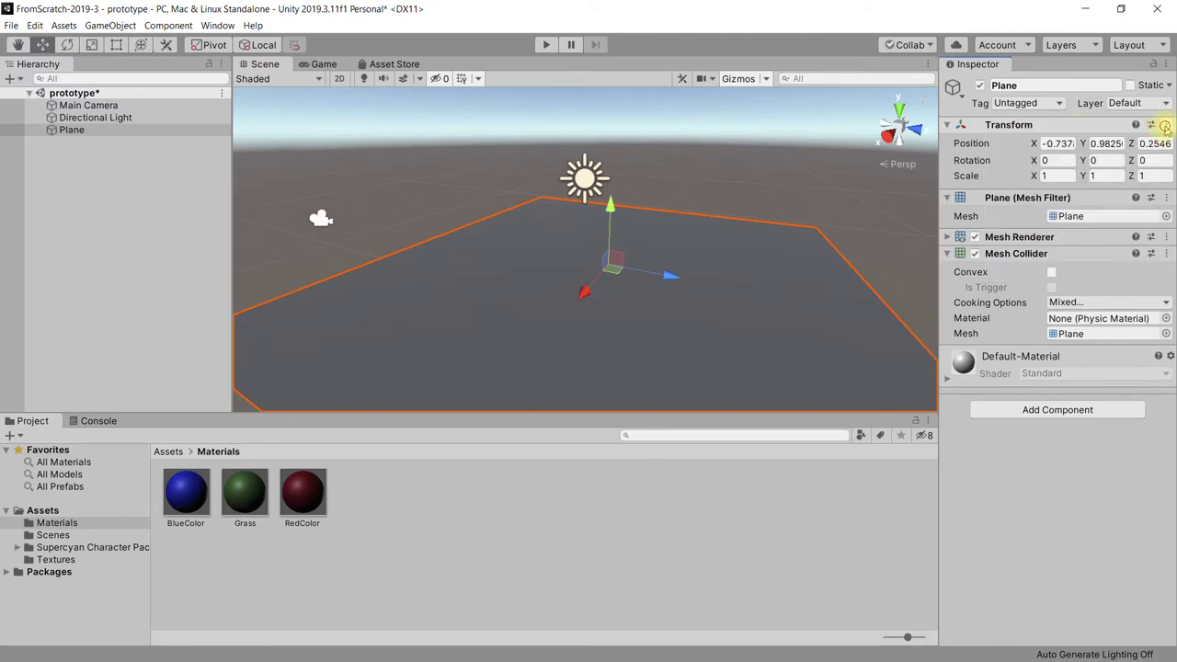
pyautogui.click(1165, 126)
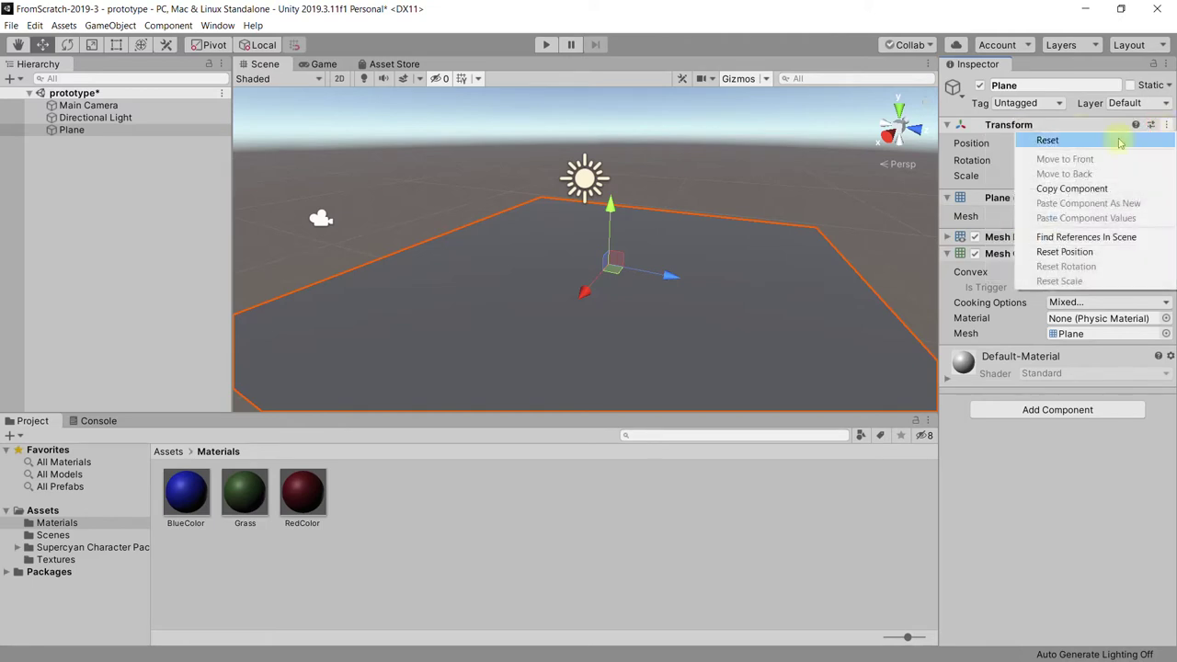
pyautogui.click(1048, 141)
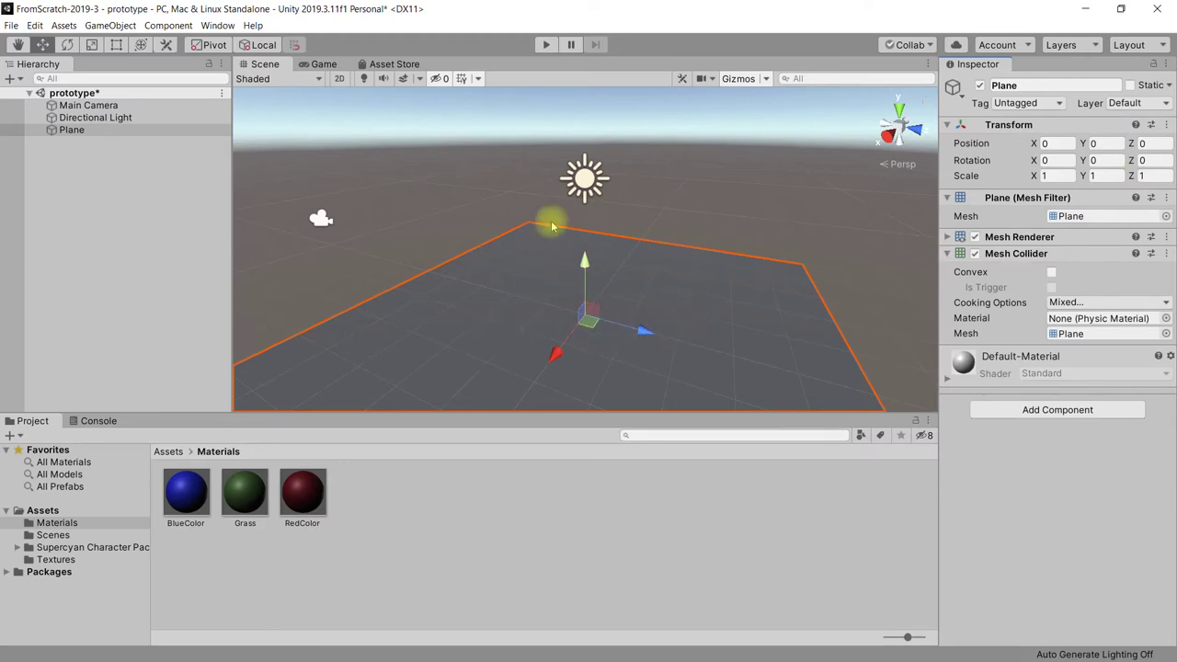
pyautogui.doubleClick(126, 133)
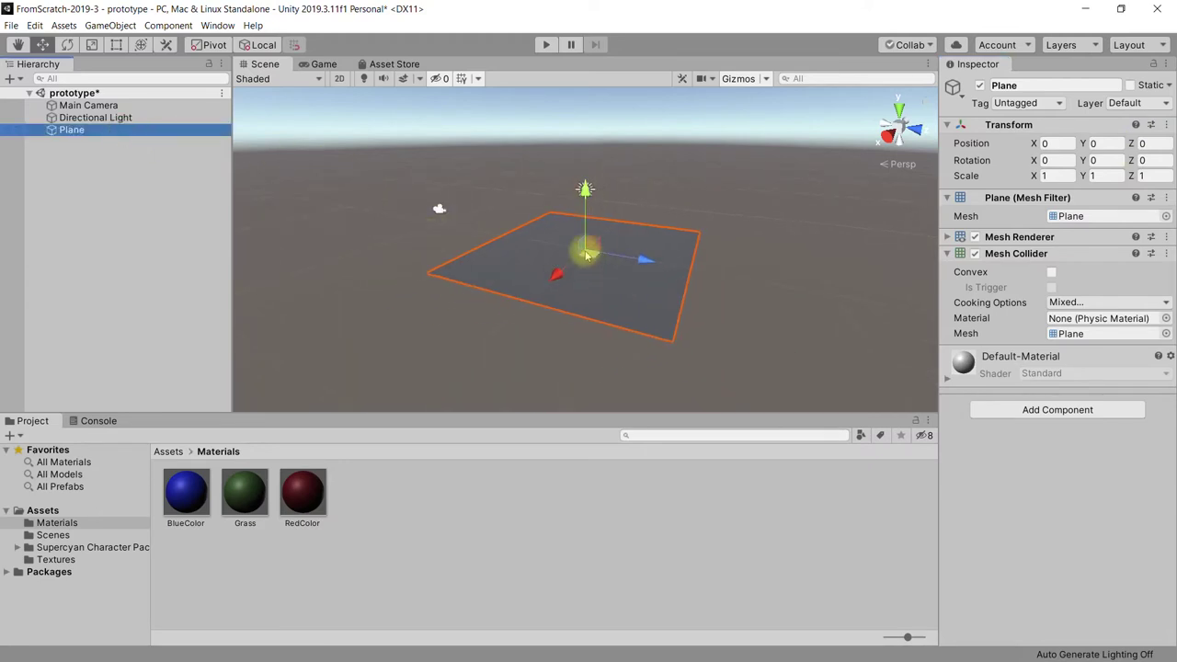
pyautogui.scroll(1, 593, 294)
pyautogui.scroll(2, 594, 292)
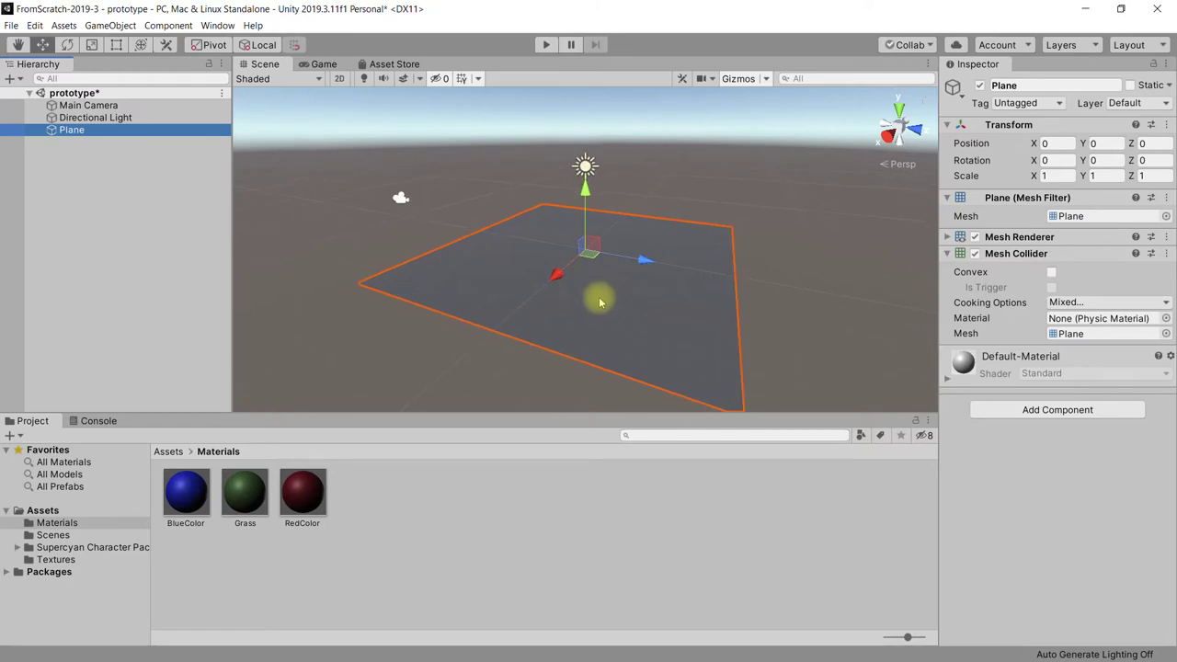
pyautogui.scroll(1, 597, 289)
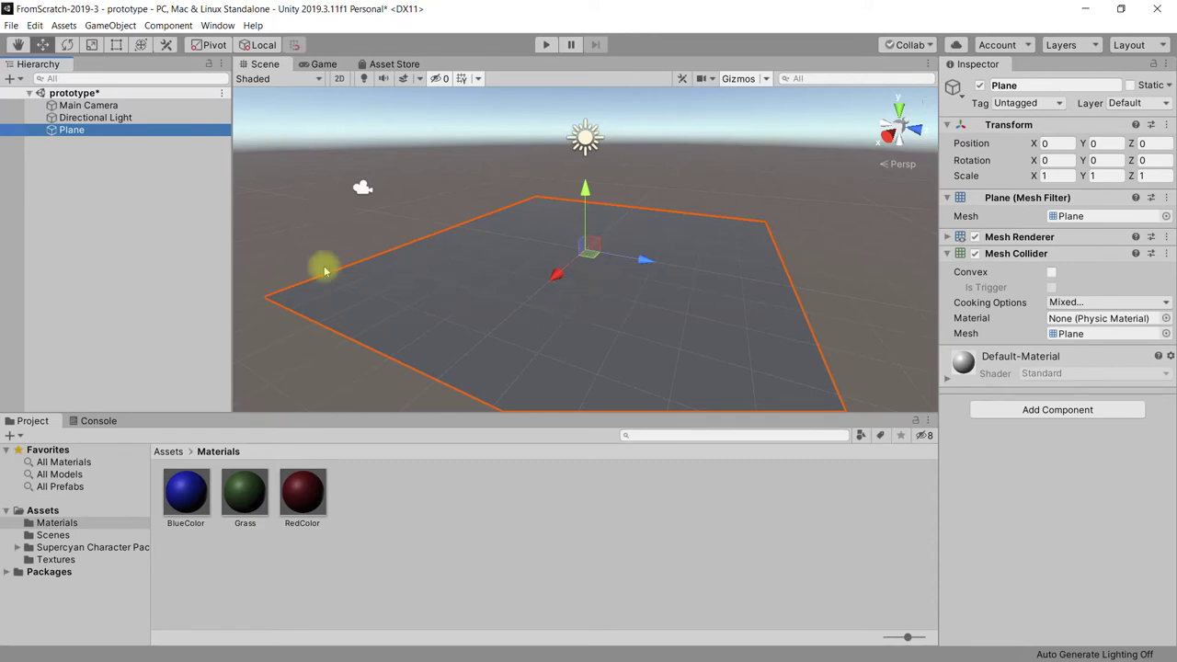
pyautogui.moveTo(310, 246); pyautogui.dragTo(759, 272, button='middle')
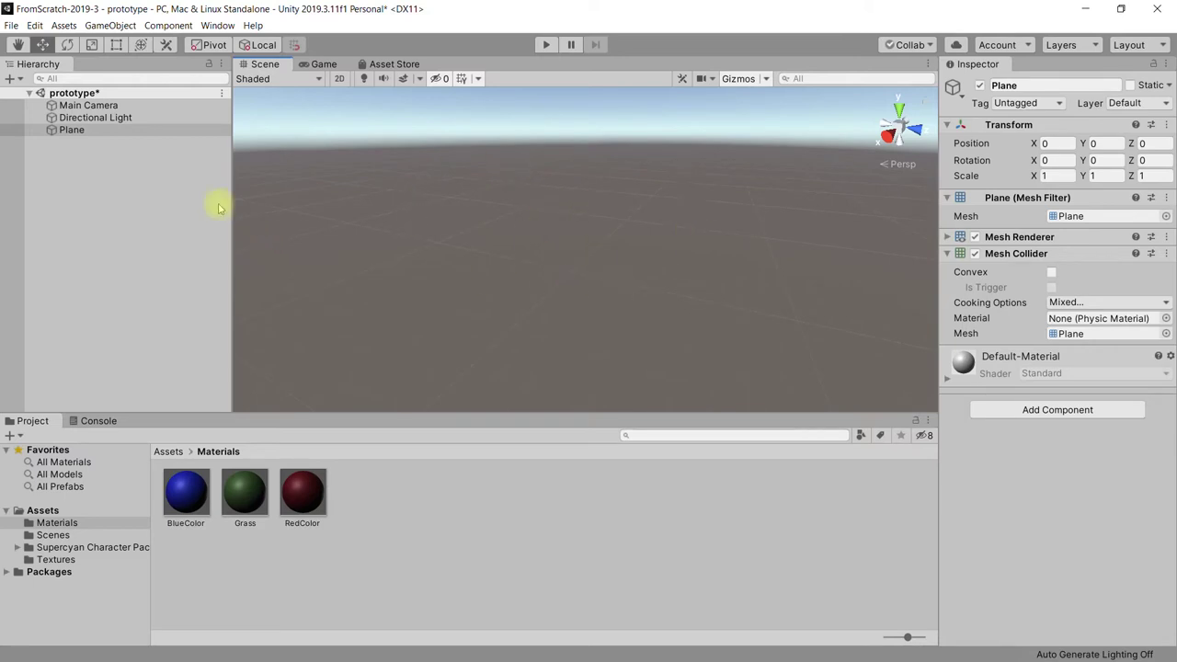
pyautogui.doubleClick(152, 129)
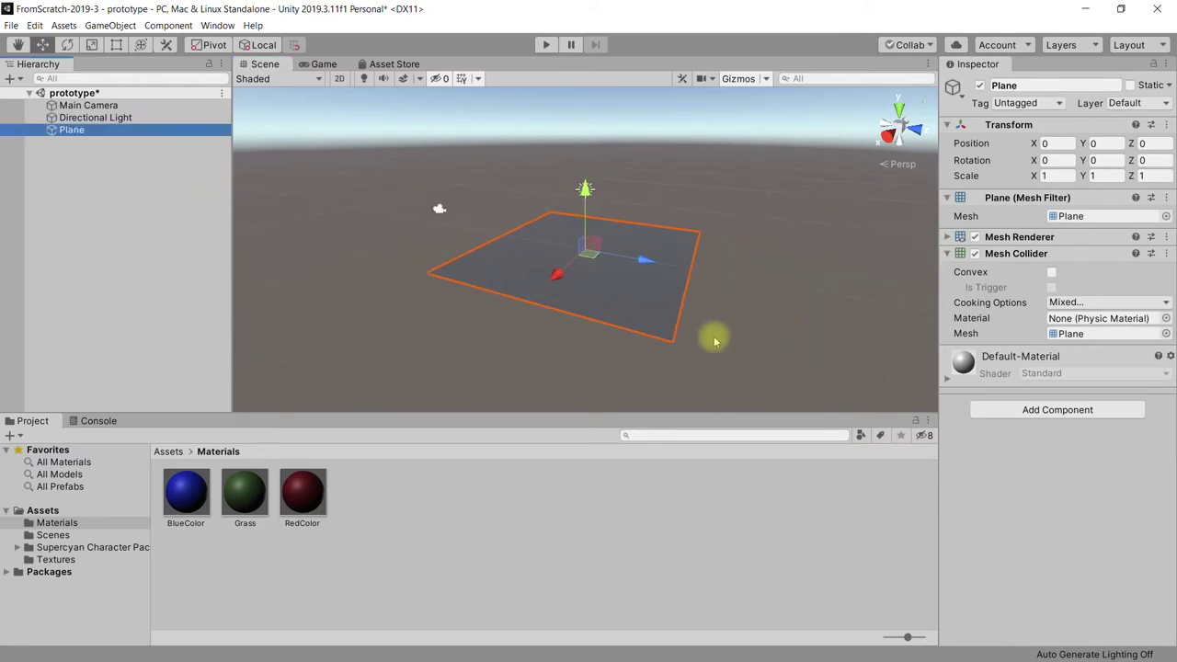
pyautogui.scroll(2, 616, 298)
pyautogui.scroll(2, 624, 303)
pyautogui.scroll(3, 624, 304)
pyautogui.scroll(-3, 624, 303)
pyautogui.scroll(-1, 623, 297)
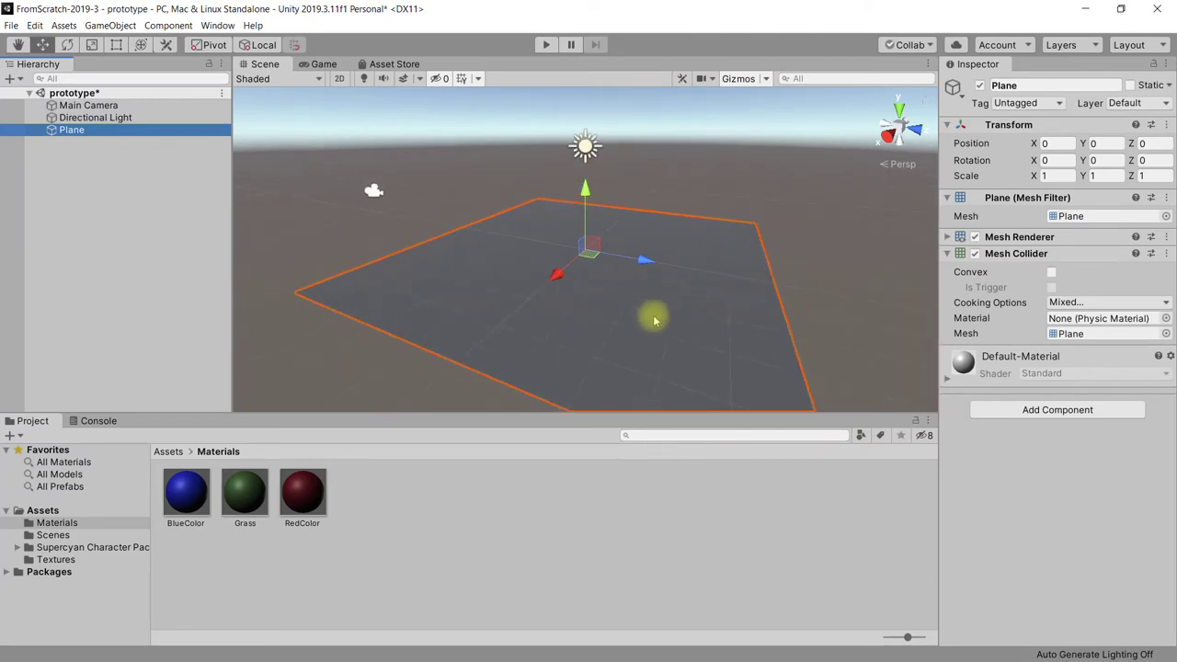
pyautogui.scroll(1, 588, 307)
pyautogui.scroll(1, 591, 299)
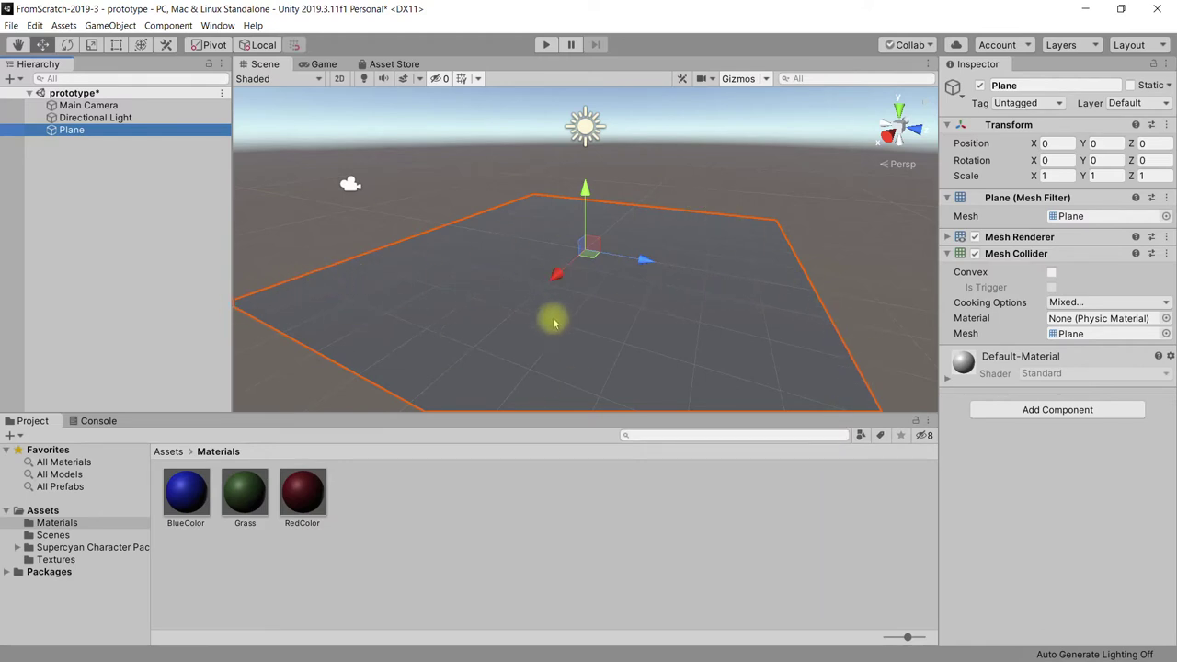
pyautogui.moveTo(628, 328)
pyautogui.mouseDown(button='middle')
pyautogui.moveTo(618, 296)
pyautogui.moveTo(631, 307)
pyautogui.mouseUp(button='middle')
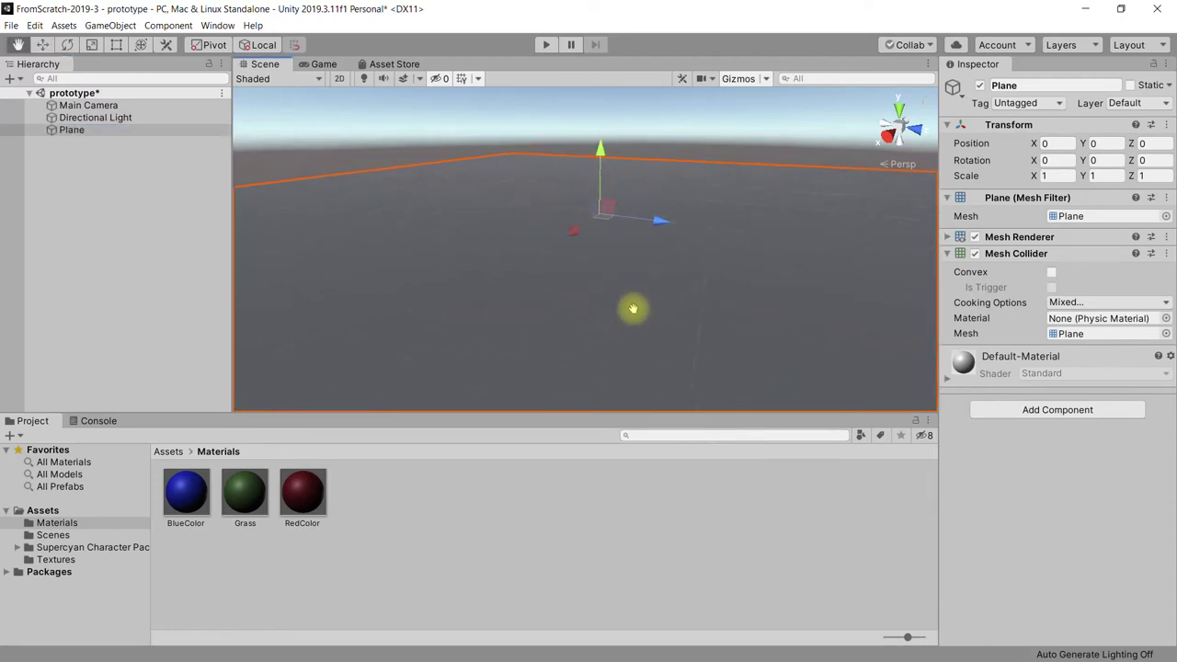
pyautogui.keyDown('alt'); pyautogui.moveTo(725, 221); pyautogui.dragTo(709, 291); pyautogui.keyUp('alt')
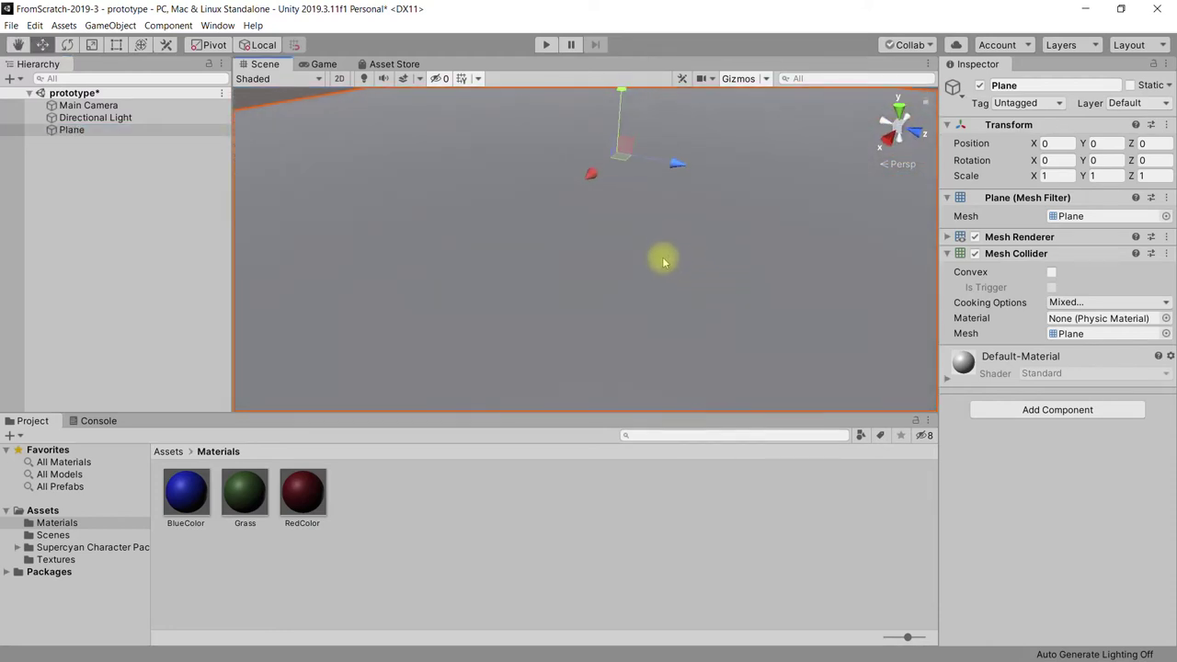
pyautogui.scroll(-3, 662, 270)
pyautogui.scroll(-3, 644, 276)
pyautogui.scroll(2, 633, 282)
pyautogui.scroll(2, 616, 285)
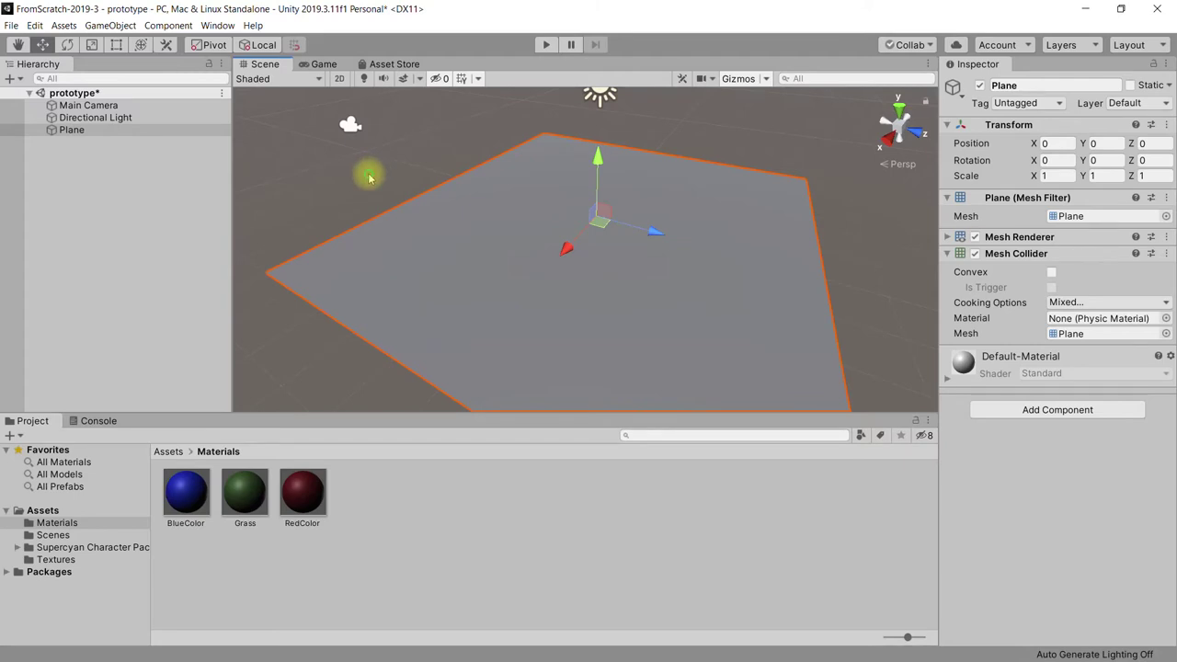
pyautogui.moveTo(368, 178); pyautogui.dragTo(484, 232, button='middle')
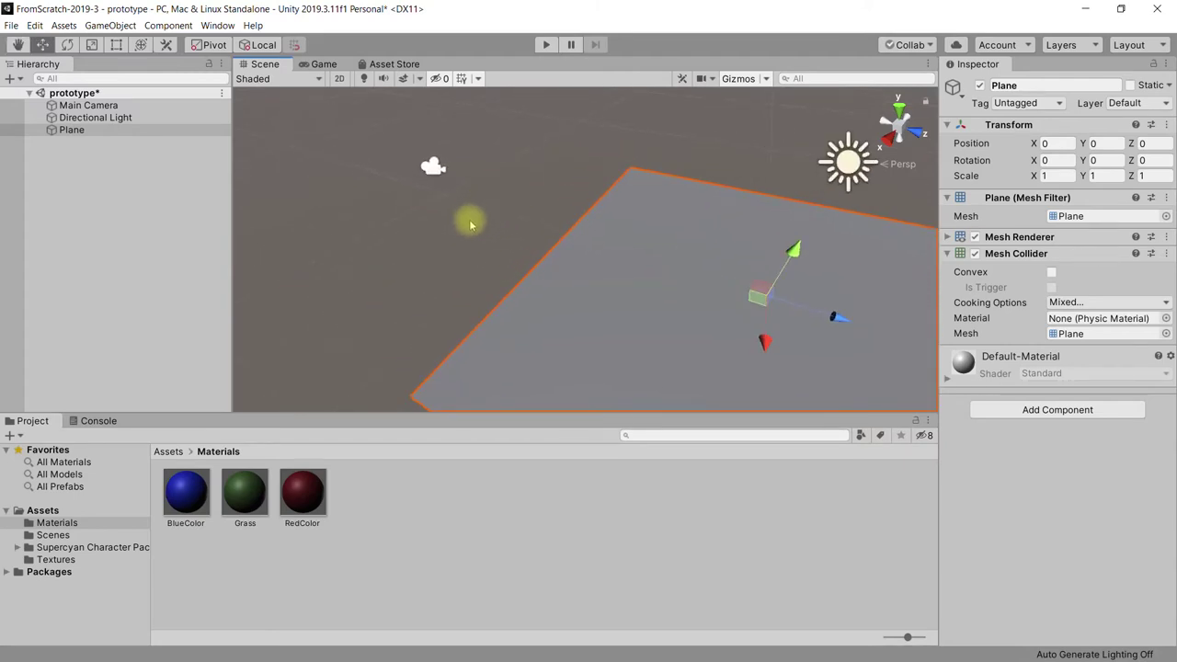
pyautogui.click(110, 25)
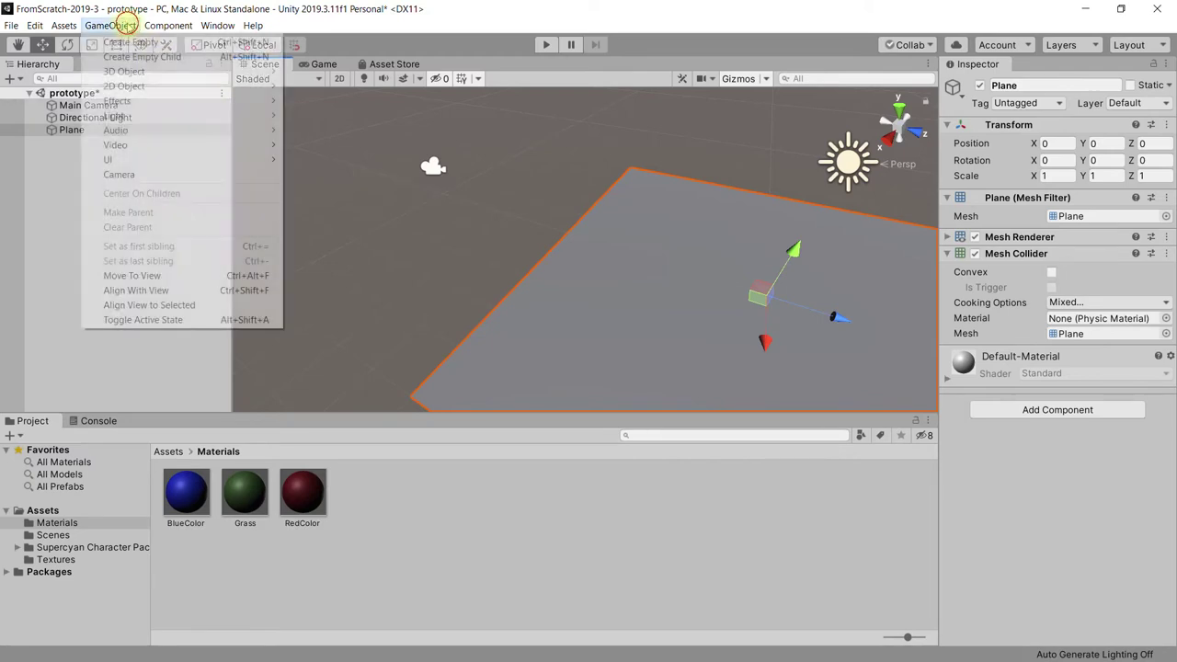
# - Add a Cube and reset its Transform position to the origin
pyautogui.moveTo(150, 71)
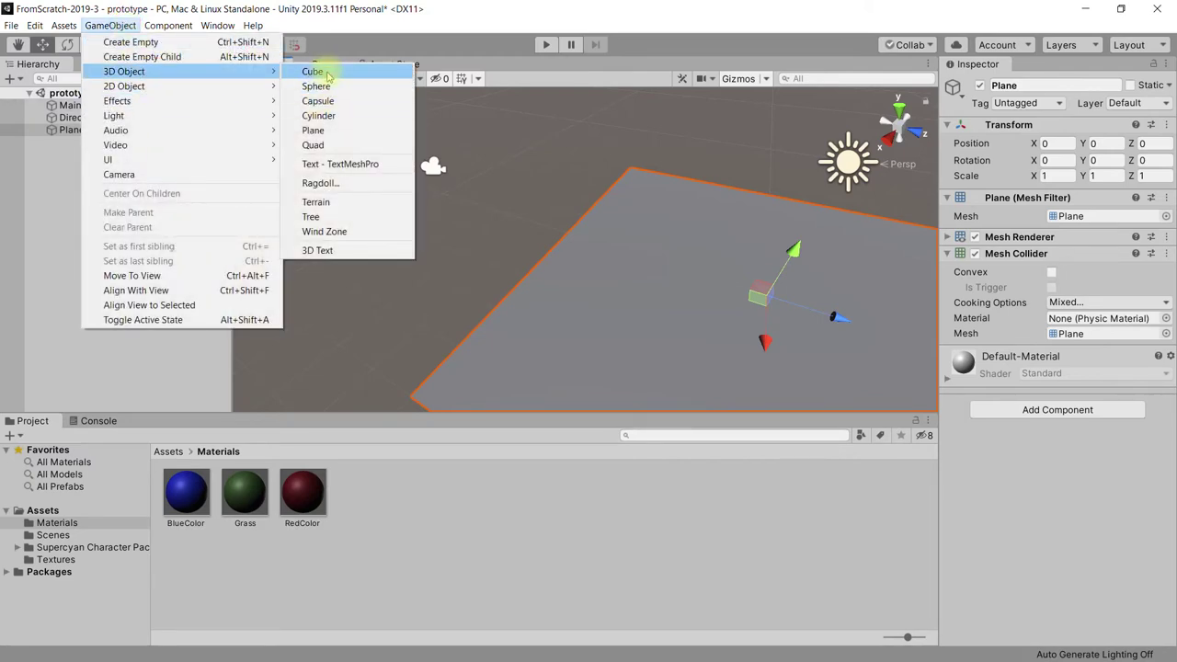
pyautogui.click(308, 72)
pyautogui.moveTo(644, 272); pyautogui.dragTo(549, 231)
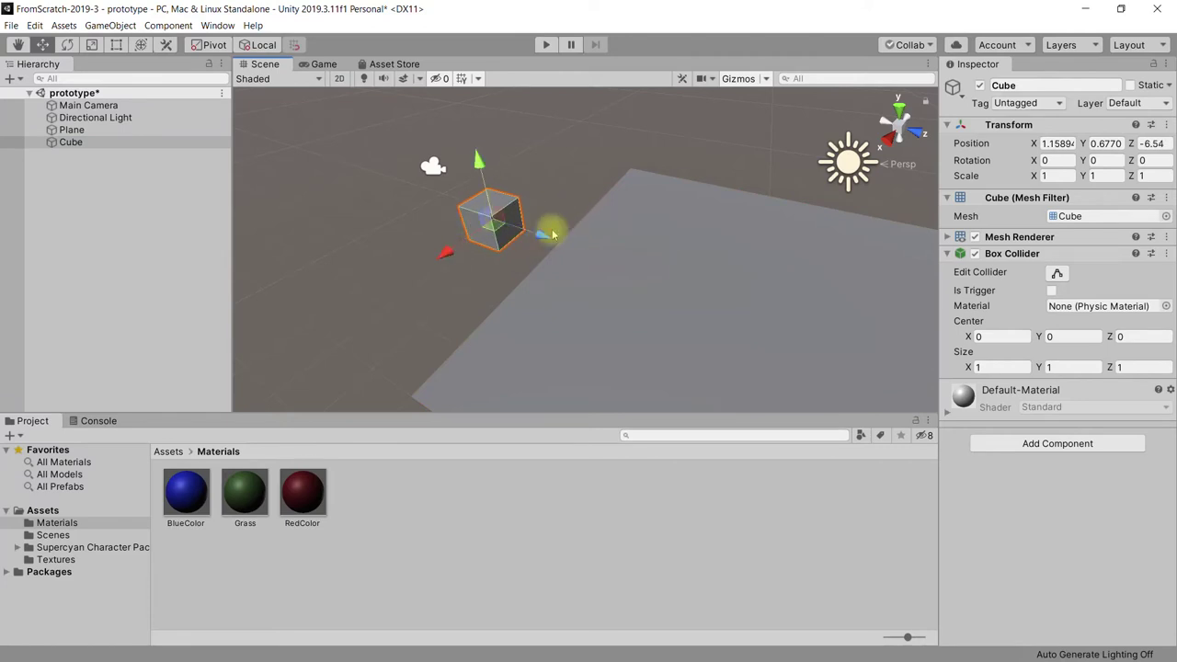
pyautogui.scroll(5, 552, 229)
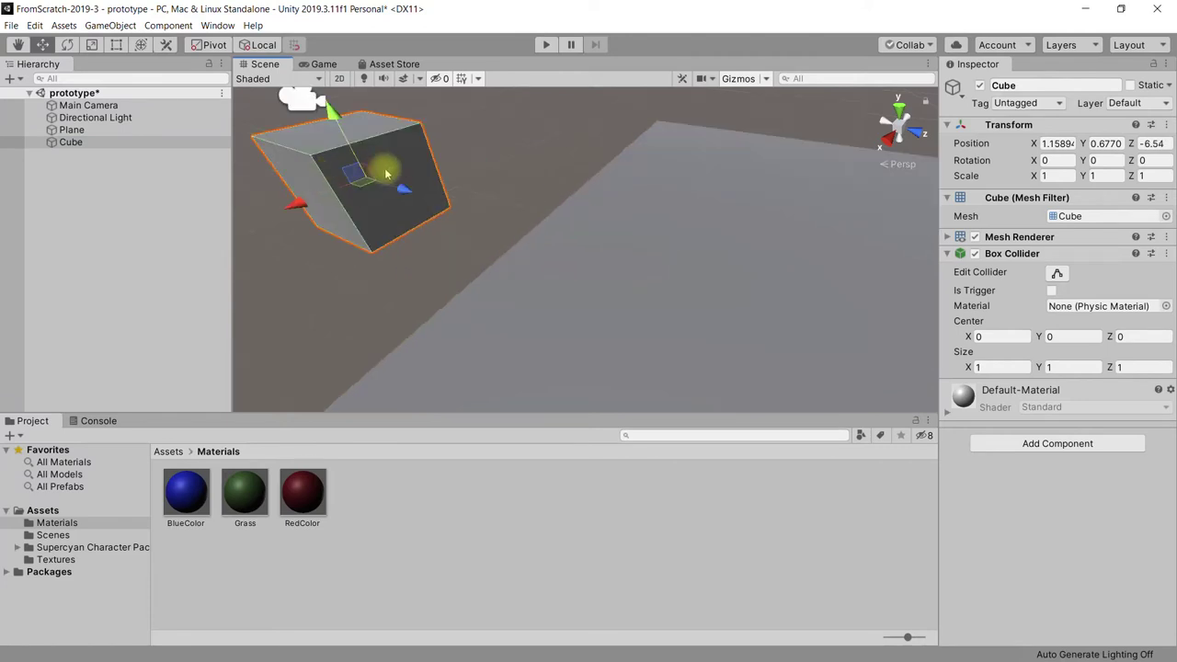
pyautogui.rightClick(1015, 125)
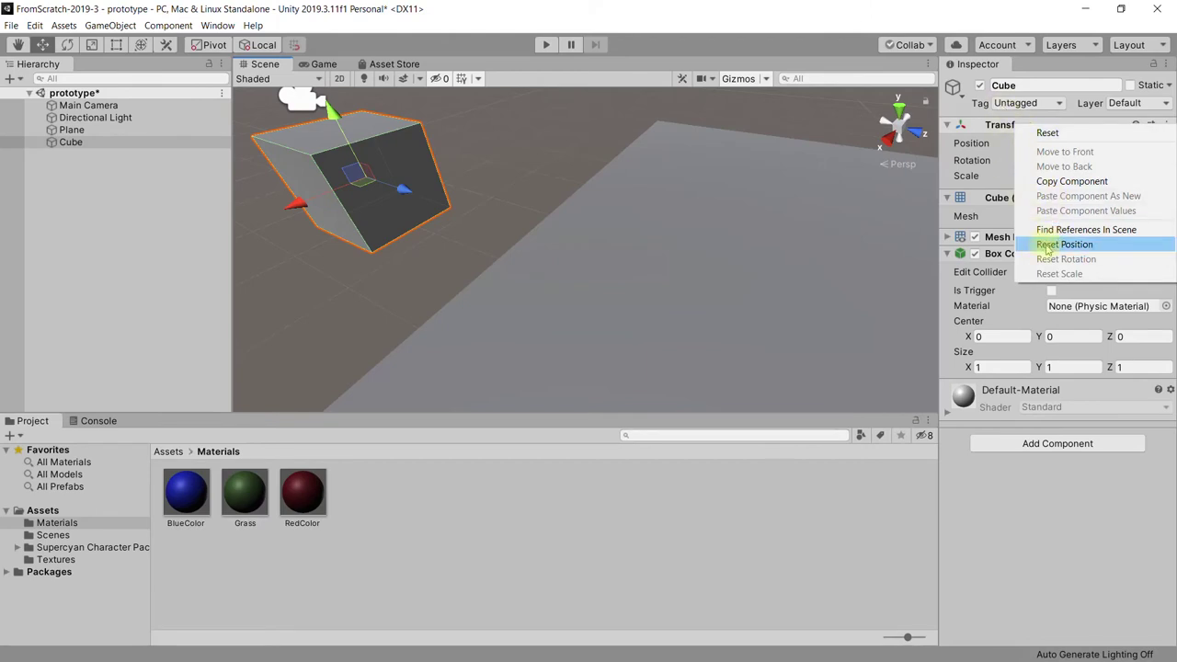
pyautogui.click(1046, 247)
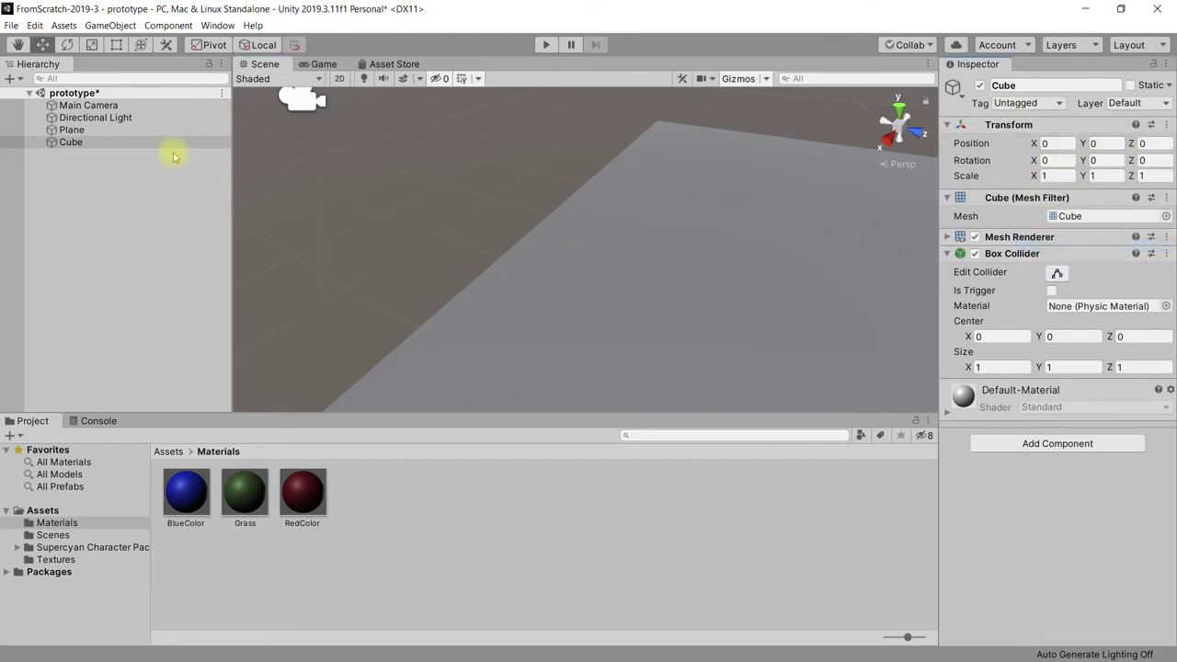
# - Lift the Cube to Position Y 0.458 so it rests on the Plane
pyautogui.doubleClick(103, 141)
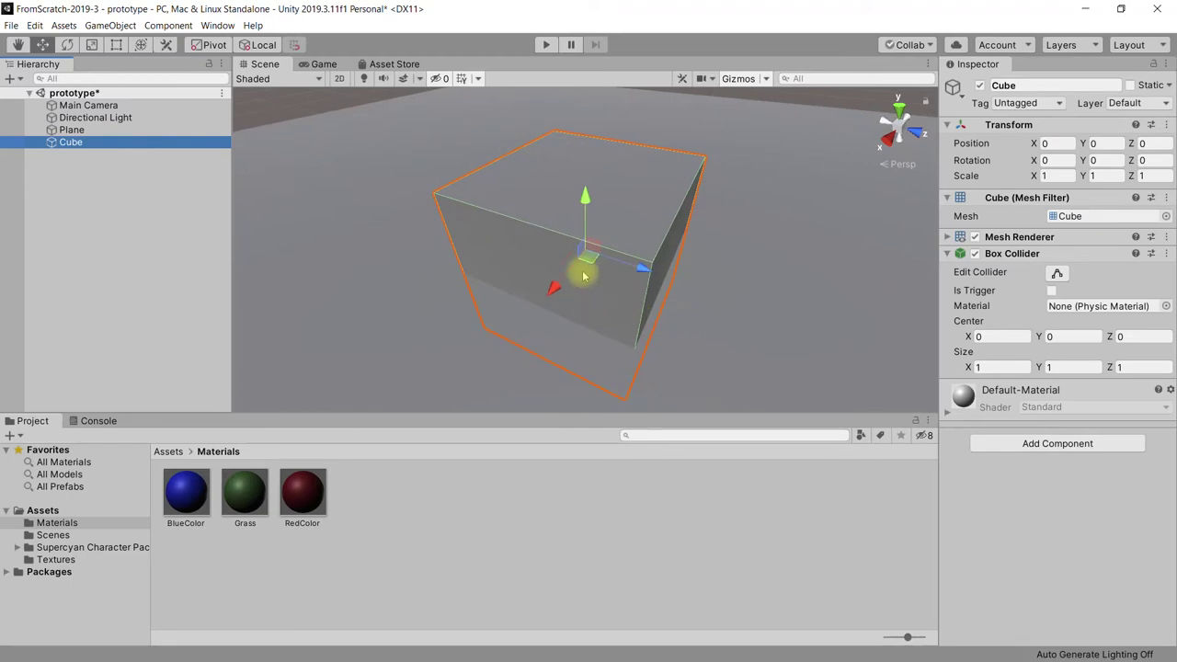
pyautogui.moveTo(584, 195); pyautogui.dragTo(583, 157)
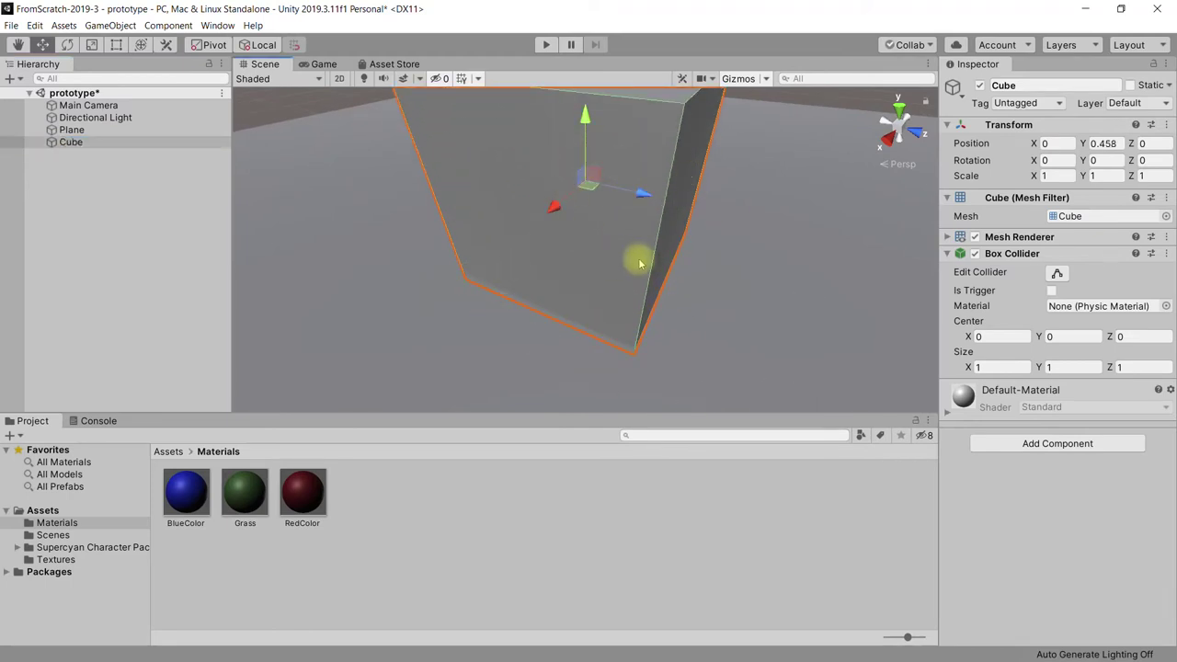
pyautogui.scroll(-4, 700, 271)
pyautogui.scroll(-3, 701, 270)
pyautogui.scroll(-2, 643, 262)
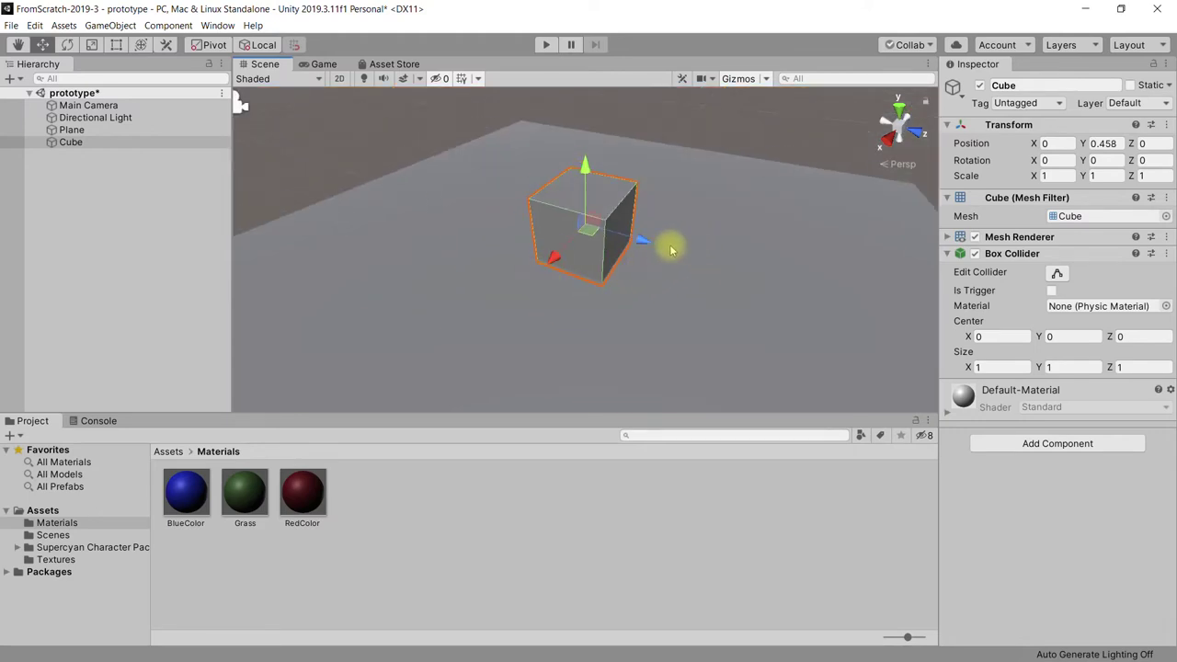
pyautogui.click(373, 246)
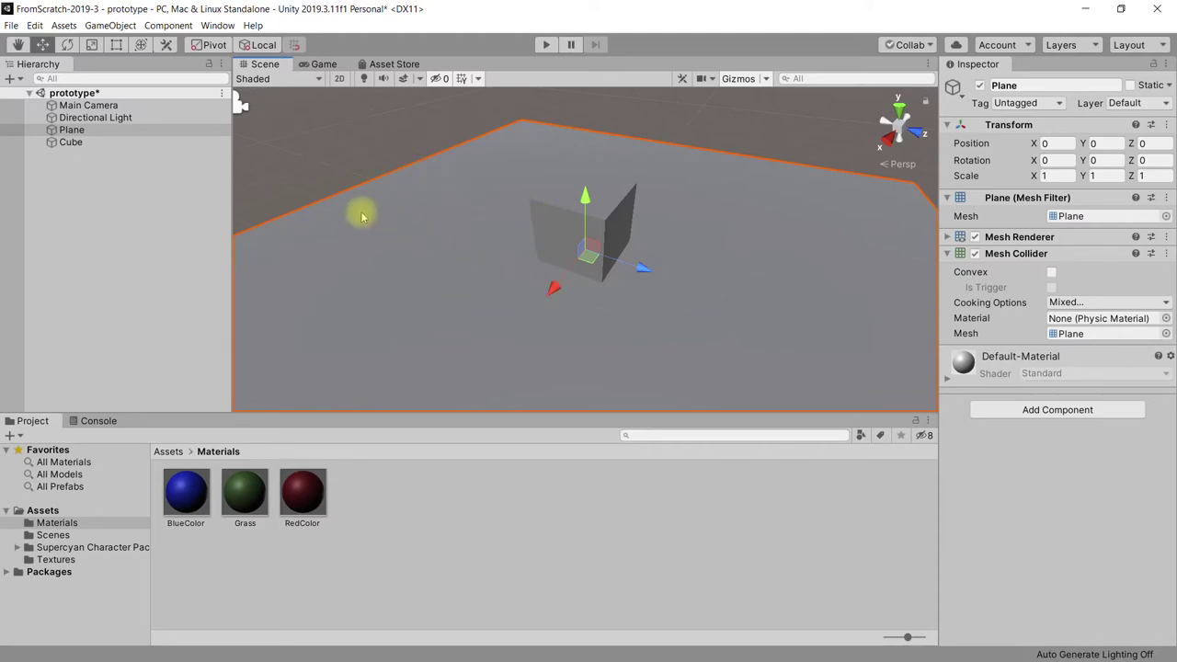
pyautogui.scroll(-1, 441, 252)
pyautogui.scroll(-1, 455, 265)
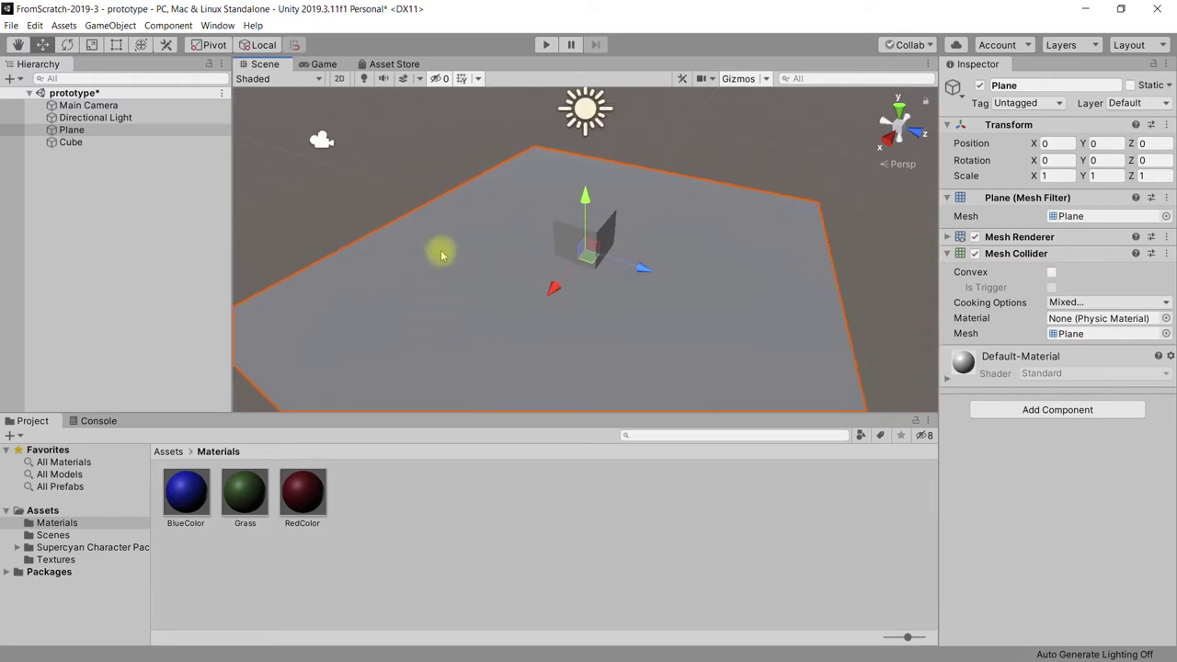
pyautogui.scroll(-1, 579, 317)
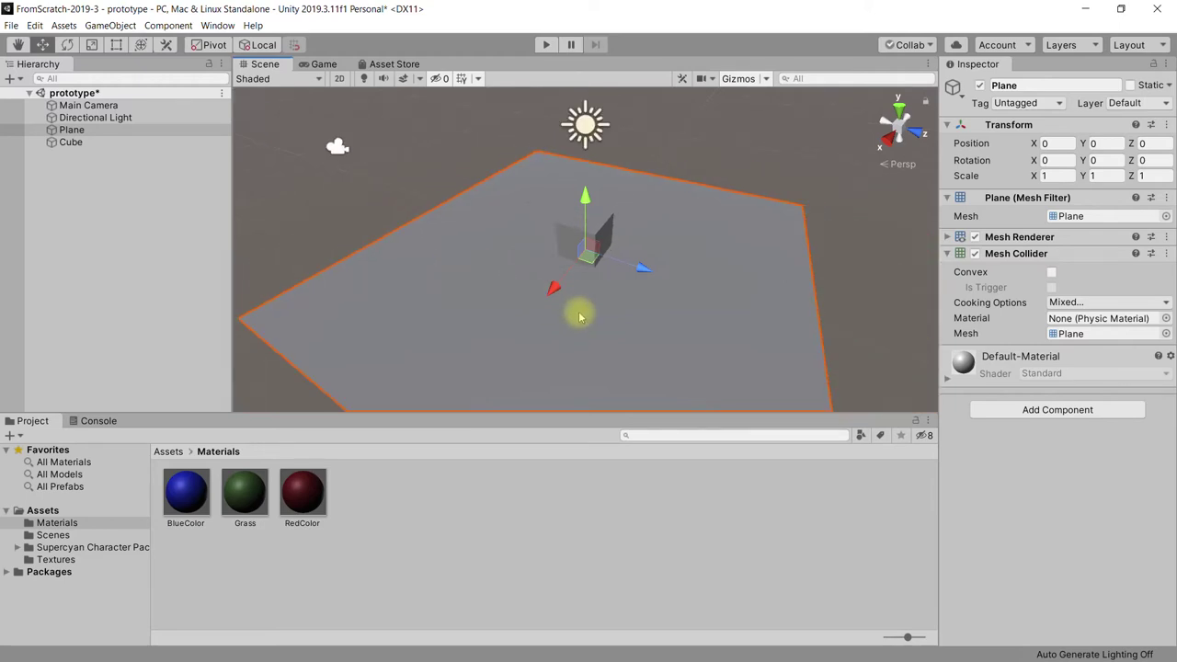
pyautogui.click(117, 46)
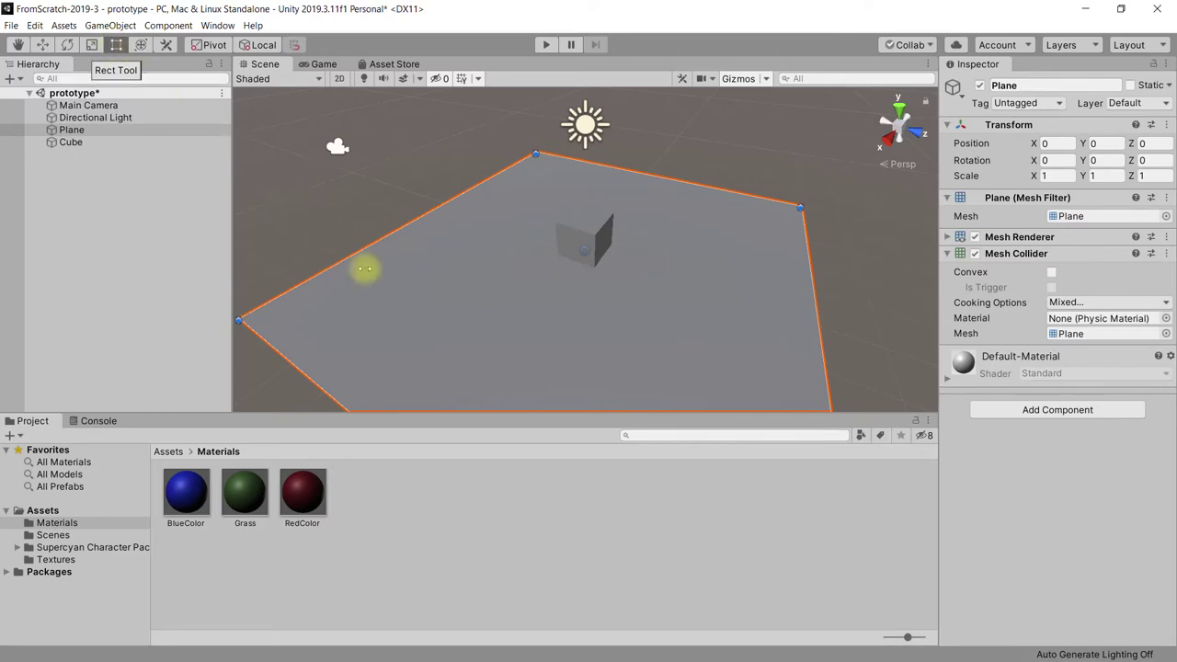
pyautogui.moveTo(365, 268); pyautogui.dragTo(483, 212, button='middle')
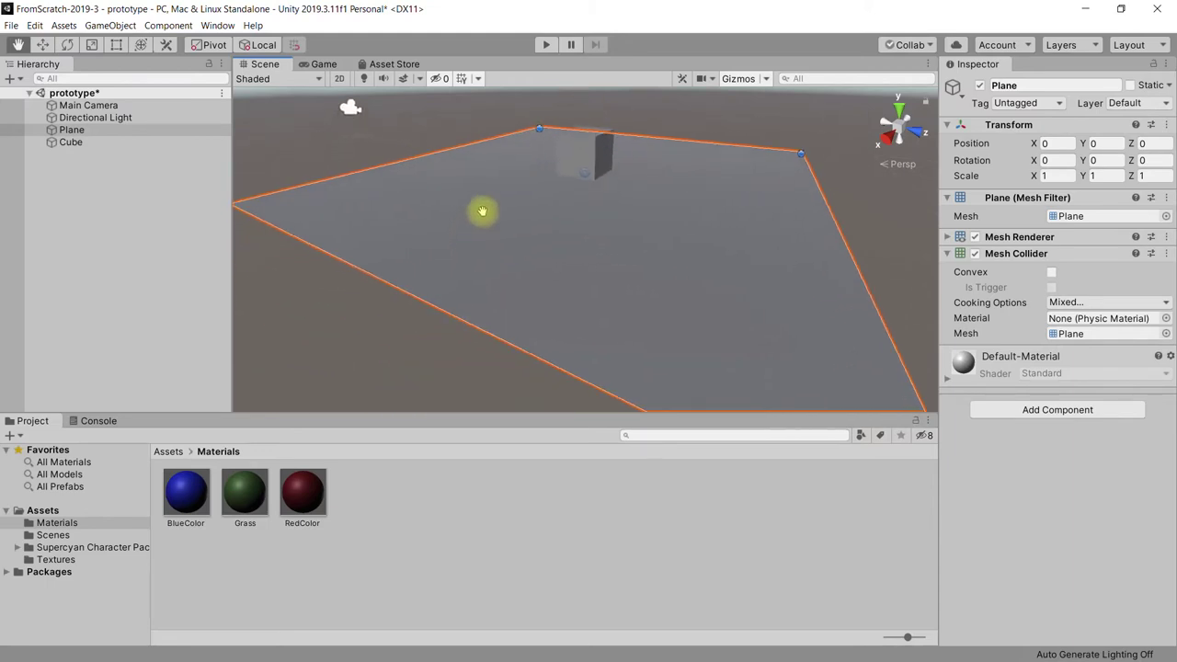
pyautogui.keyDown('alt'); pyautogui.moveTo(483, 212); pyautogui.dragTo(483, 150); pyautogui.keyUp('alt')
pyautogui.keyDown('alt'); pyautogui.moveTo(525, 284); pyautogui.dragTo(570, 147); pyautogui.keyUp('alt')
pyautogui.keyDown('alt'); pyautogui.moveTo(591, 328); pyautogui.dragTo(583, 245); pyautogui.keyUp('alt')
pyautogui.moveTo(625, 357)
pyautogui.mouseDown()
pyautogui.moveTo(595, 206)
pyautogui.moveTo(615, 260)
pyautogui.moveTo(604, 402)
pyautogui.moveTo(600, 309)
pyautogui.moveTo(573, 368)
pyautogui.moveTo(640, 310)
pyautogui.moveTo(652, 266)
pyautogui.moveTo(312, 260)
pyautogui.mouseUp()
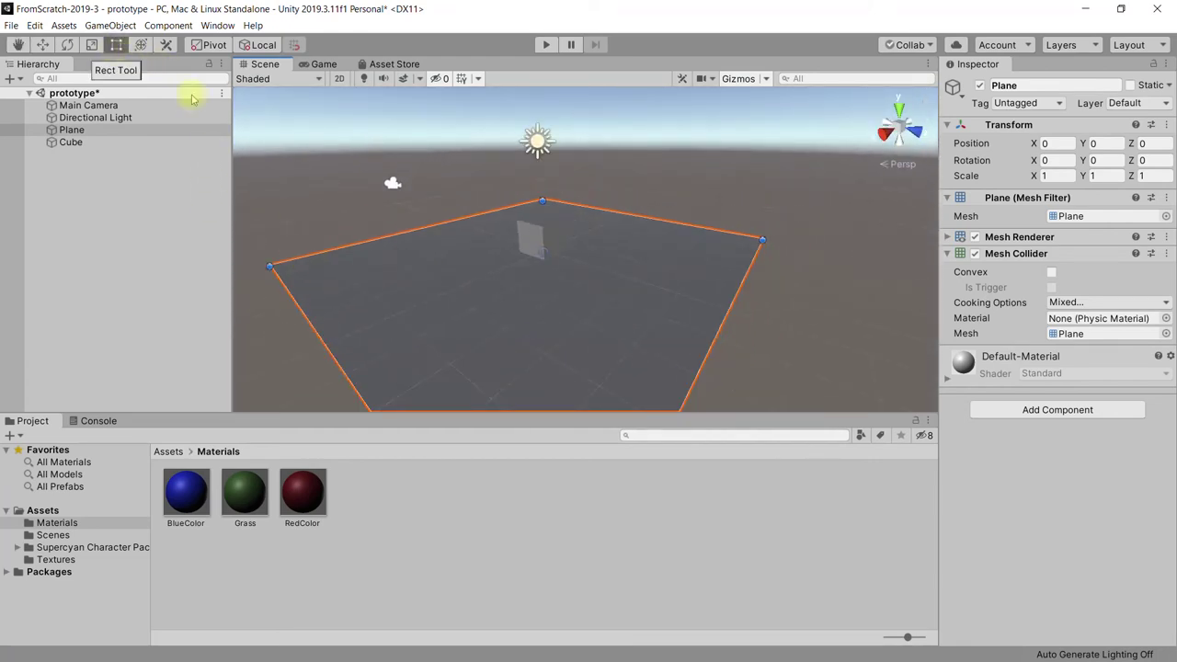
pyautogui.moveTo(713, 338); pyautogui.dragTo(776, 371)
pyautogui.moveTo(380, 241); pyautogui.dragTo(355, 213)
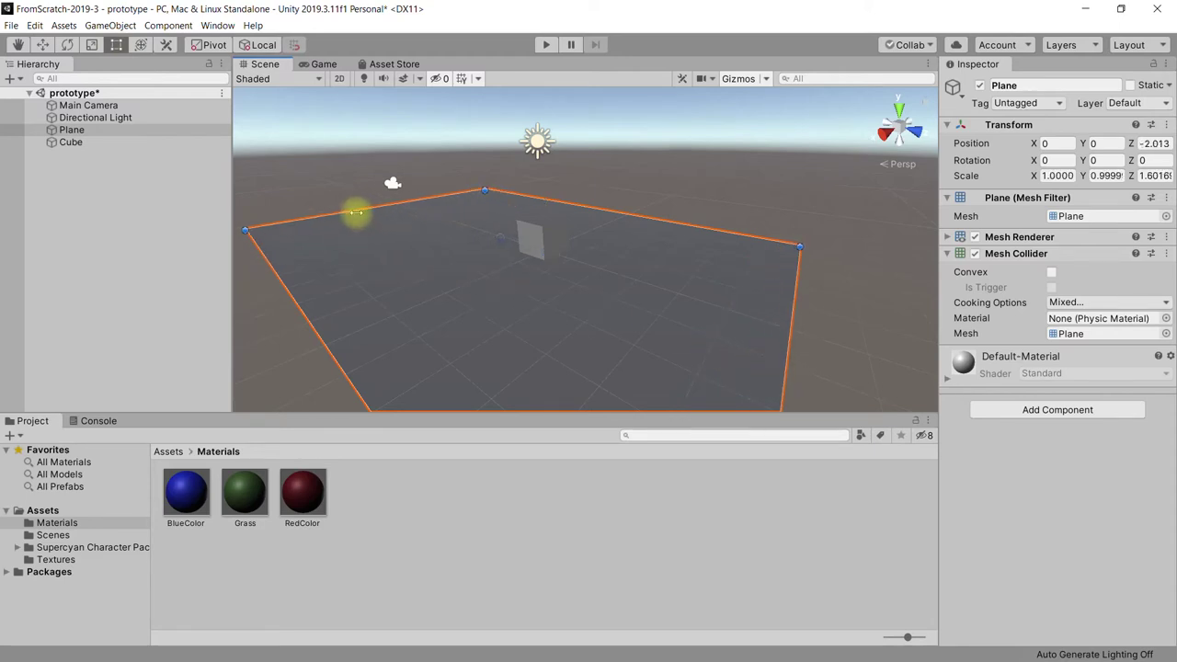
pyautogui.moveTo(601, 209); pyautogui.dragTo(676, 165)
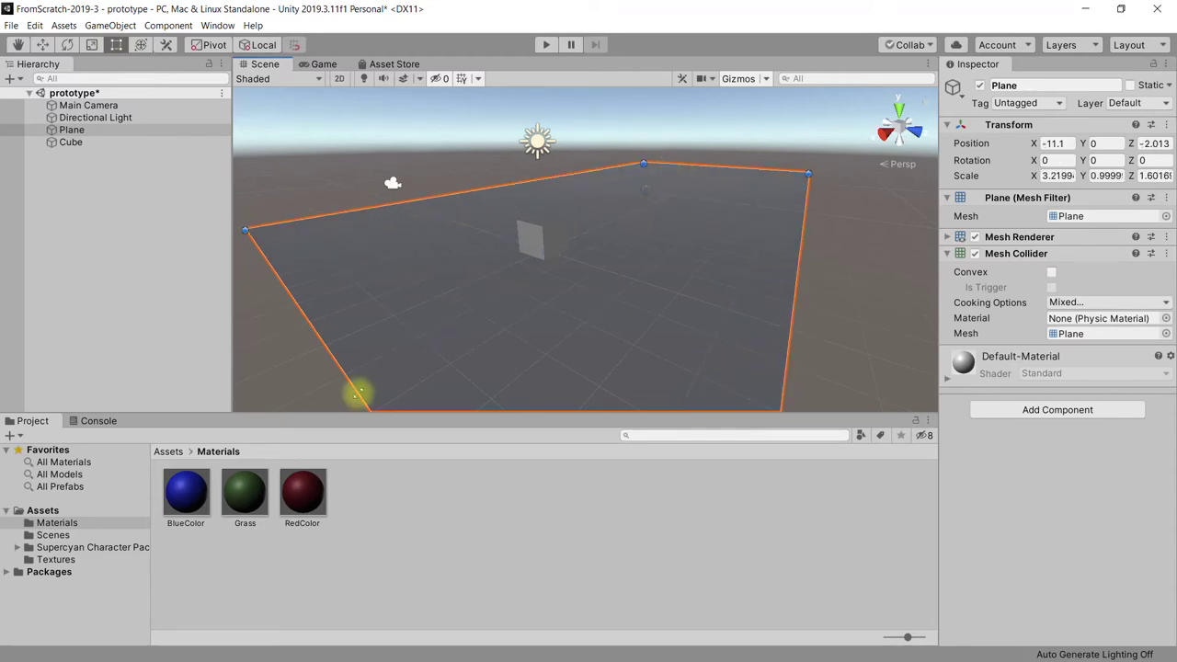
pyautogui.moveTo(249, 237); pyautogui.dragTo(171, 227)
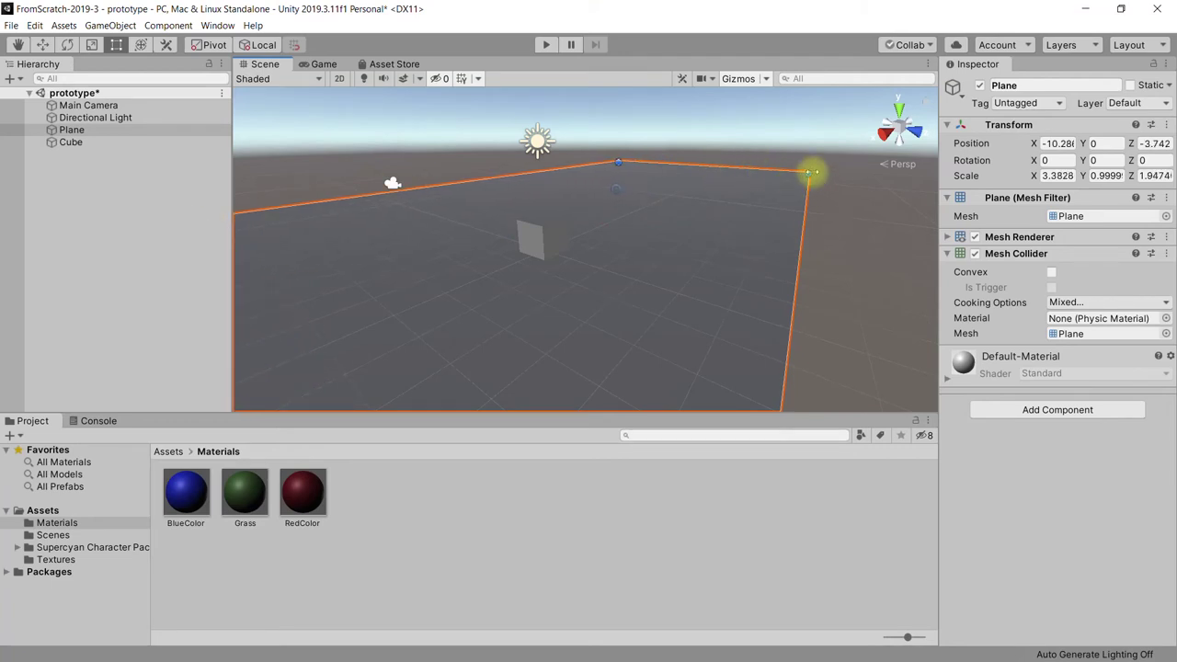
pyautogui.moveTo(810, 172); pyautogui.dragTo(871, 179)
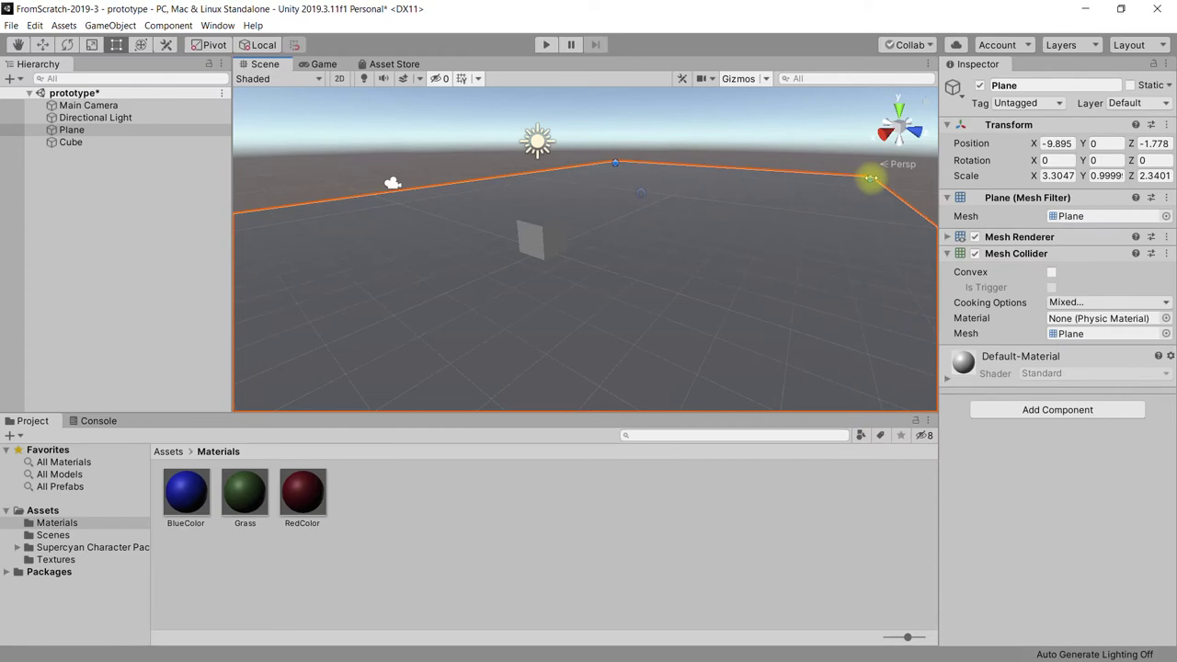
pyautogui.scroll(-5, 694, 282)
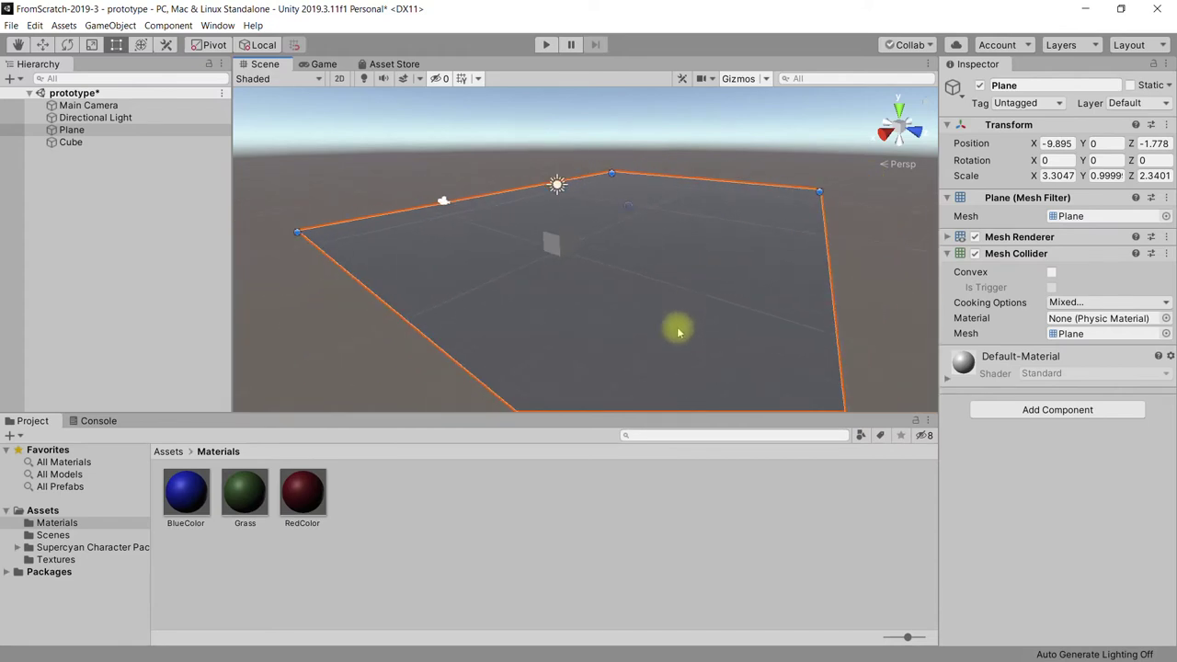
pyautogui.keyDown('alt'); pyautogui.moveTo(676, 333); pyautogui.dragTo(582, 308); pyautogui.keyUp('alt')
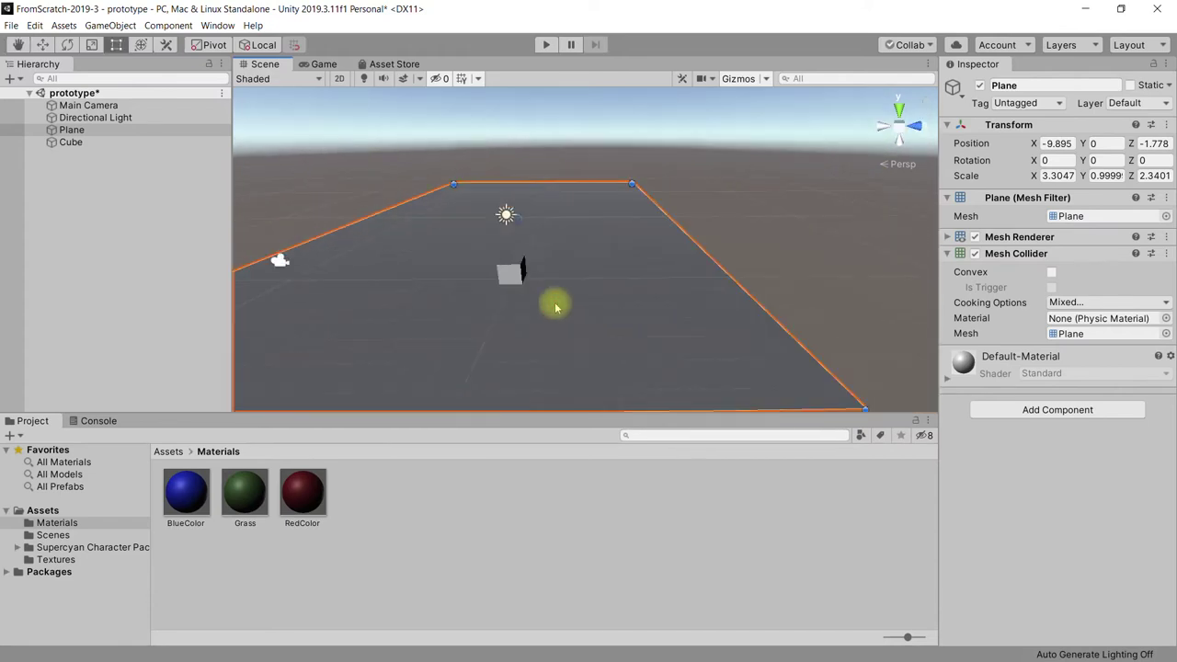
pyautogui.moveTo(582, 308); pyautogui.dragTo(630, 309, button='middle')
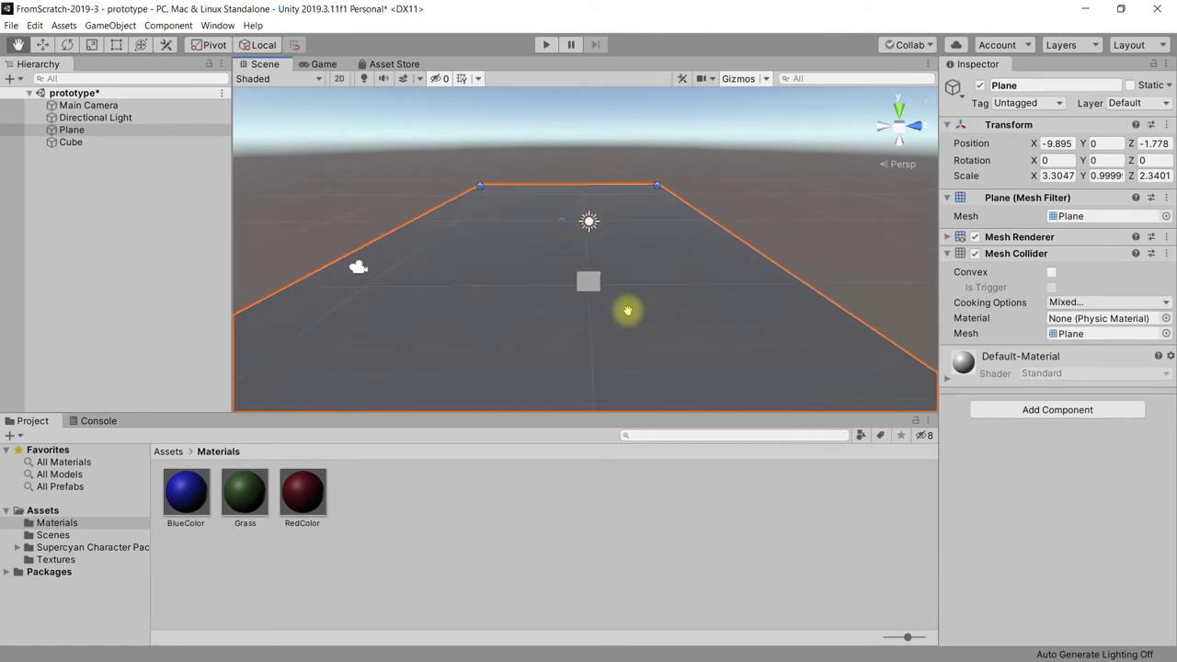
pyautogui.moveTo(644, 324); pyautogui.dragTo(624, 280, button='middle')
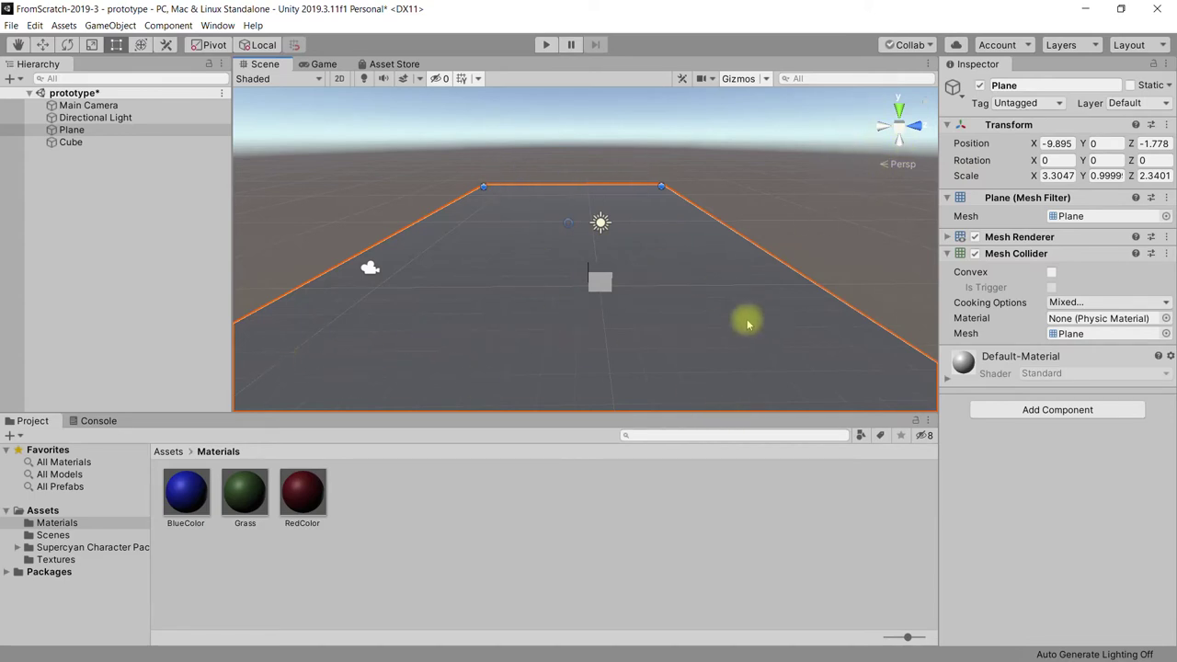
pyautogui.moveTo(661, 315)
pyautogui.mouseDown(button='middle')
pyautogui.moveTo(708, 250)
pyautogui.moveTo(708, 261)
pyautogui.mouseUp(button='middle')
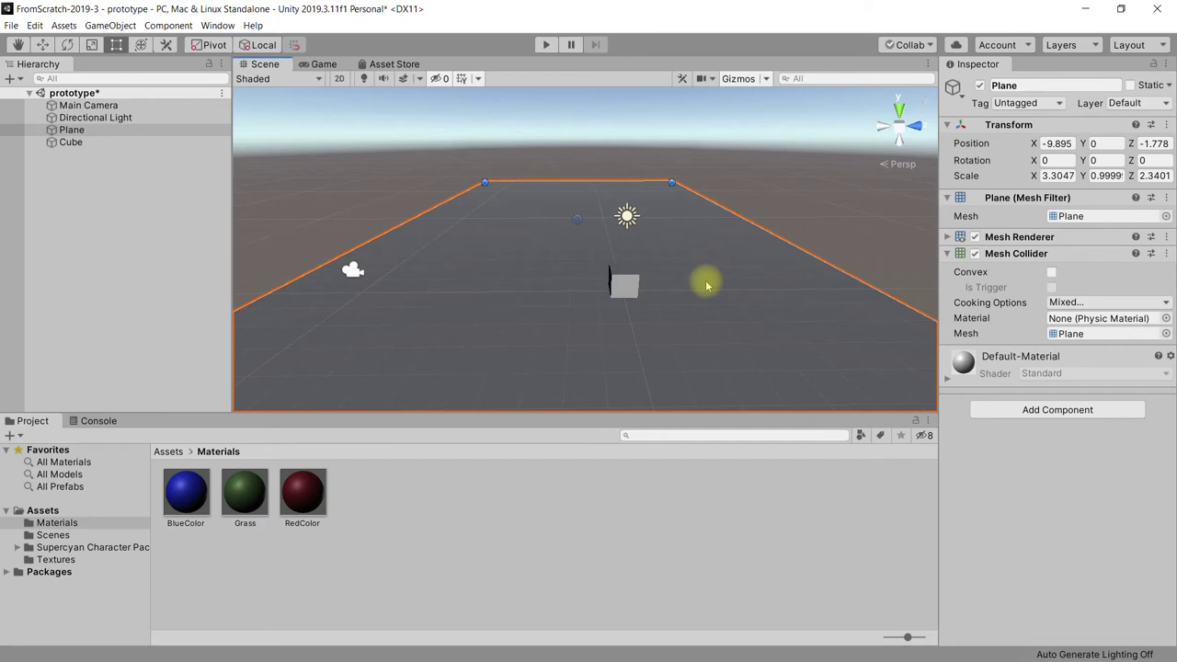
pyautogui.moveTo(794, 327)
pyautogui.keyDown('alt'); pyautogui.mouseDown()
pyautogui.moveTo(693, 281)
pyautogui.moveTo(733, 326)
pyautogui.mouseUp(); pyautogui.keyUp('alt')
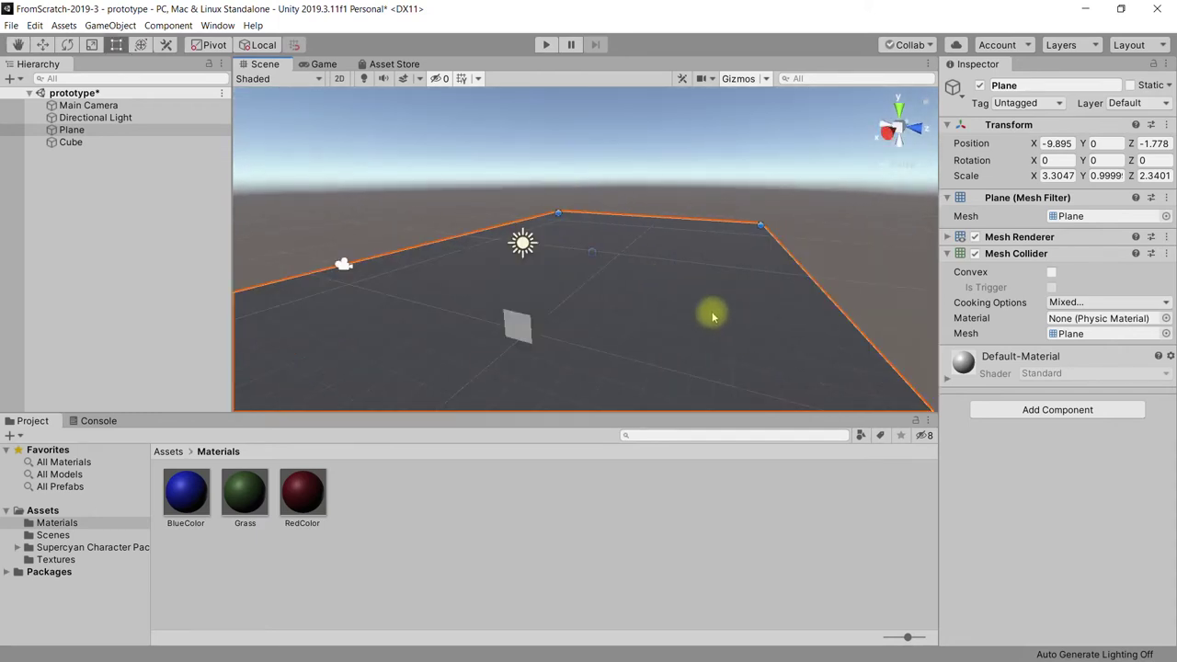
# - Scale the Cube into a long thin wall, about 18.96 × 3.238 × 0.248
pyautogui.click(514, 322)
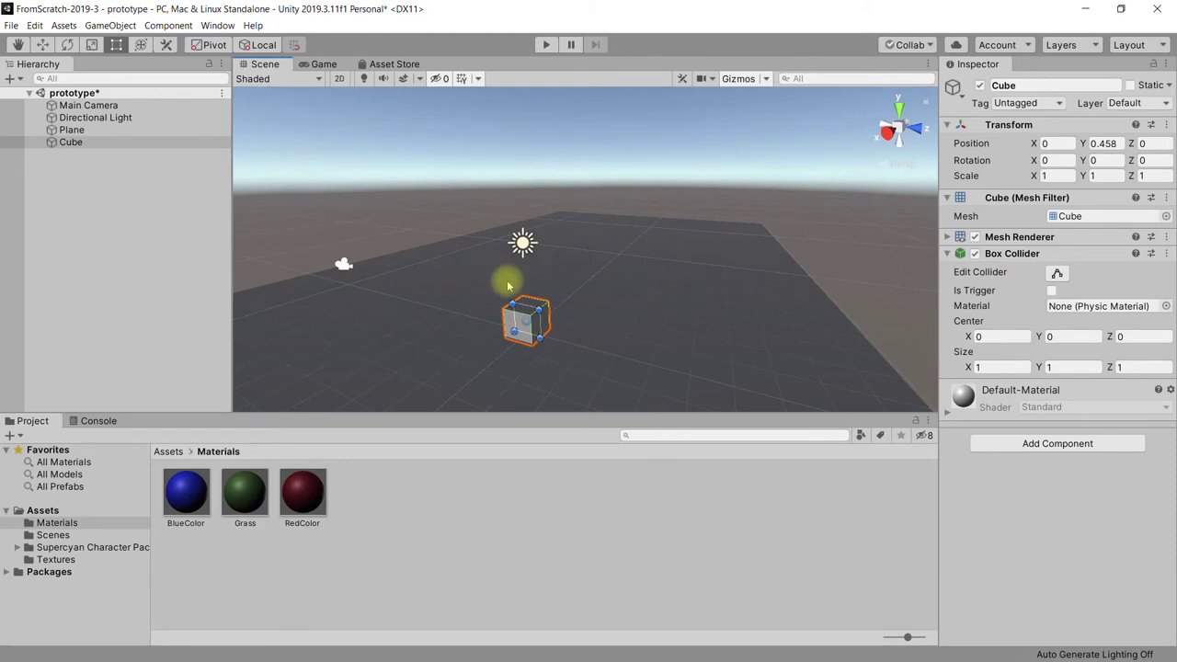
pyautogui.click(42, 44)
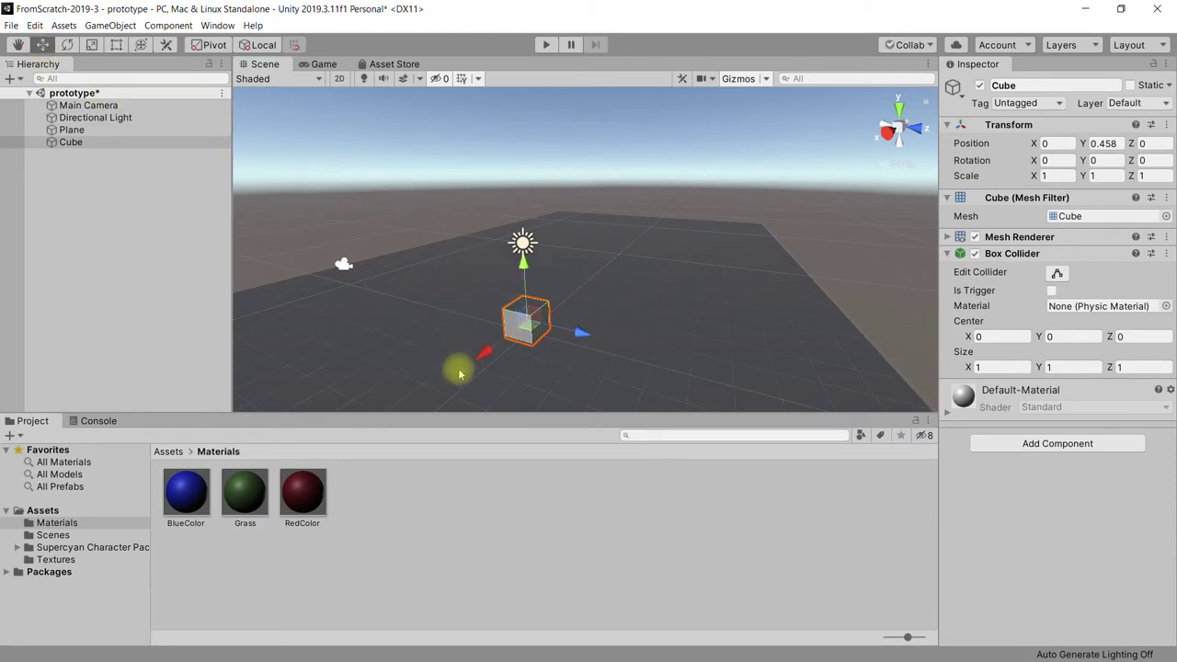
pyautogui.click(91, 46)
pyautogui.moveTo(481, 355); pyautogui.dragTo(420, 420)
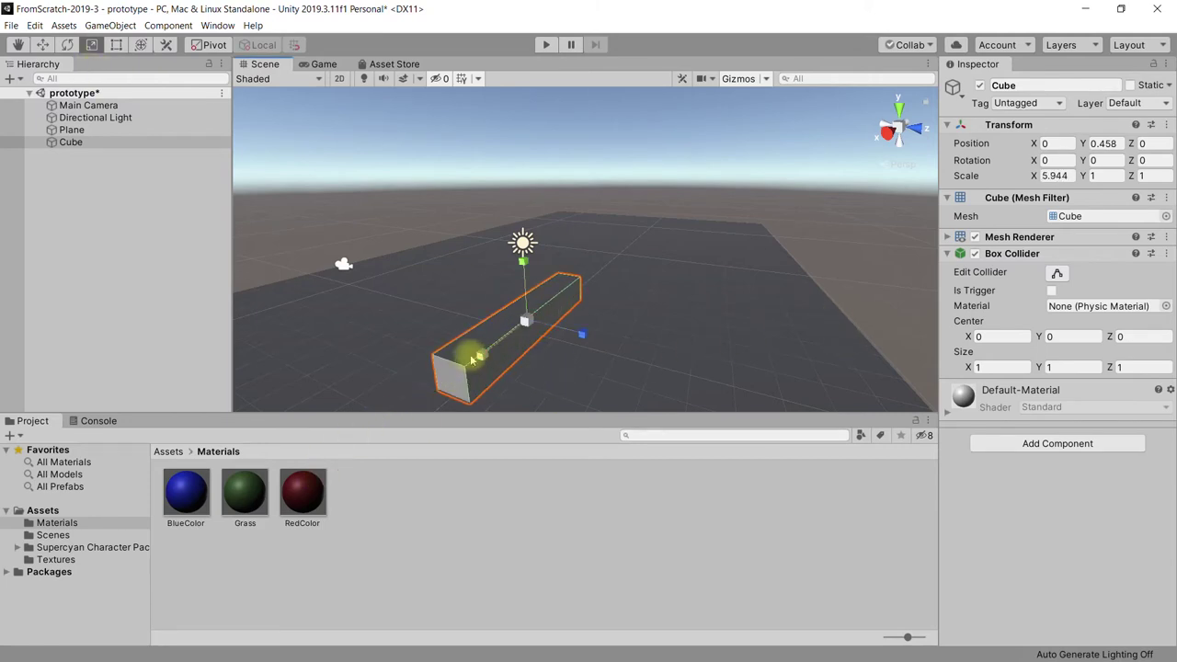
pyautogui.moveTo(481, 355); pyautogui.dragTo(407, 409)
pyautogui.moveTo(579, 335); pyautogui.dragTo(542, 328)
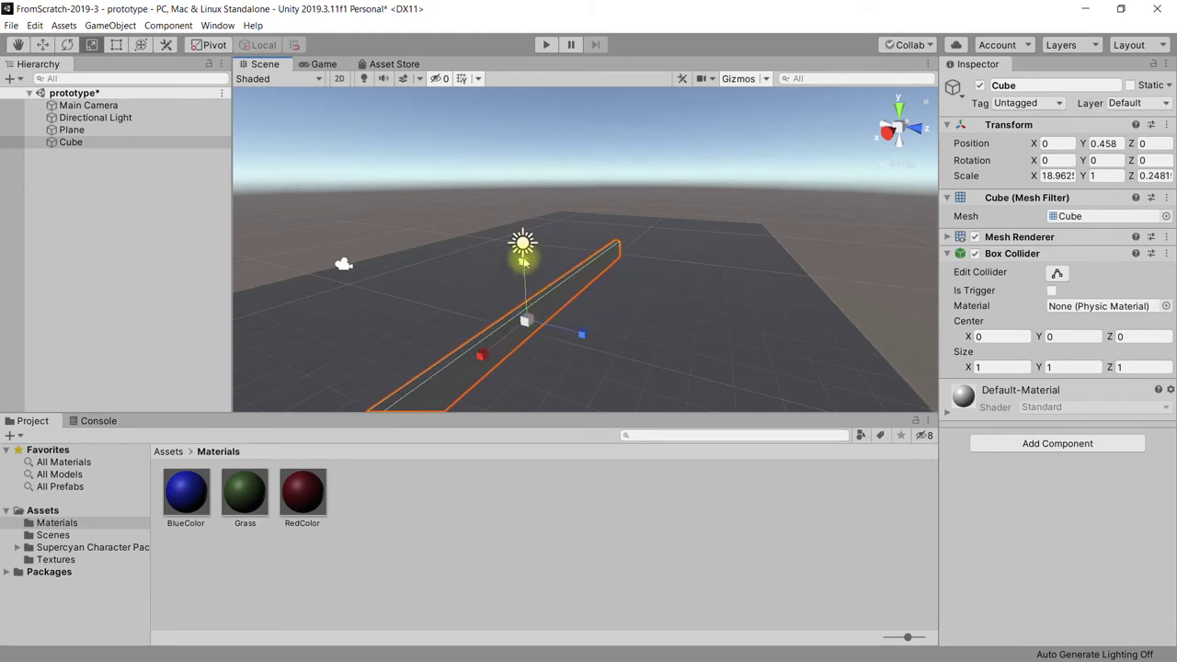
pyautogui.moveTo(520, 260); pyautogui.dragTo(473, 144)
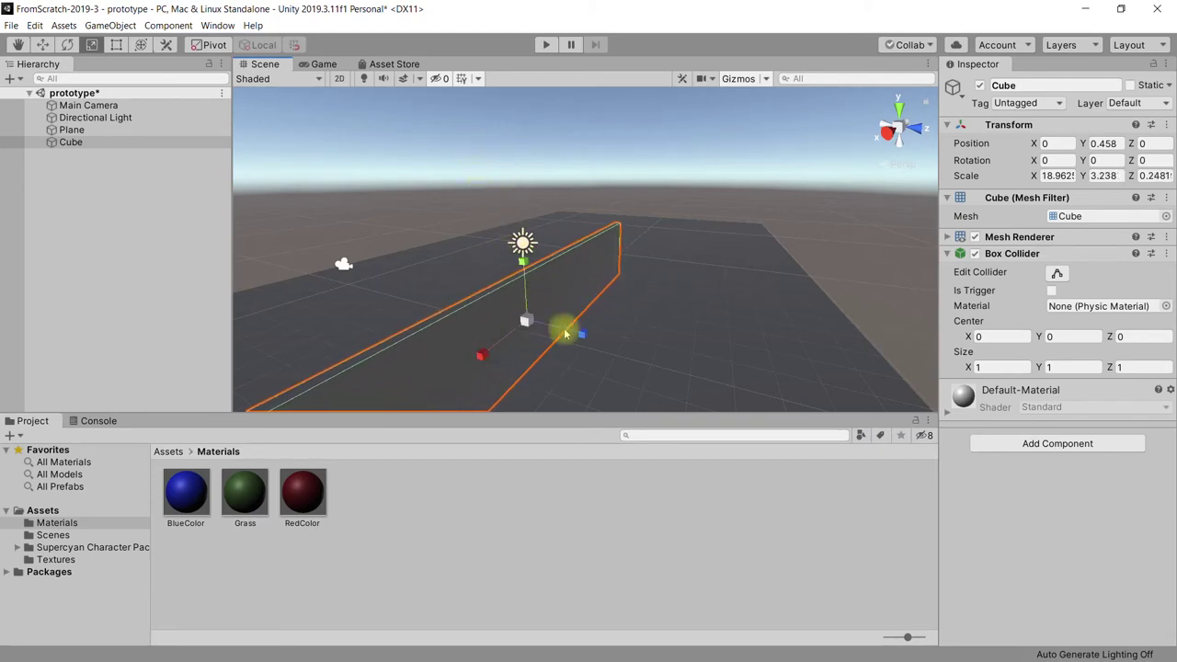
pyautogui.middleClick(475, 344)
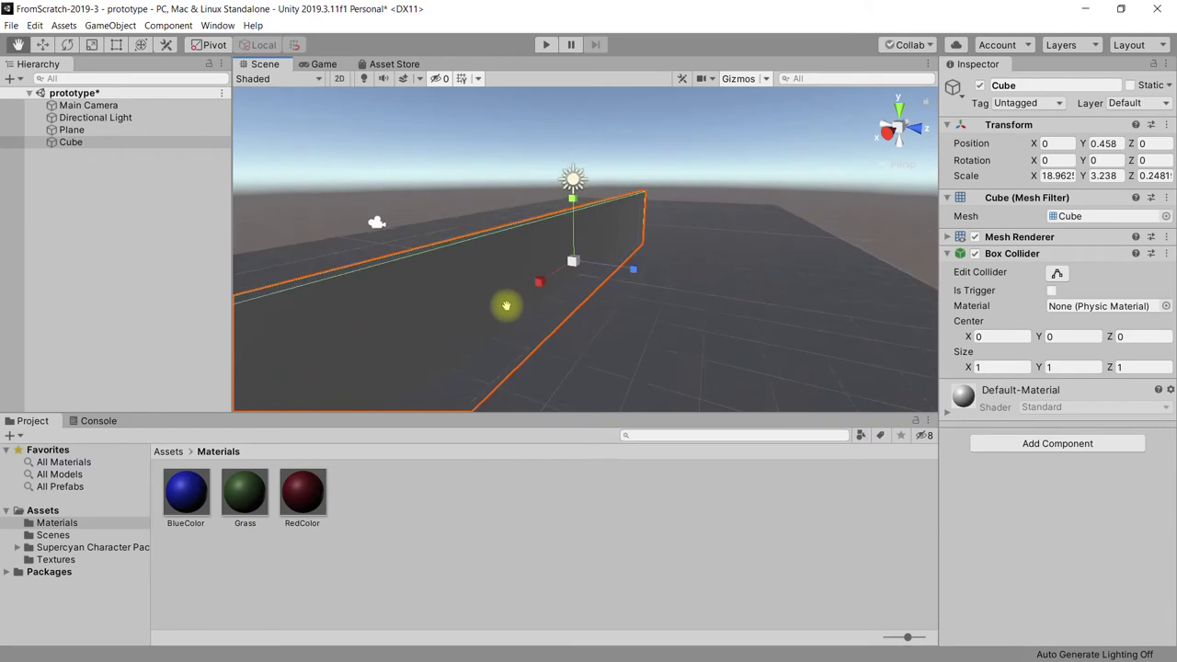
pyautogui.moveTo(519, 288); pyautogui.dragTo(491, 270)
pyautogui.click(43, 44)
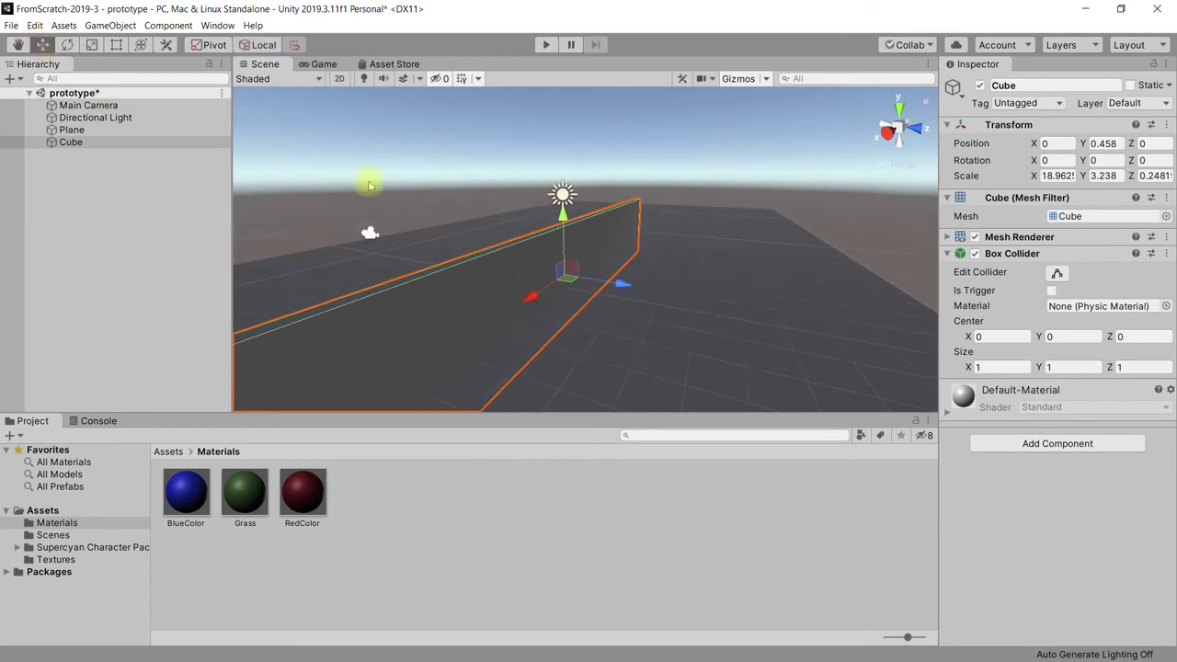
# - Slide the wall along Z to -12.59 at the floor's edge, then switch to isometric view
pyautogui.moveTo(581, 345); pyautogui.dragTo(695, 342, button='middle')
pyautogui.moveTo(678, 314)
pyautogui.mouseDown()
pyautogui.moveTo(399, 214)
pyautogui.moveTo(447, 318)
pyautogui.mouseUp()
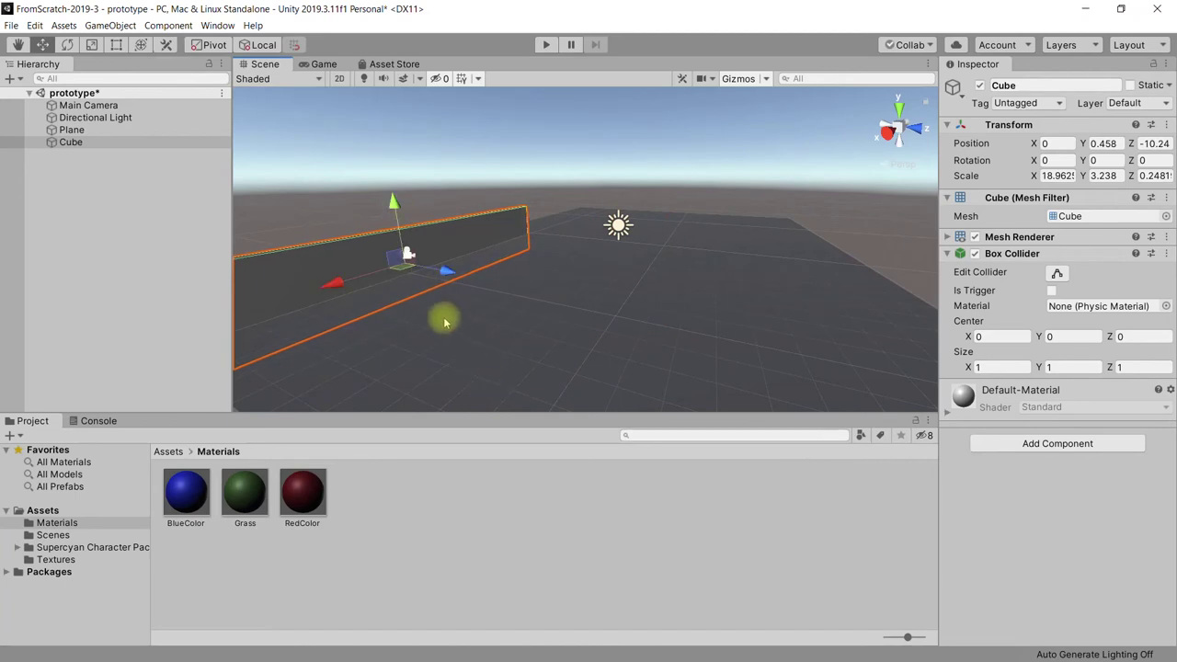
pyautogui.moveTo(447, 318); pyautogui.dragTo(591, 358, button='middle')
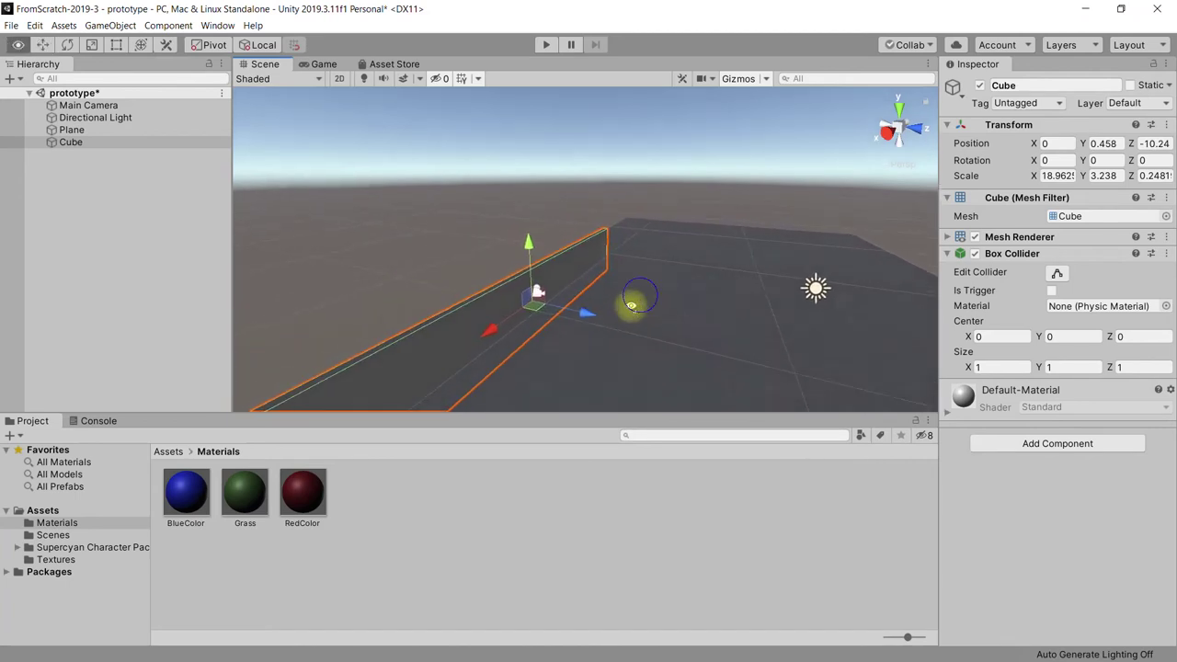
pyautogui.keyDown('alt'); pyautogui.moveTo(633, 299); pyautogui.dragTo(580, 337); pyautogui.keyUp('alt')
pyautogui.moveTo(580, 336); pyautogui.dragTo(662, 389, button='middle')
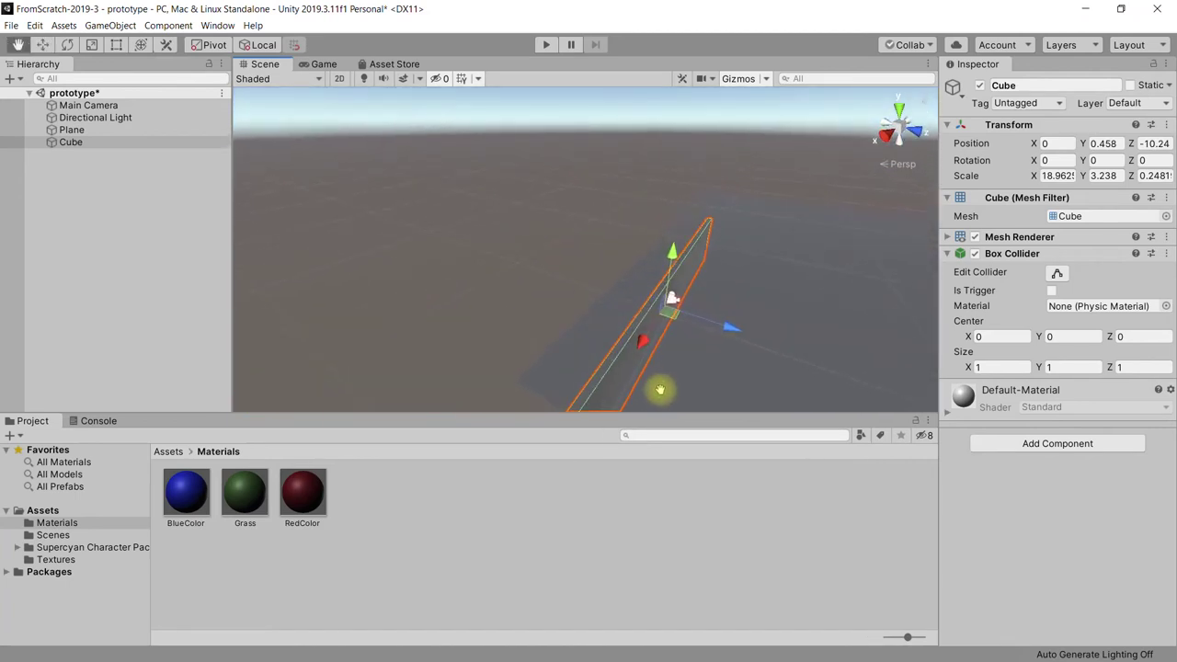
pyautogui.moveTo(715, 334); pyautogui.dragTo(683, 313)
pyautogui.moveTo(696, 359)
pyautogui.keyDown('alt'); pyautogui.mouseDown()
pyautogui.moveTo(716, 313)
pyautogui.moveTo(764, 373)
pyautogui.moveTo(573, 205)
pyautogui.mouseUp(); pyautogui.keyUp('alt')
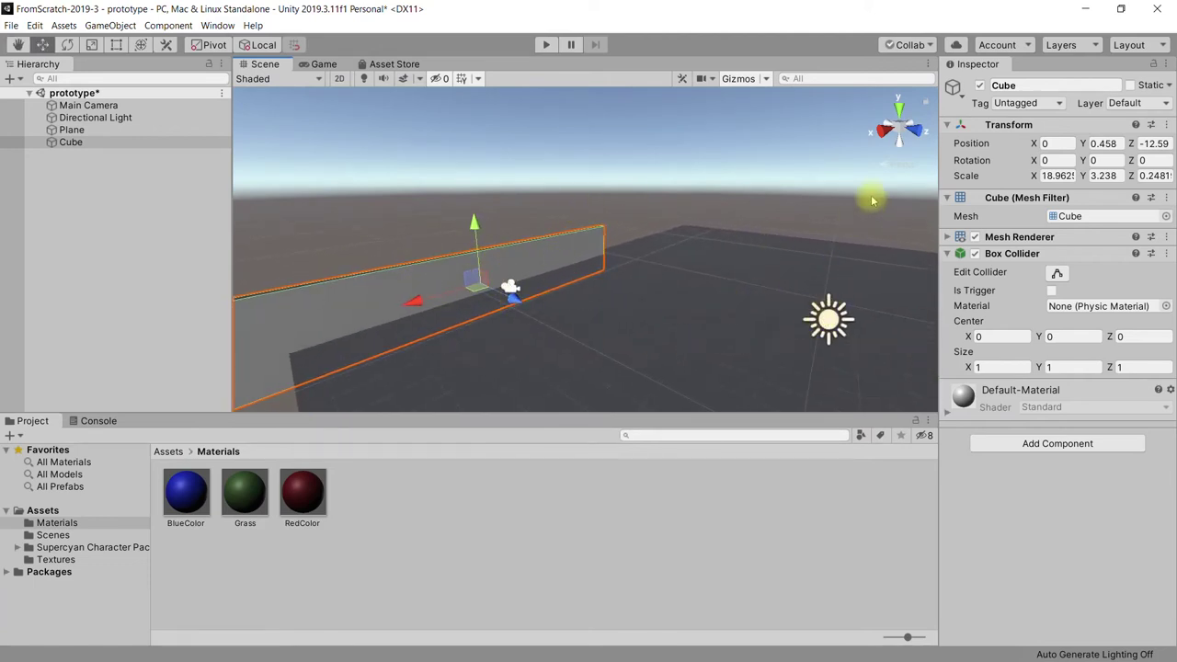
pyautogui.click(897, 124)
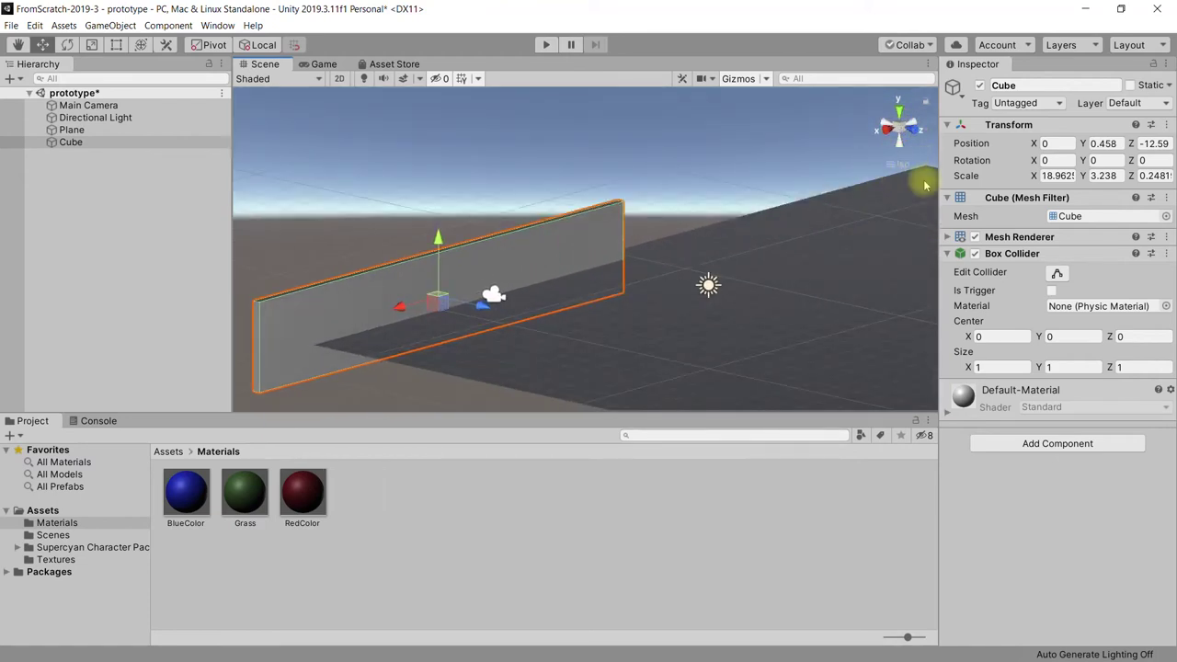
pyautogui.moveTo(835, 273)
pyautogui.mouseDown(button='middle')
pyautogui.moveTo(683, 223)
pyautogui.moveTo(656, 296)
pyautogui.mouseUp(button='middle')
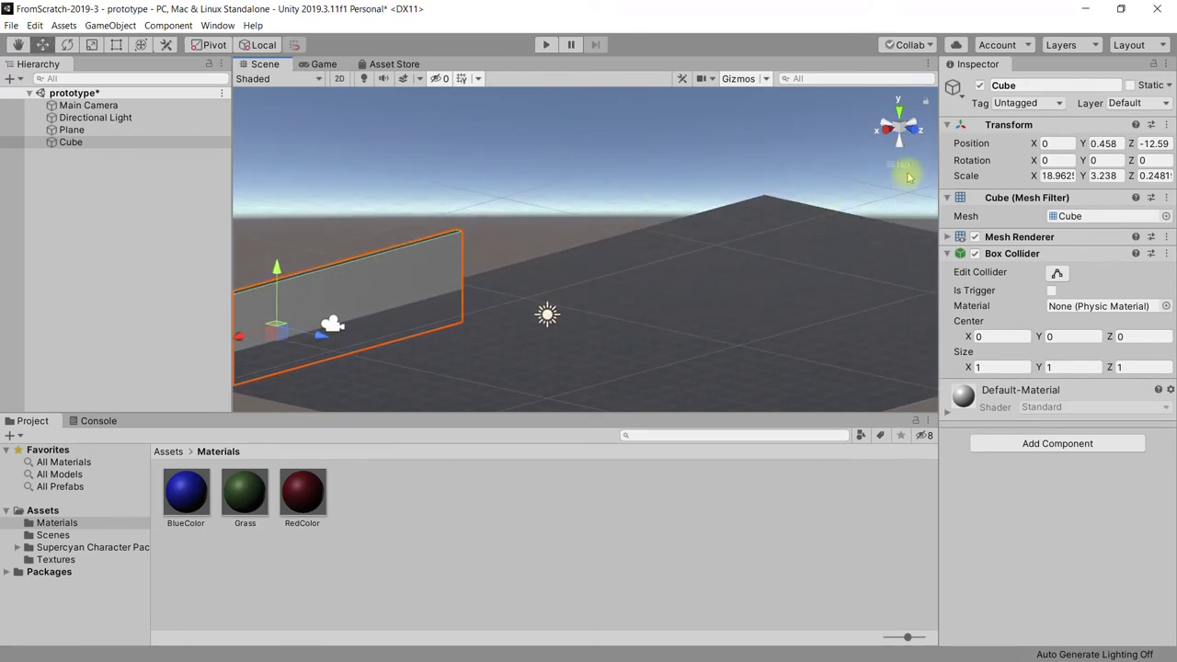
# - In Top view, move the wall left and down to the floor's bottom edge
pyautogui.click(900, 113)
pyautogui.scroll(-5, 722, 235)
pyautogui.moveTo(579, 224)
pyautogui.mouseDown(button='middle')
pyautogui.moveTo(632, 266)
pyautogui.moveTo(645, 244)
pyautogui.mouseUp(button='middle')
pyautogui.scroll(-1, 656, 239)
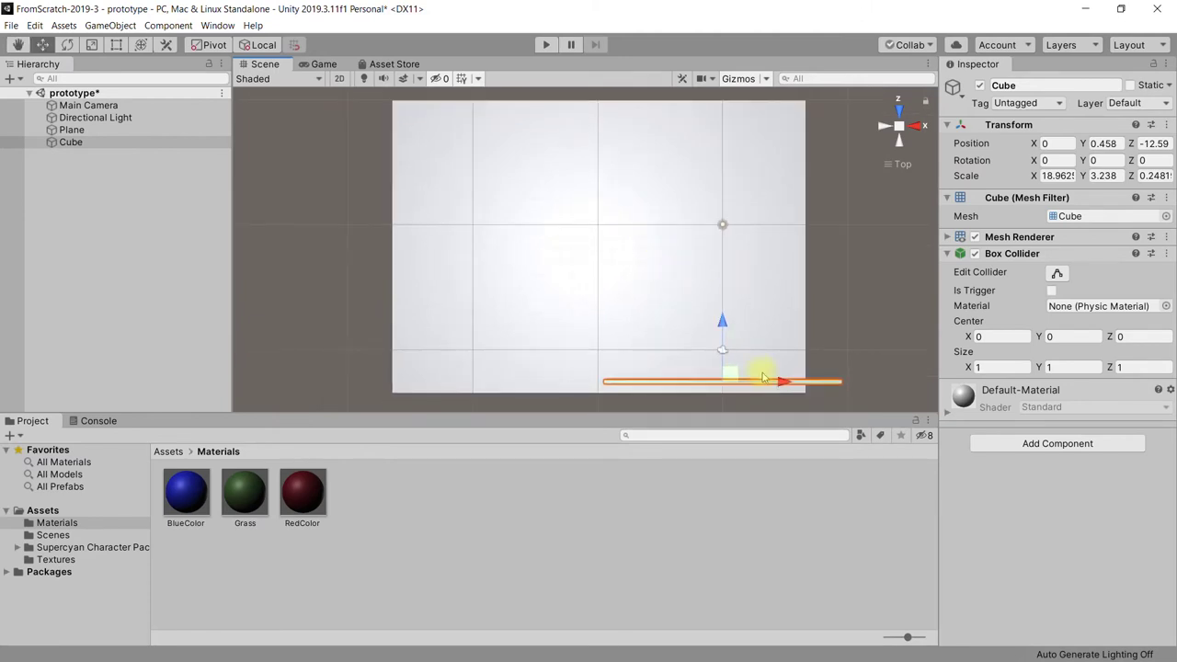
pyautogui.moveTo(775, 382); pyautogui.dragTo(599, 367)
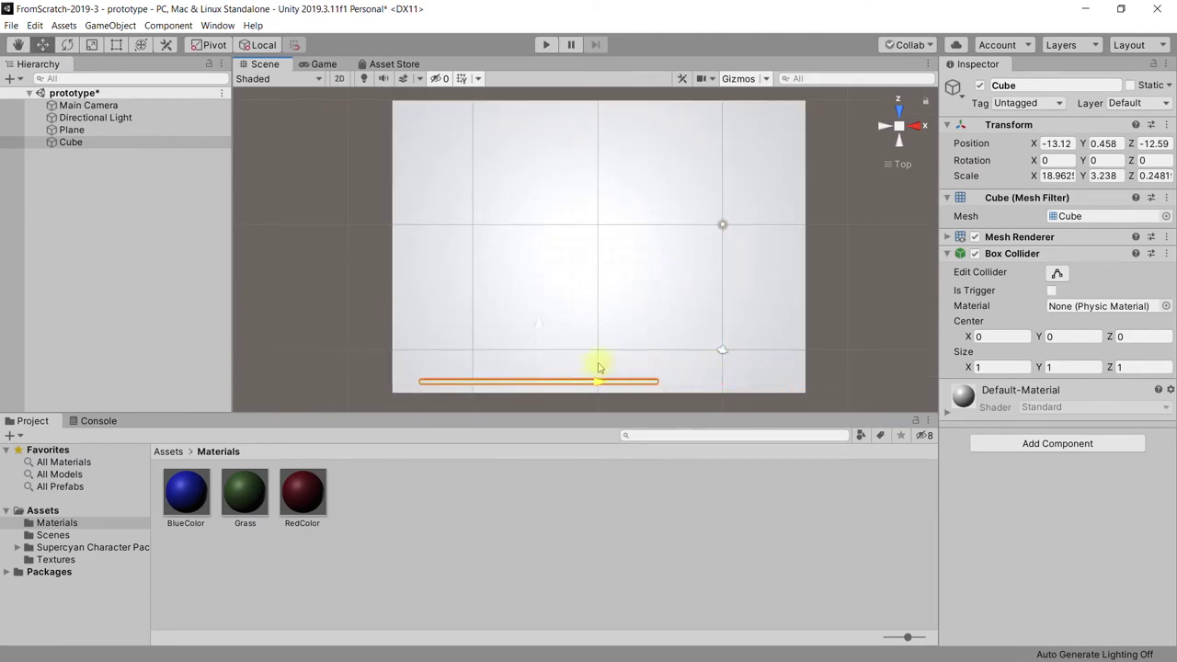
pyautogui.moveTo(510, 323); pyautogui.dragTo(511, 335)
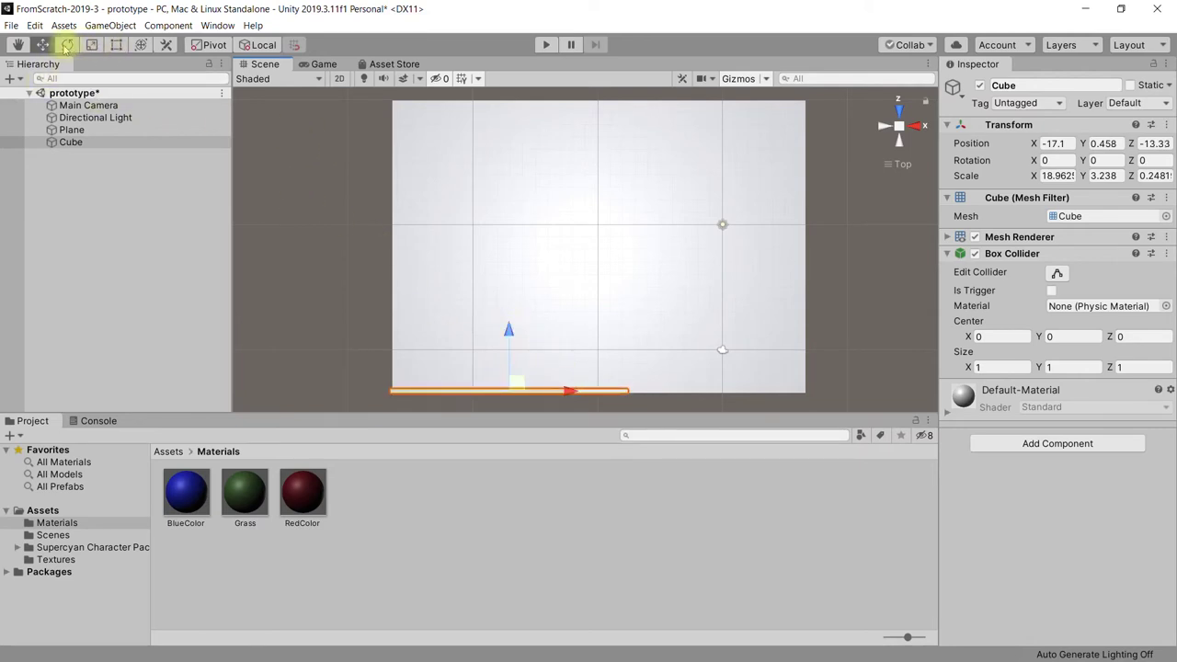
# - Lengthen the wall to X scale 40.532, place it at X -10.72, Z -13.33
pyautogui.click(92, 45)
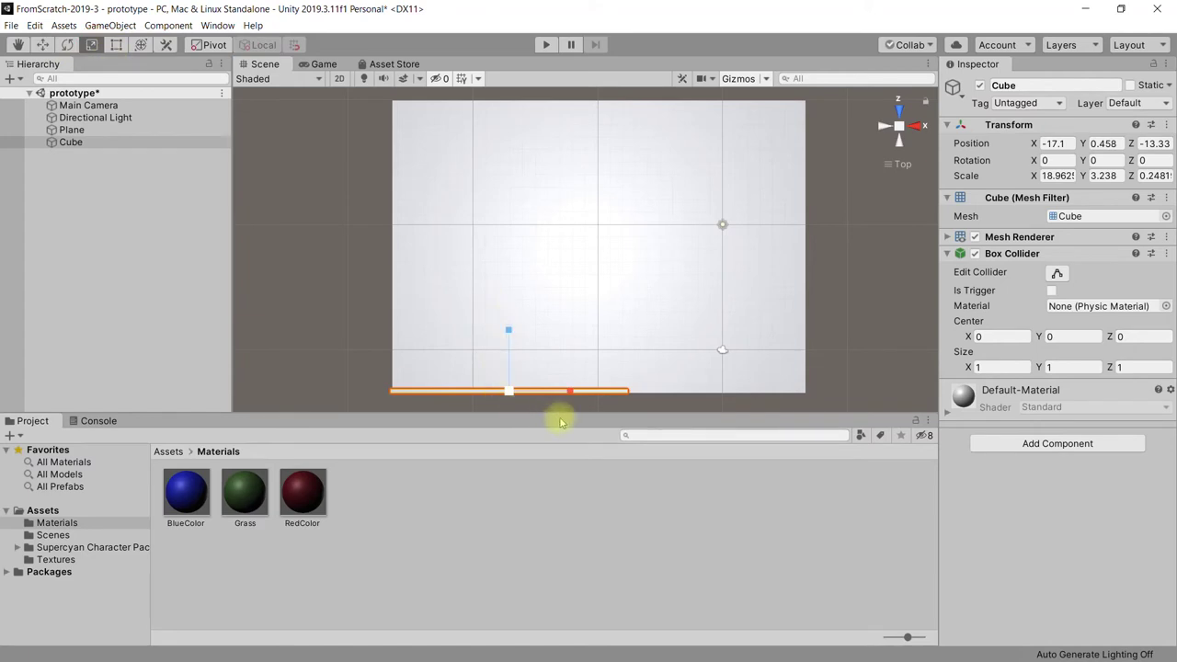
pyautogui.moveTo(570, 392); pyautogui.dragTo(634, 396)
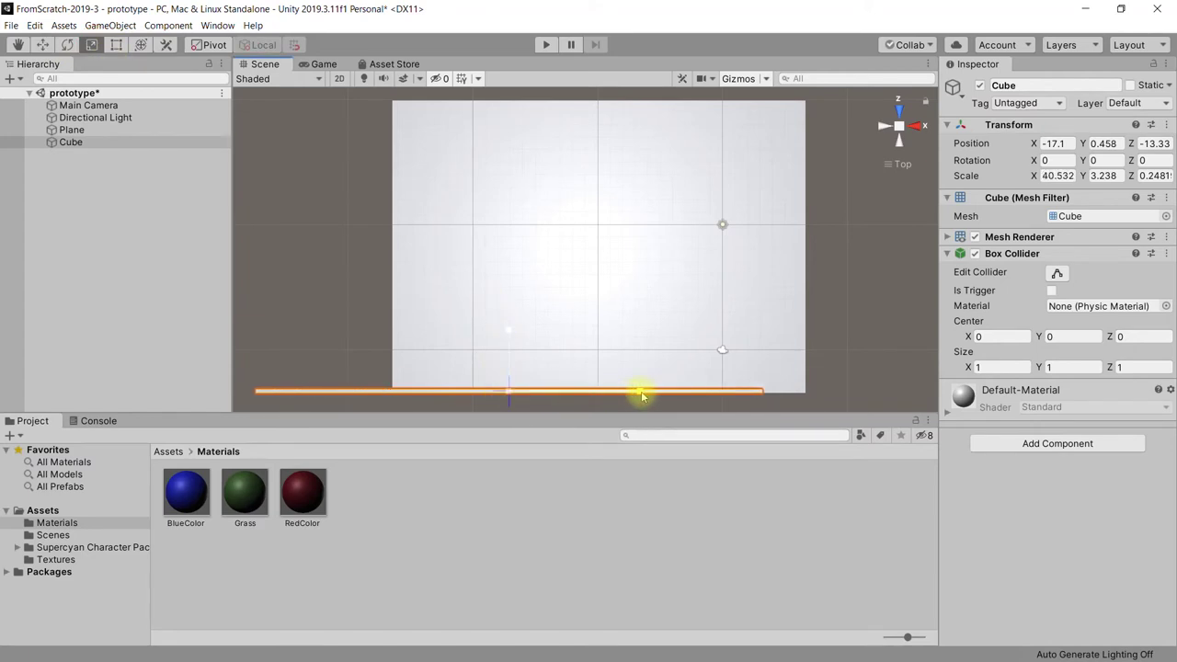
pyautogui.click(42, 45)
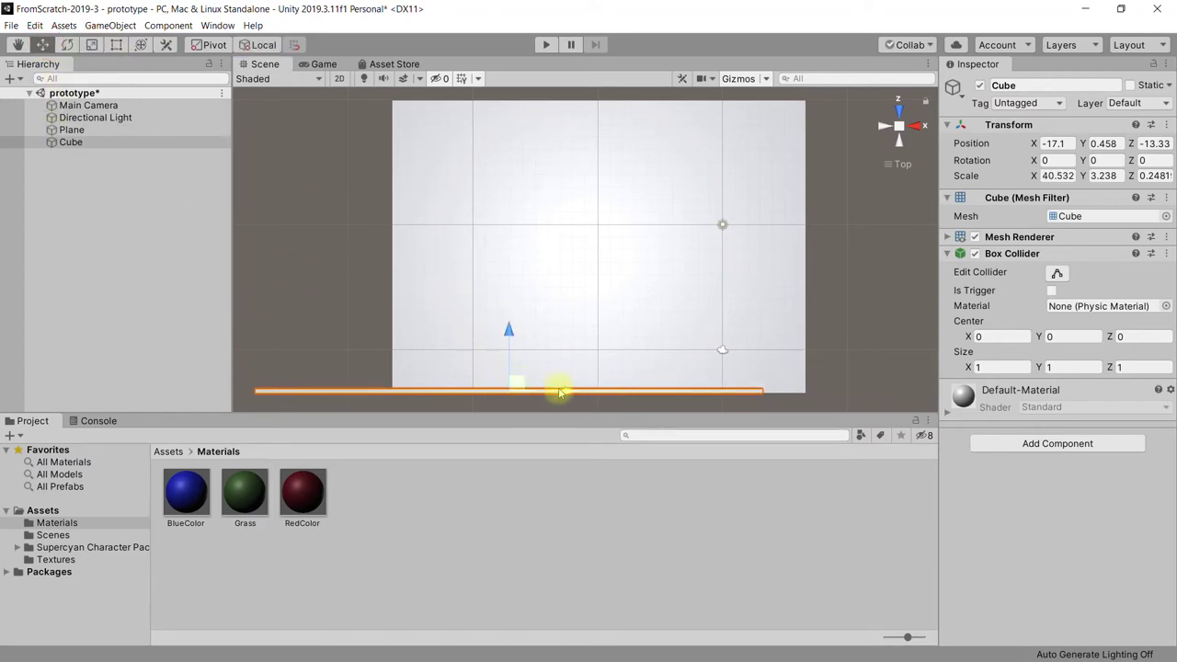
pyautogui.moveTo(573, 391); pyautogui.dragTo(653, 402)
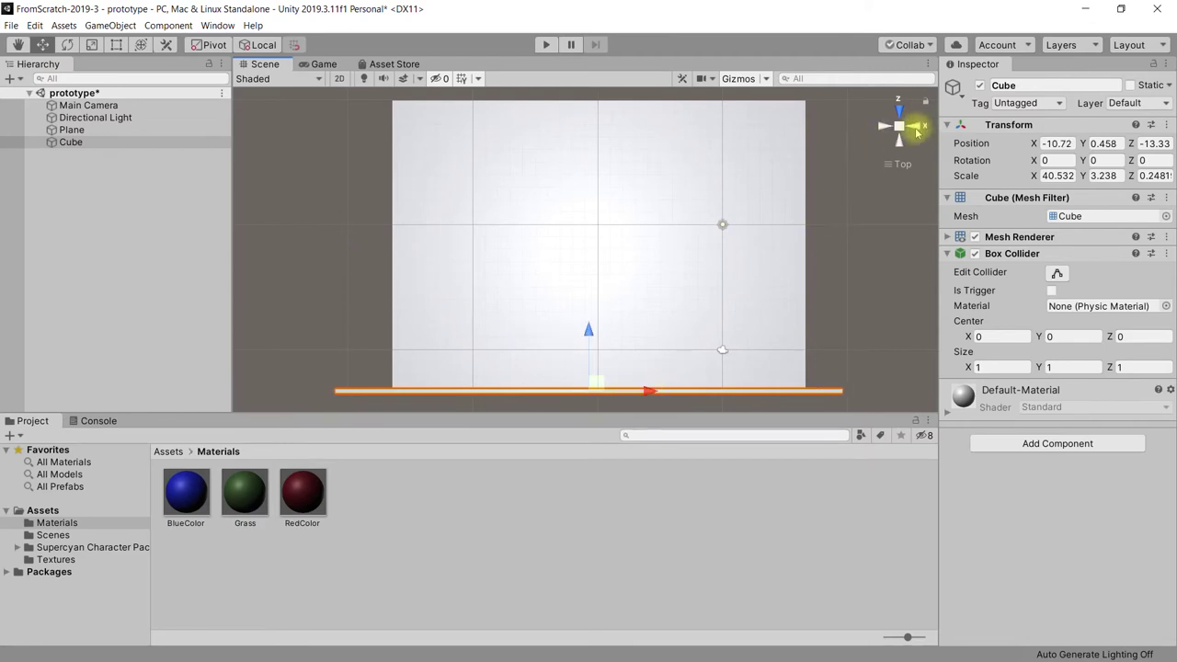
pyautogui.click(916, 132)
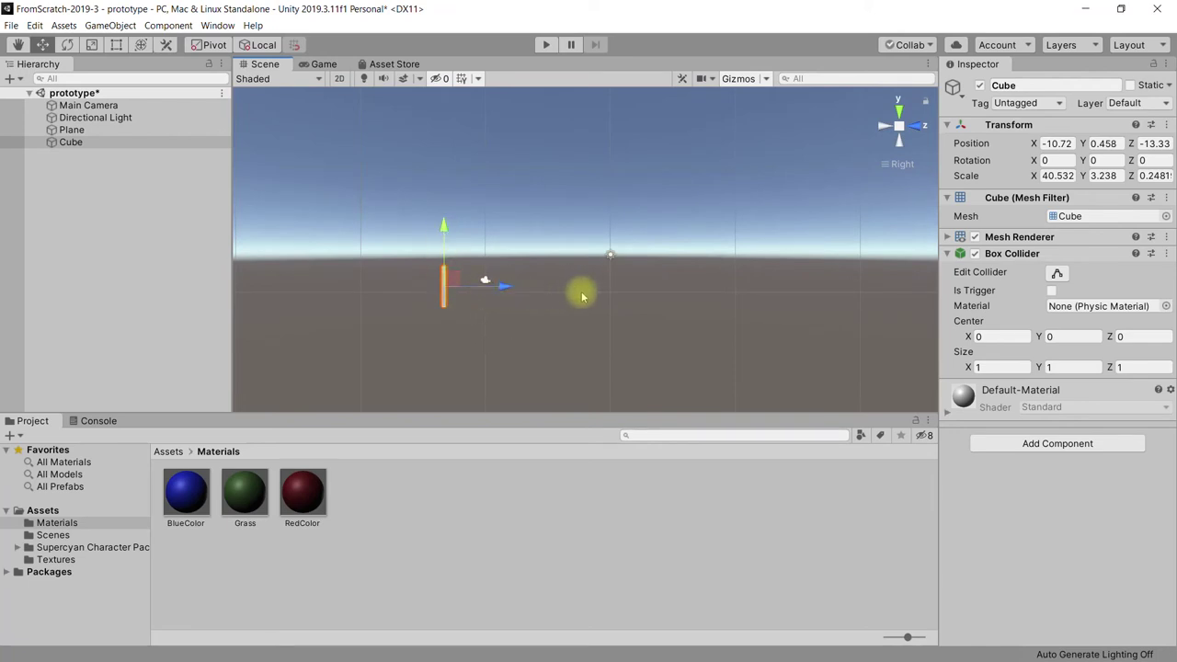
pyautogui.keyDown('alt'); pyautogui.moveTo(654, 297); pyautogui.dragTo(657, 303); pyautogui.keyUp('alt')
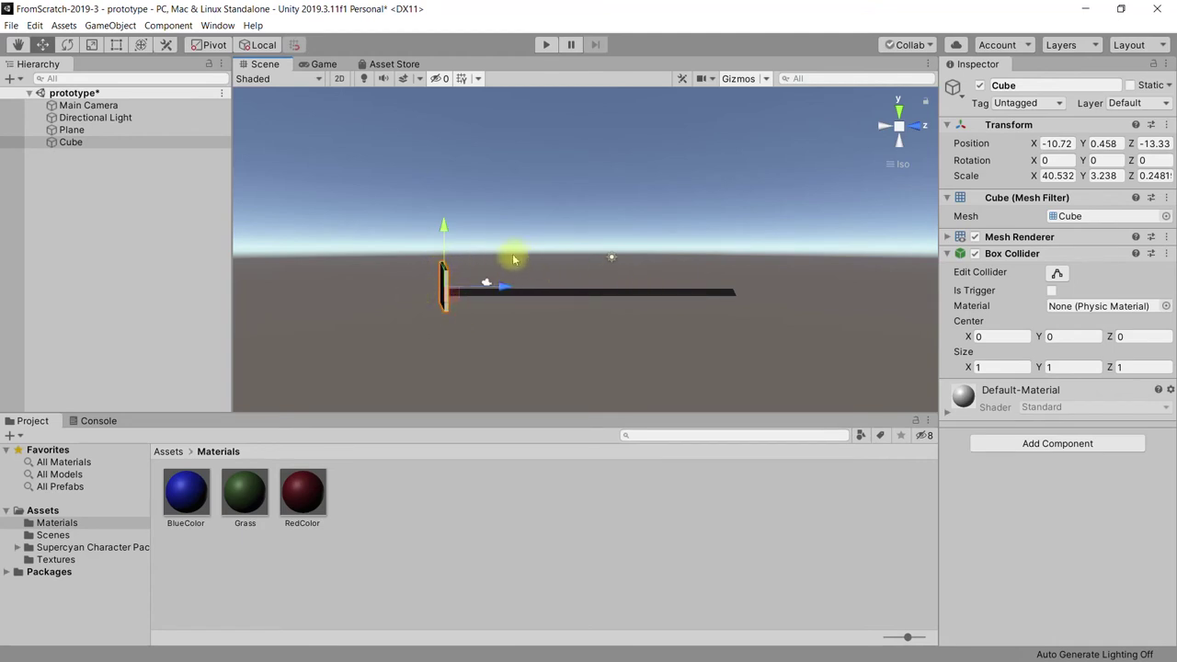
# - From the front view, raise the wall to Position Y 1.56 and orbit to check it
pyautogui.click(915, 131)
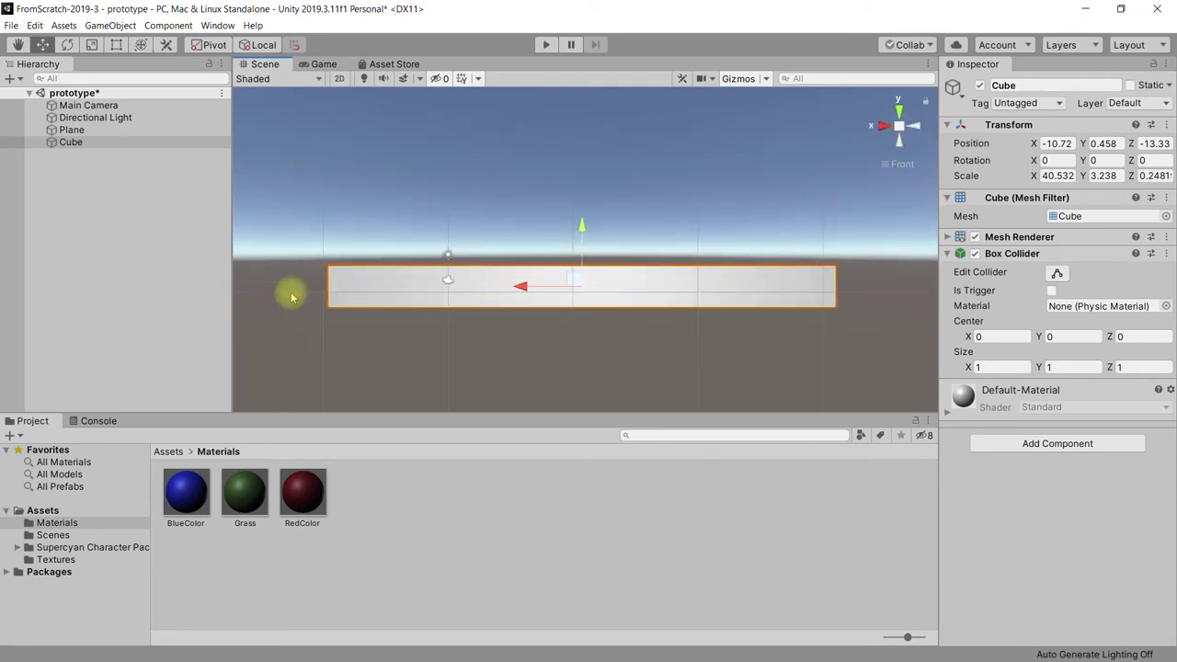
pyautogui.moveTo(581, 231); pyautogui.dragTo(586, 214)
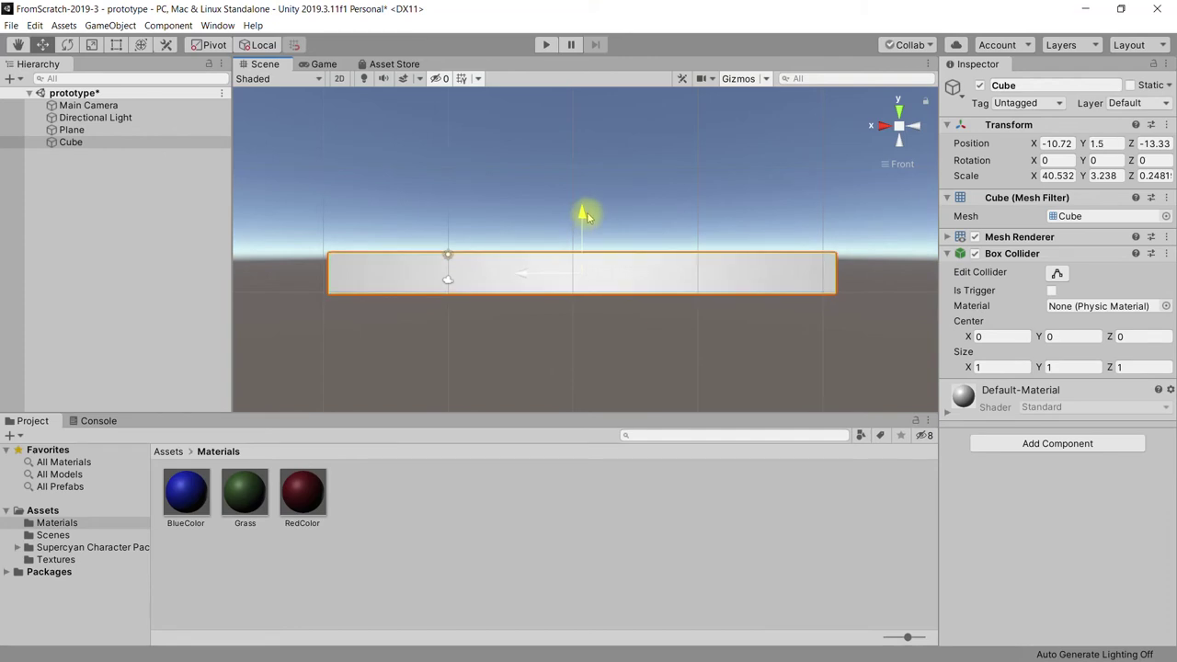
pyautogui.moveTo(586, 215); pyautogui.dragTo(595, 216)
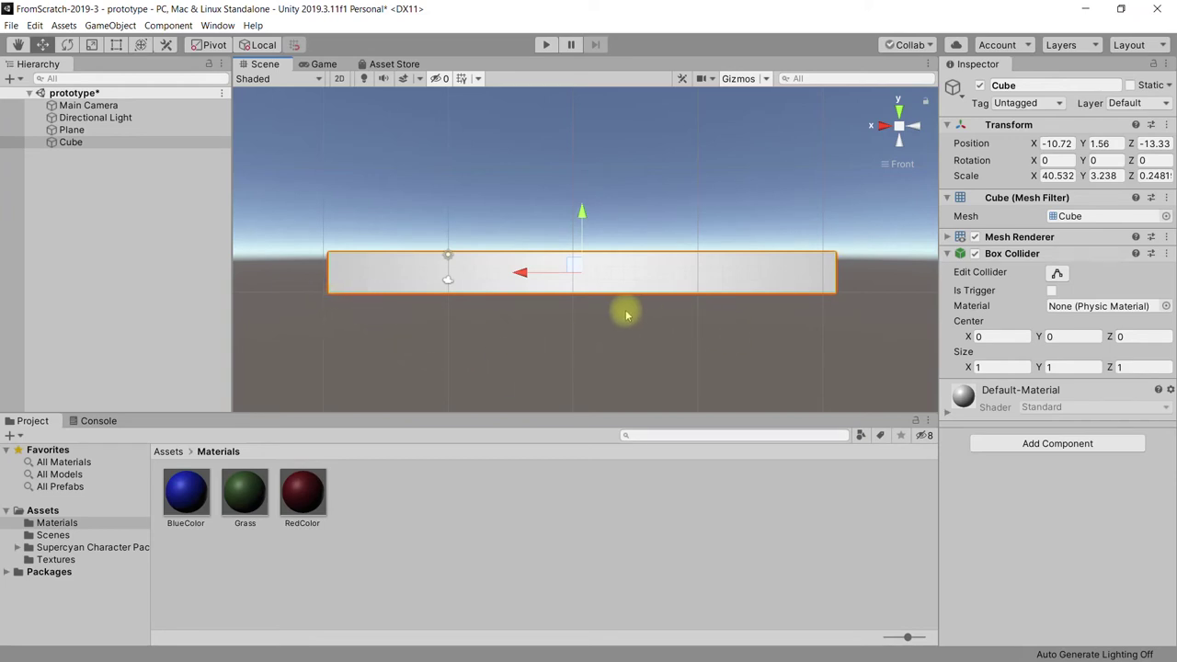
pyautogui.moveTo(758, 321)
pyautogui.keyDown('alt'); pyautogui.mouseDown()
pyautogui.moveTo(567, 371)
pyautogui.moveTo(782, 349)
pyautogui.moveTo(580, 349)
pyautogui.moveTo(679, 345)
pyautogui.moveTo(744, 402)
pyautogui.mouseUp(); pyautogui.keyUp('alt')
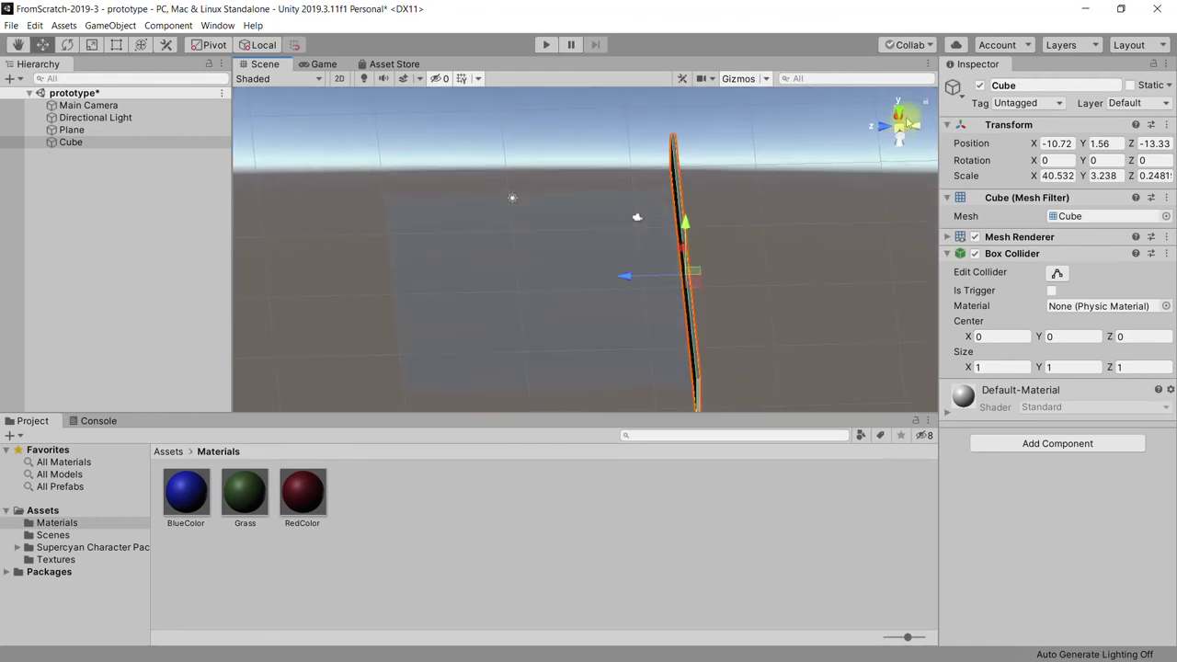
pyautogui.click(901, 112)
# - Trim the wall ends to the Plane's edges with the Rect Tool: Scale X 33.544, Position X -9.8
pyautogui.moveTo(688, 245)
pyautogui.mouseDown(button='middle')
pyautogui.moveTo(601, 259)
pyautogui.moveTo(597, 236)
pyautogui.mouseUp(button='middle')
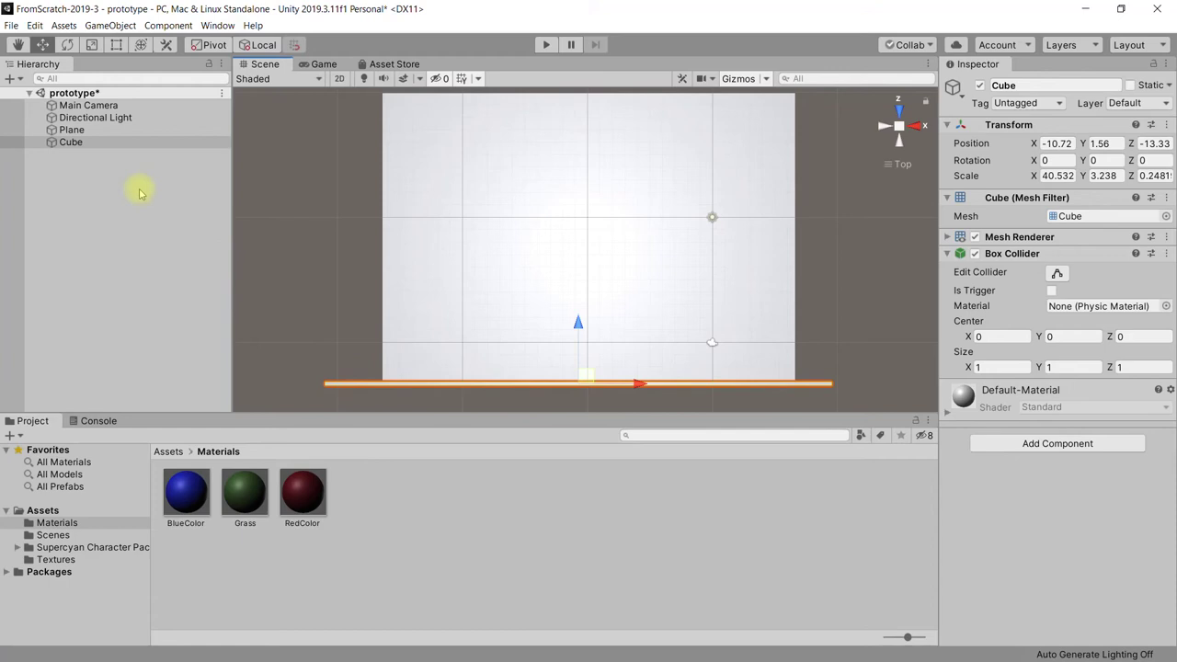
pyautogui.click(117, 47)
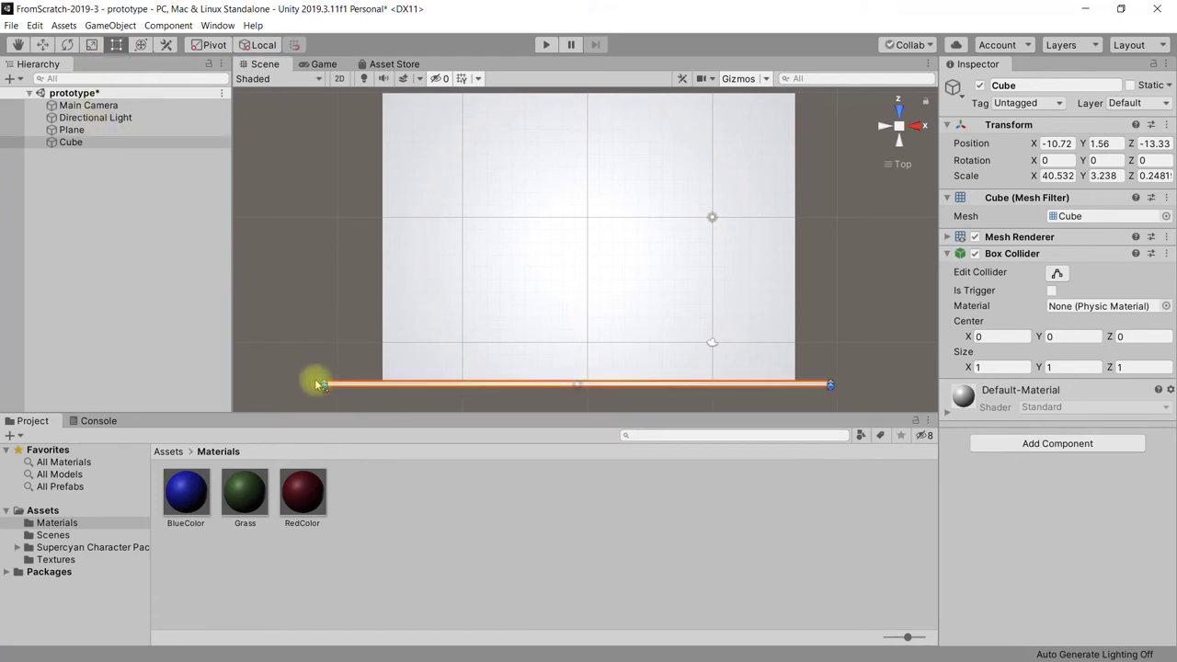
pyautogui.moveTo(324, 384); pyautogui.dragTo(381, 386)
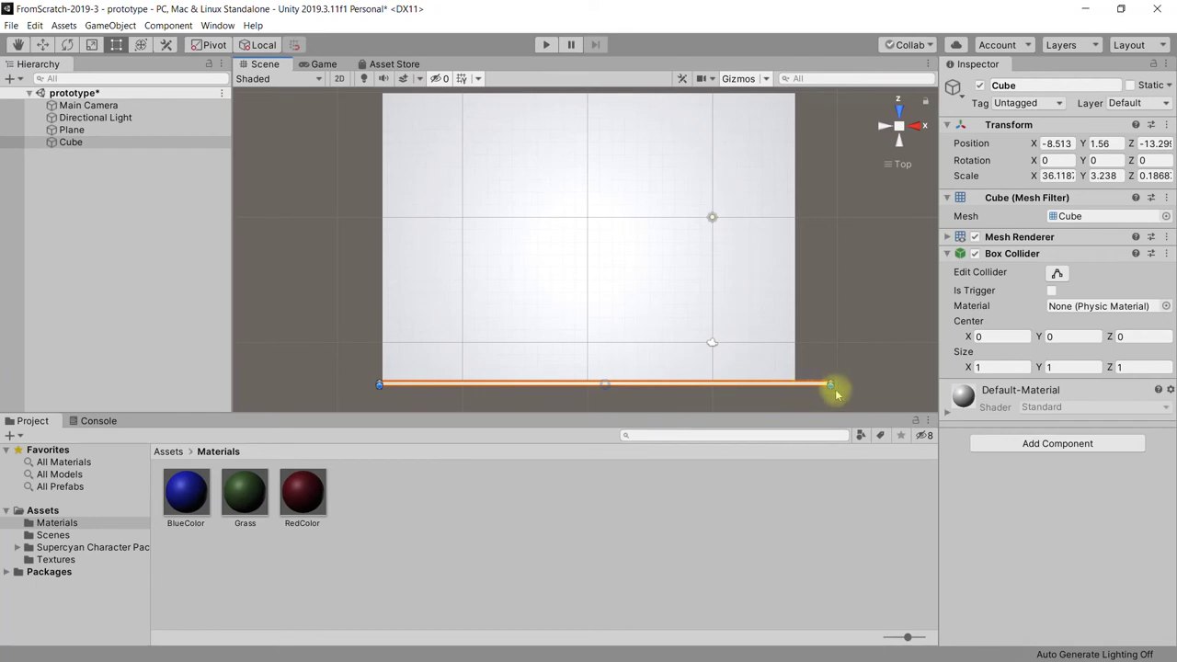
pyautogui.moveTo(829, 384); pyautogui.dragTo(798, 386)
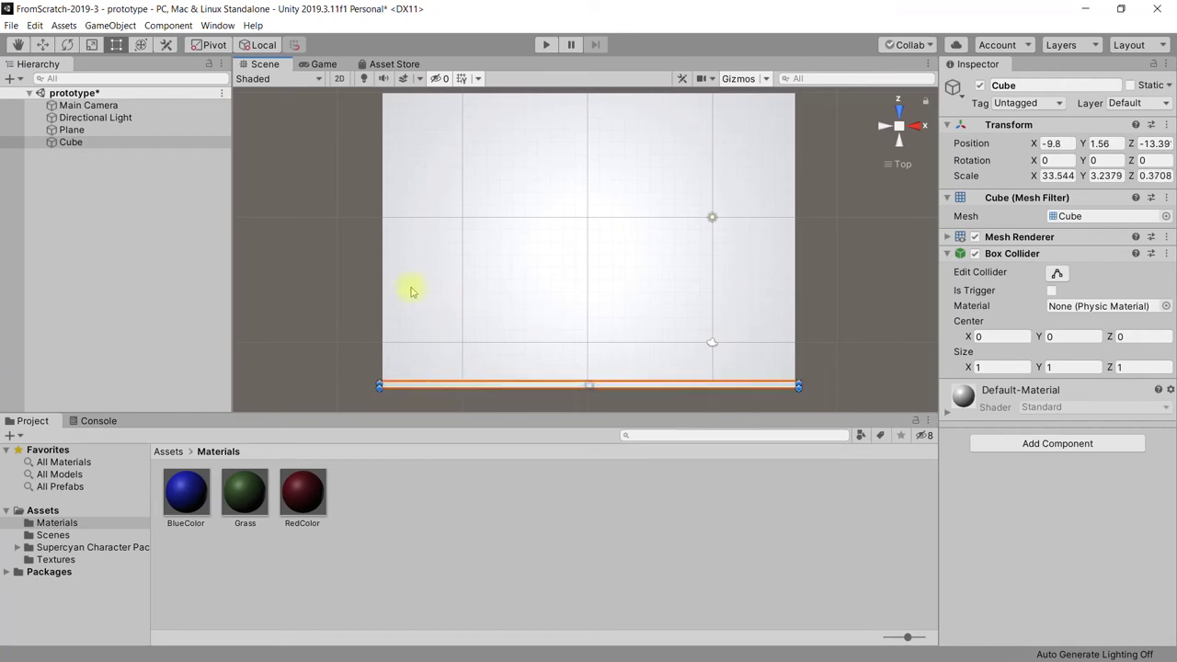
pyautogui.click(43, 44)
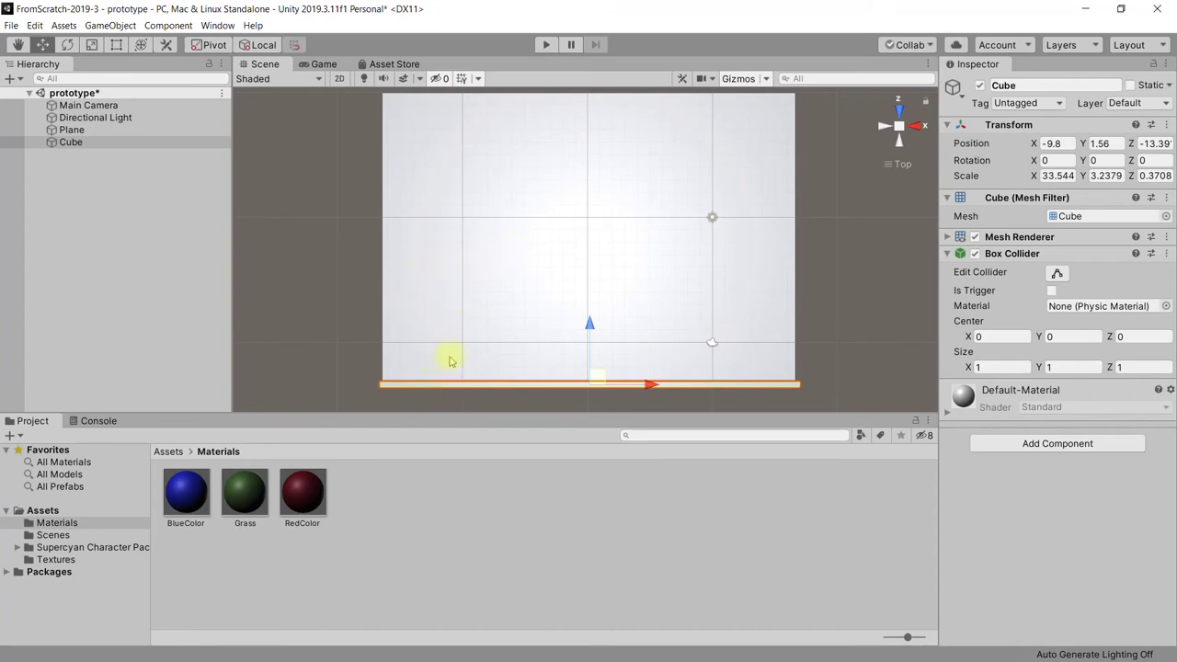
# - Rename the Plane object to Floor in the Inspector name field
pyautogui.click(96, 145)
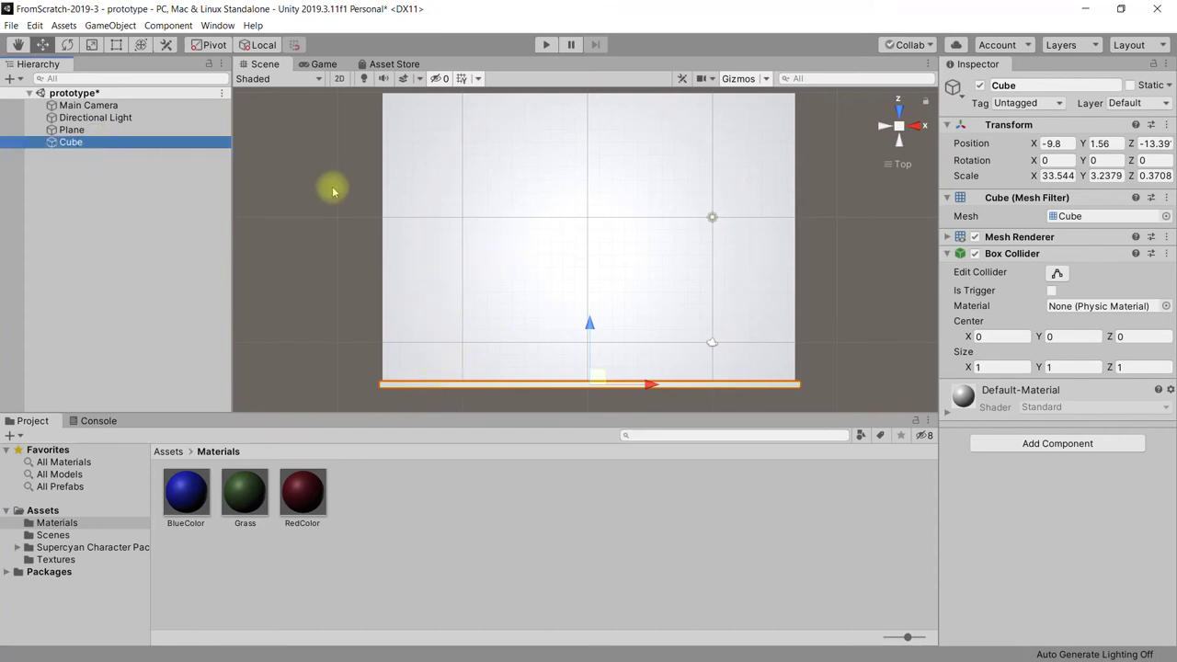
pyautogui.click(71, 131)
pyautogui.click(90, 145)
pyautogui.click(71, 130)
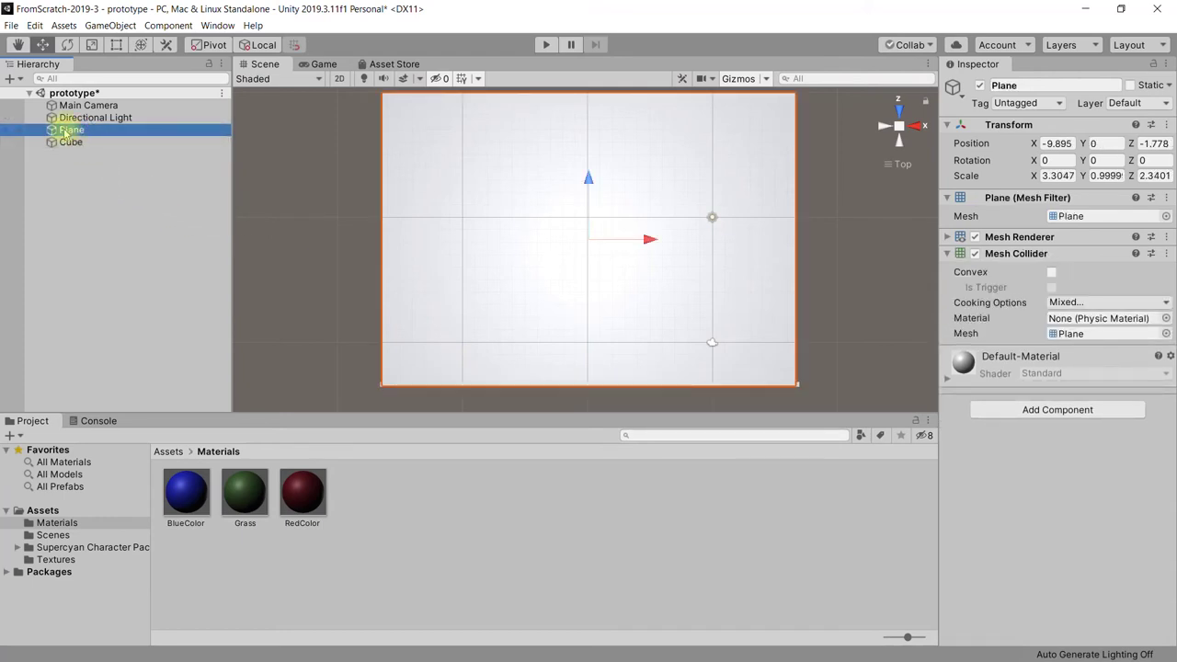
pyautogui.click(92, 143)
pyautogui.click(64, 131)
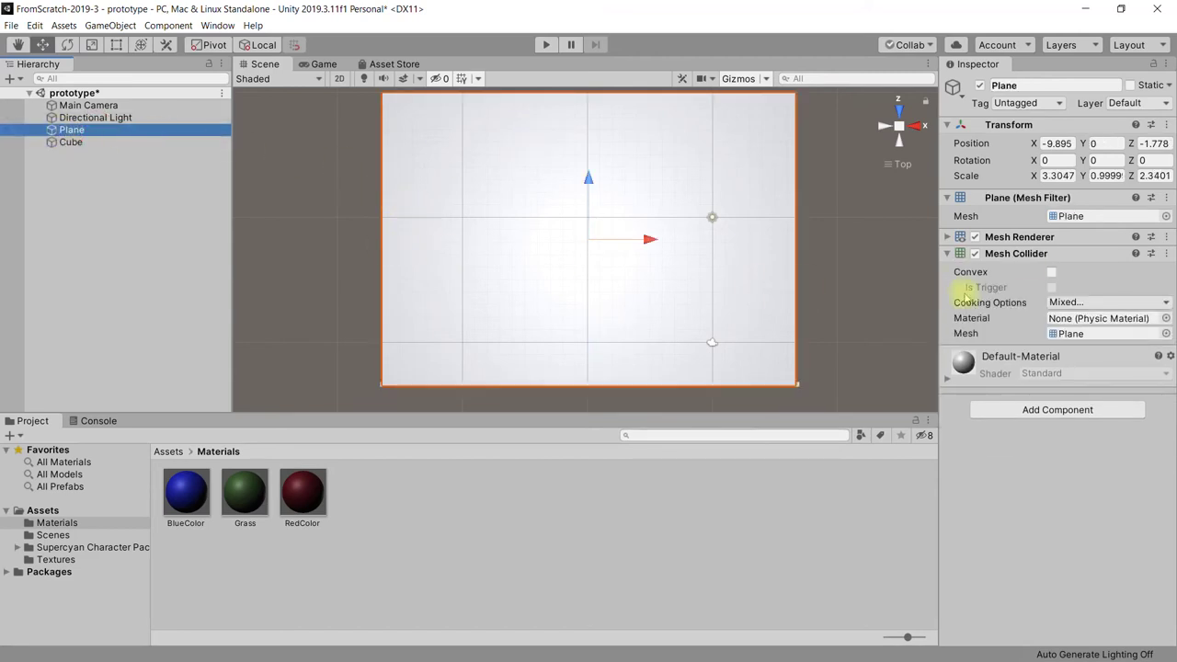
pyautogui.click(1031, 86)
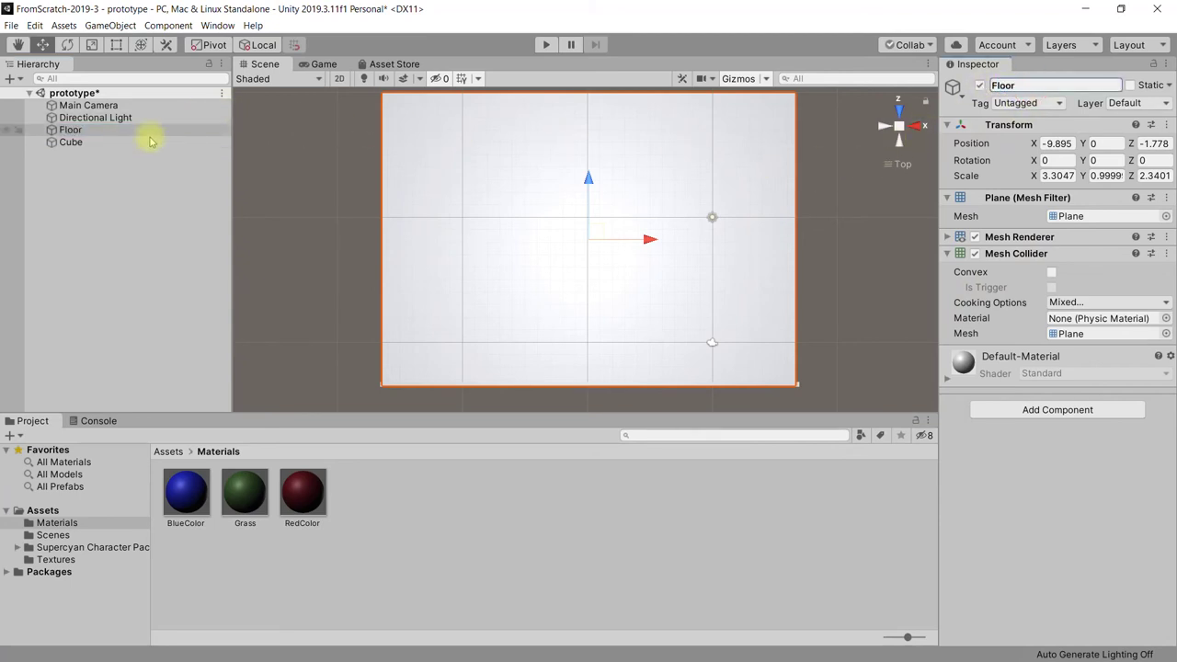
# - Rename the Cube object to Wall
pyautogui.click(88, 146)
pyautogui.click(1030, 84)
pyautogui.write('Wall')
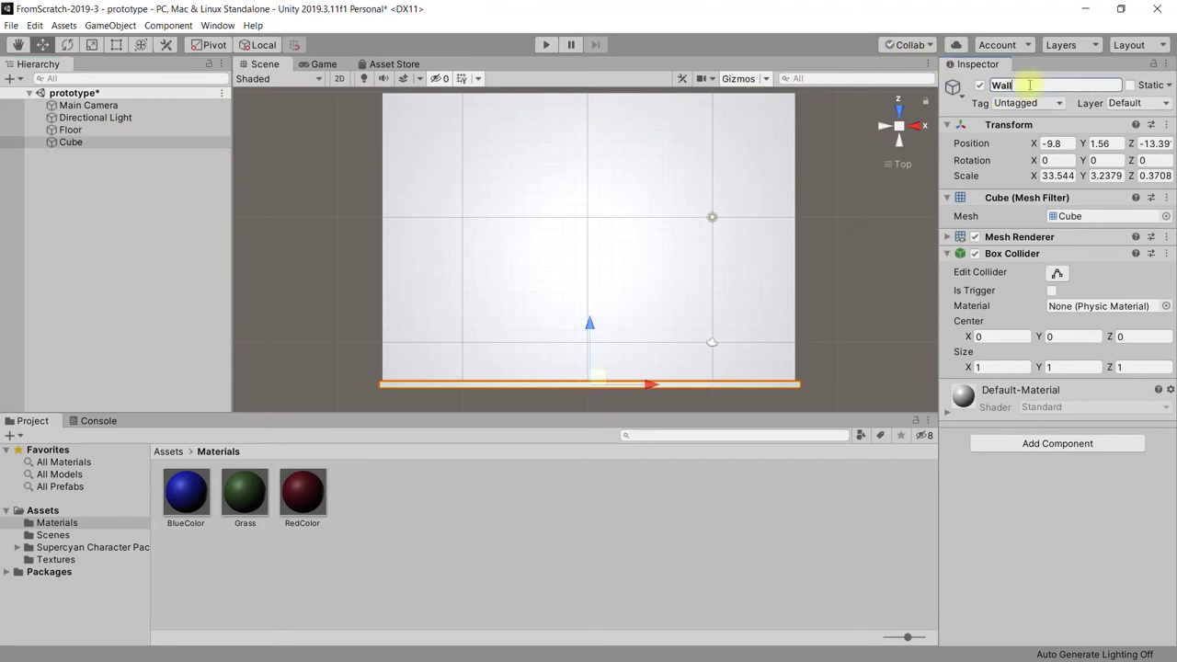
pyautogui.click(66, 143)
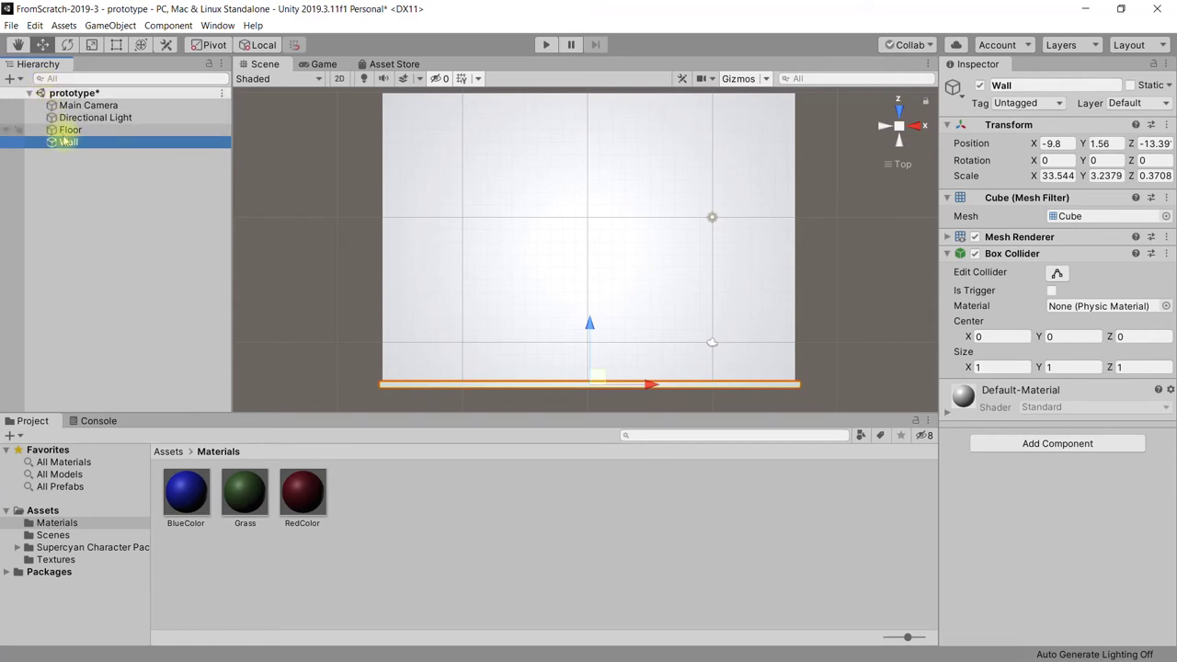
pyautogui.rightClick(66, 144)
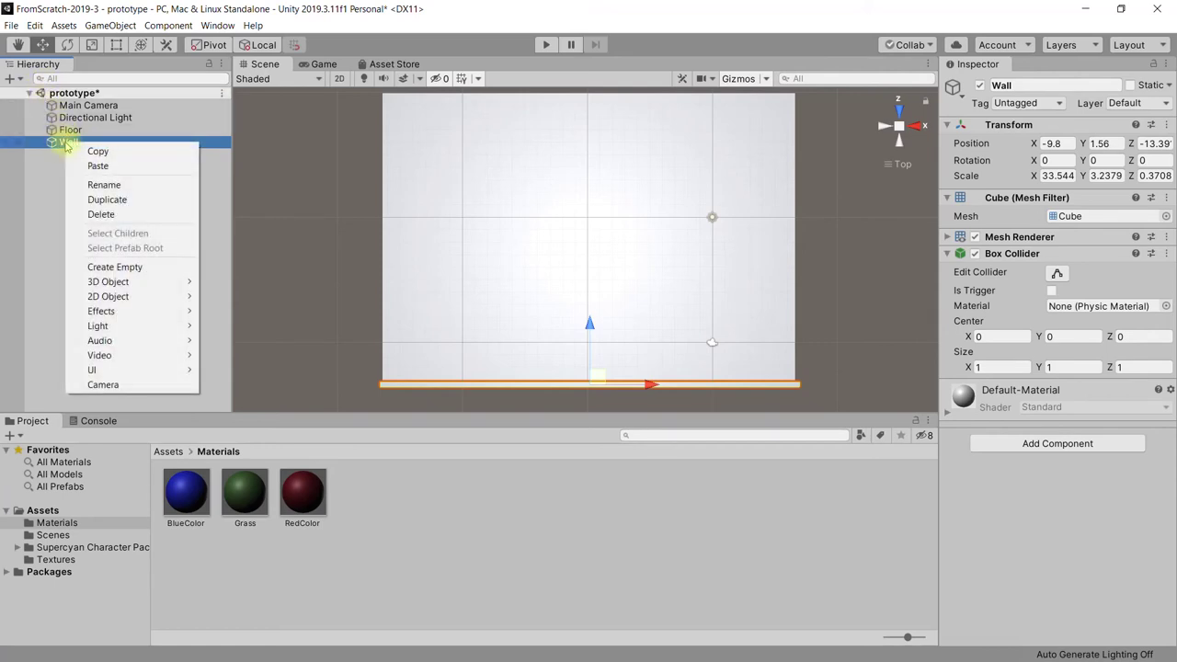
# - Duplicate Wall and move the copy, Wall (1), to the floor's far edge at Z 9.73
pyautogui.click(107, 199)
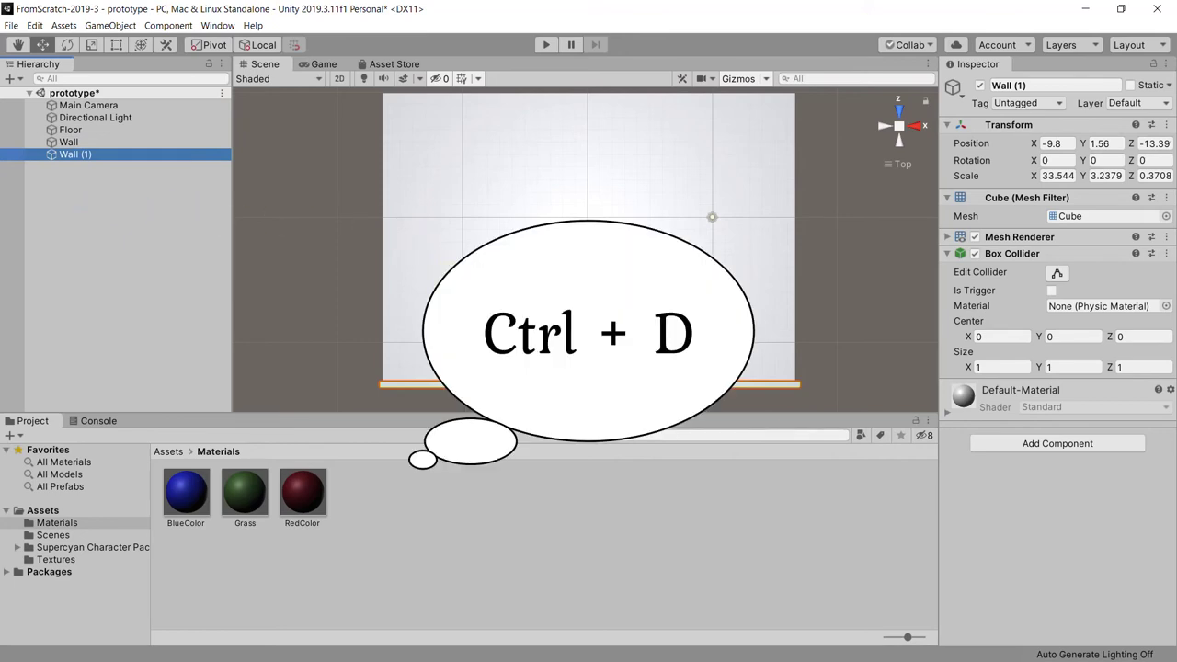
pyautogui.moveTo(588, 323); pyautogui.dragTo(579, 96)
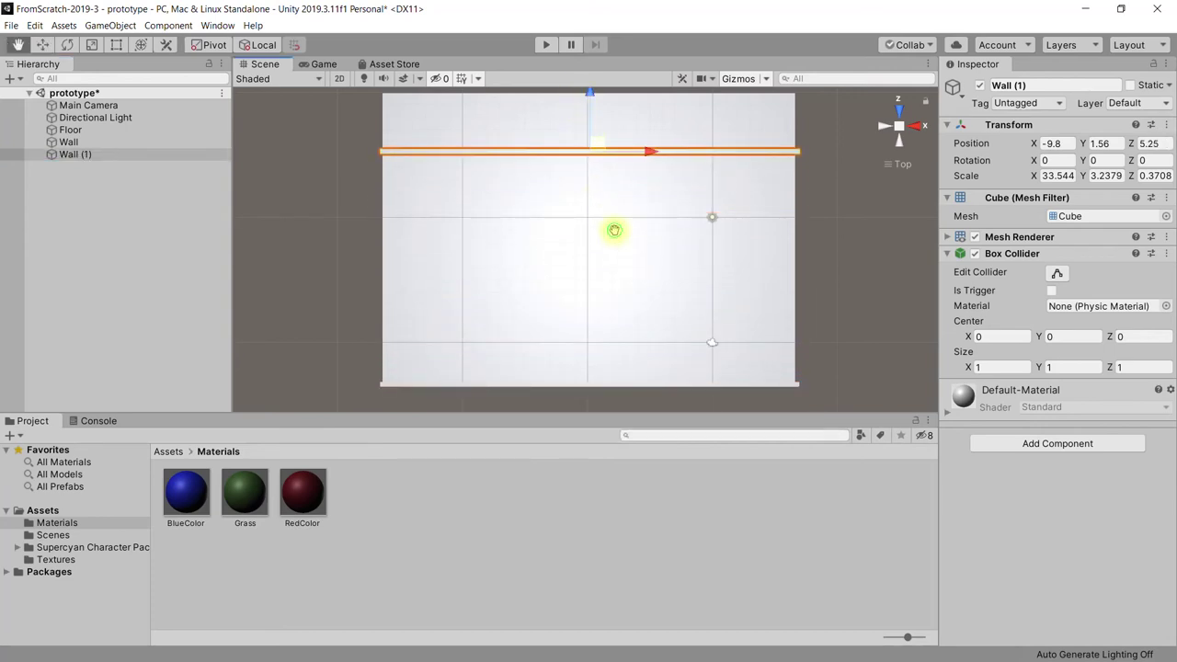
pyautogui.moveTo(612, 231); pyautogui.dragTo(612, 296, button='middle')
pyautogui.moveTo(589, 156); pyautogui.dragTo(582, 105)
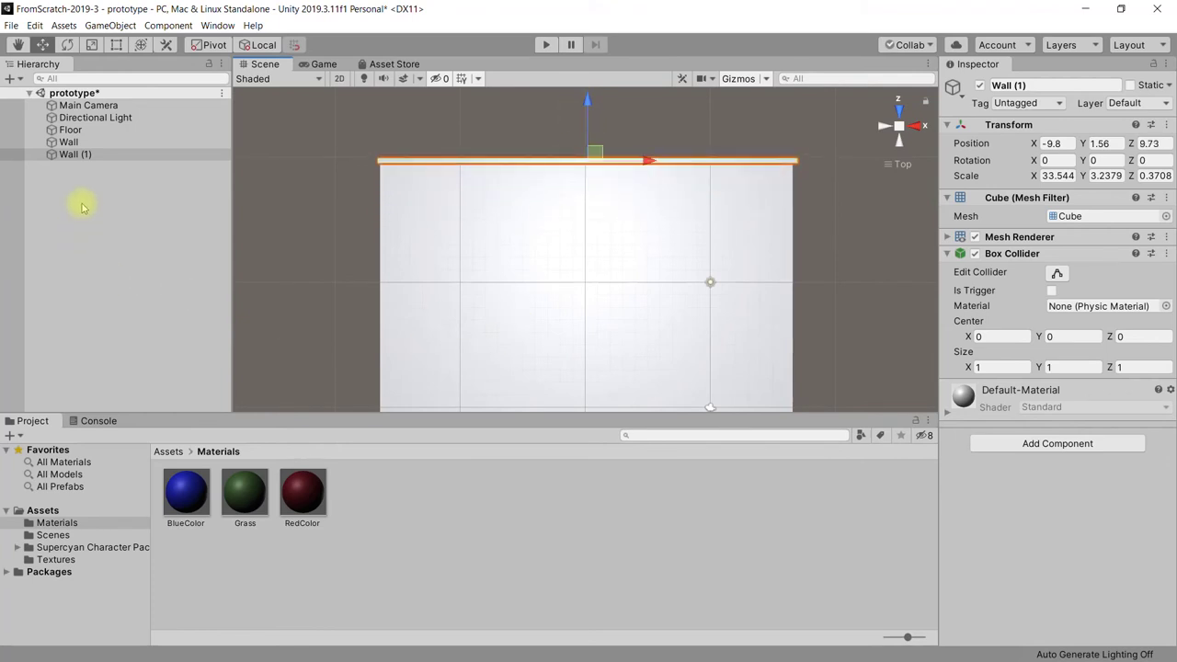
pyautogui.click(77, 156)
pyautogui.hotkey('ctrl', 'd')
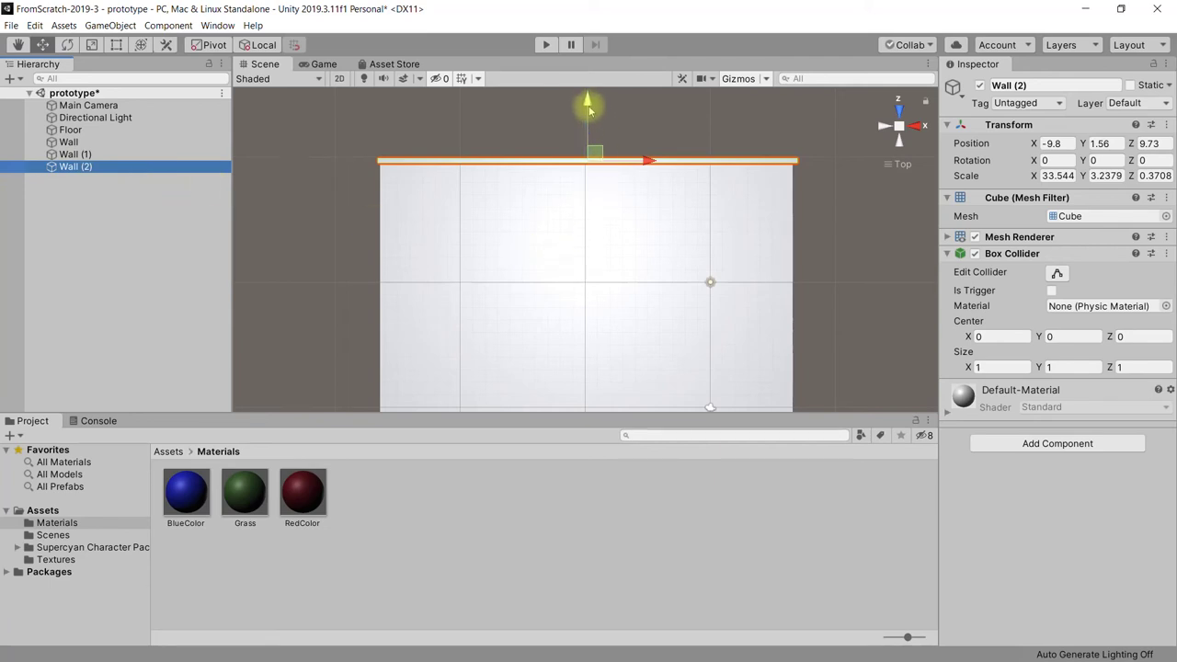
# - Rotate Wall (2) 90° on Y and place it along the floor's left edge at X -26.23
pyautogui.moveTo(588, 103); pyautogui.dragTo(599, 186)
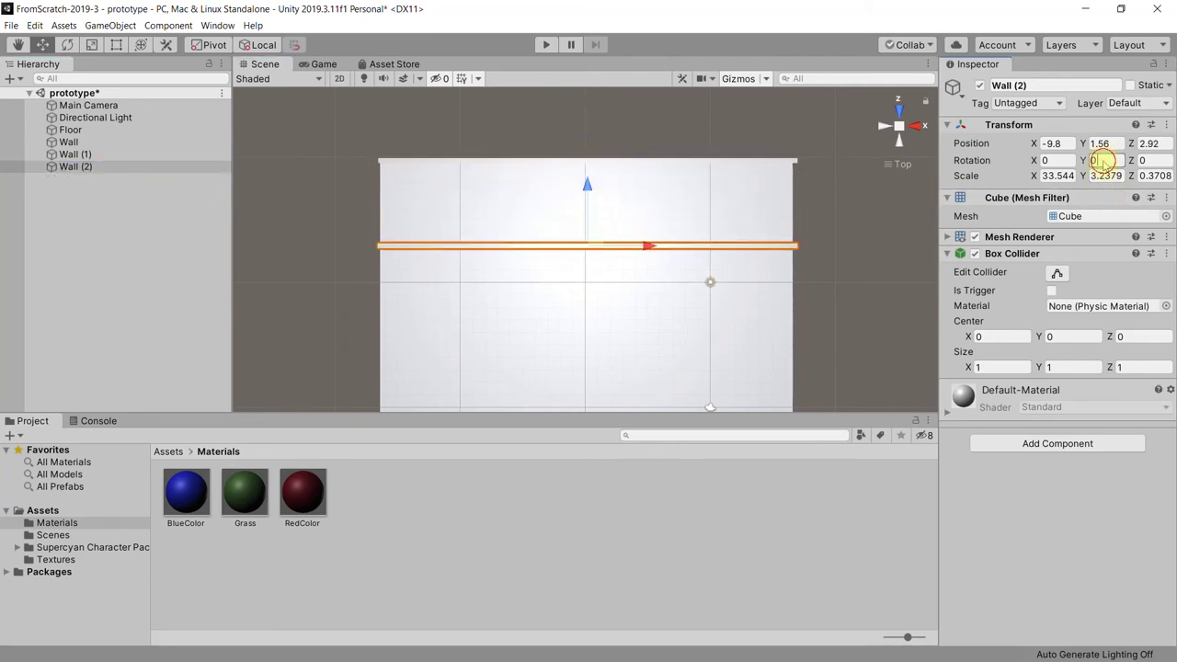
pyautogui.write('90')
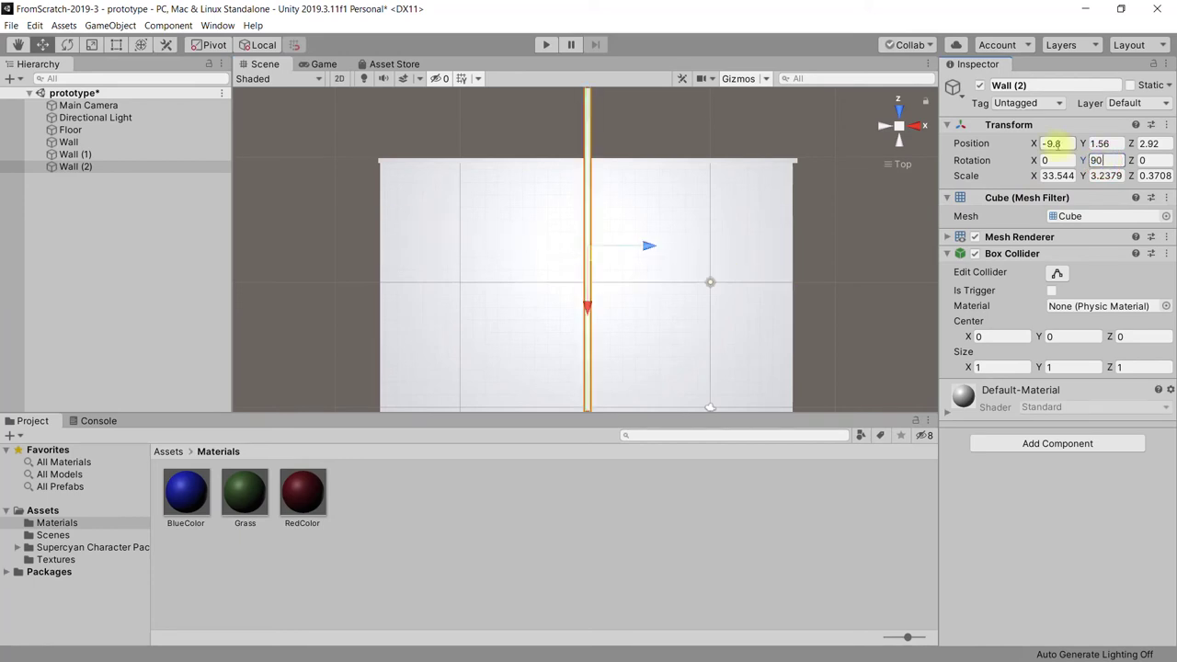
pyautogui.moveTo(641, 313); pyautogui.dragTo(635, 250, button='middle')
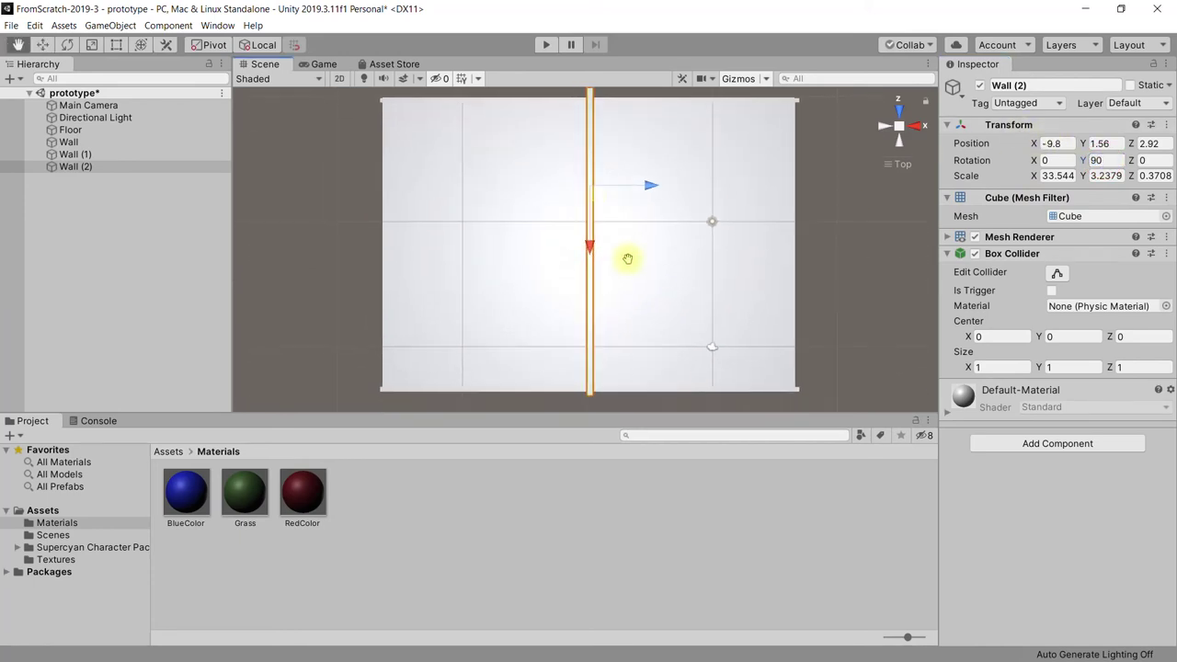
pyautogui.moveTo(650, 189); pyautogui.dragTo(445, 200)
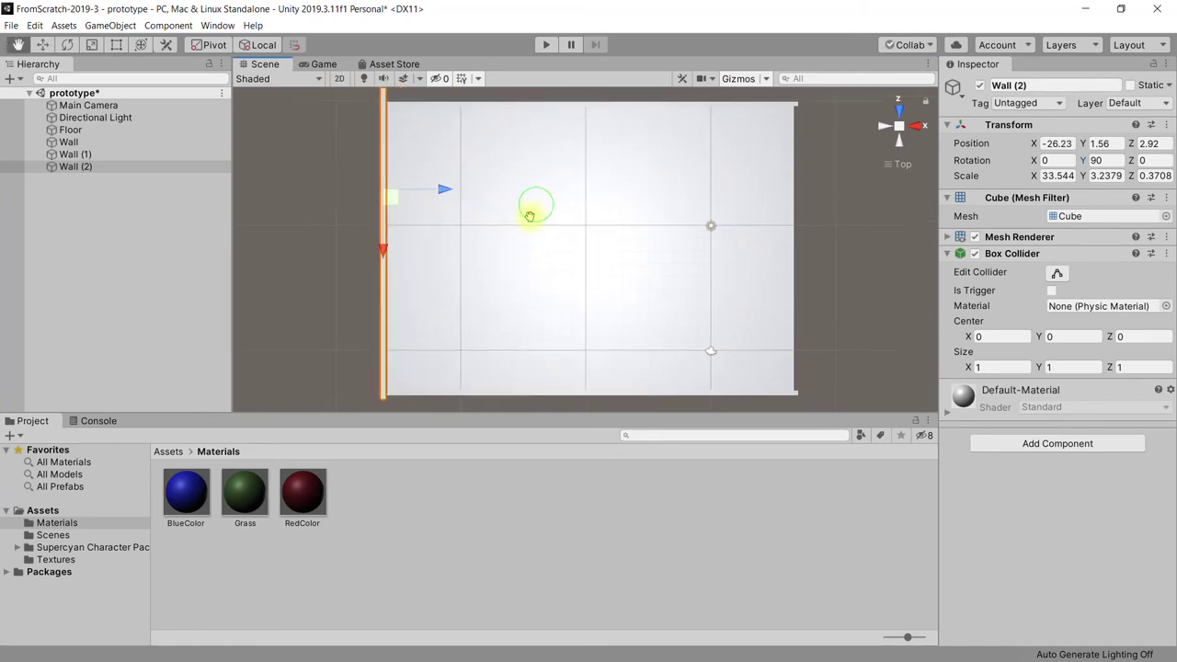
pyautogui.moveTo(533, 202); pyautogui.dragTo(478, 278, button='middle')
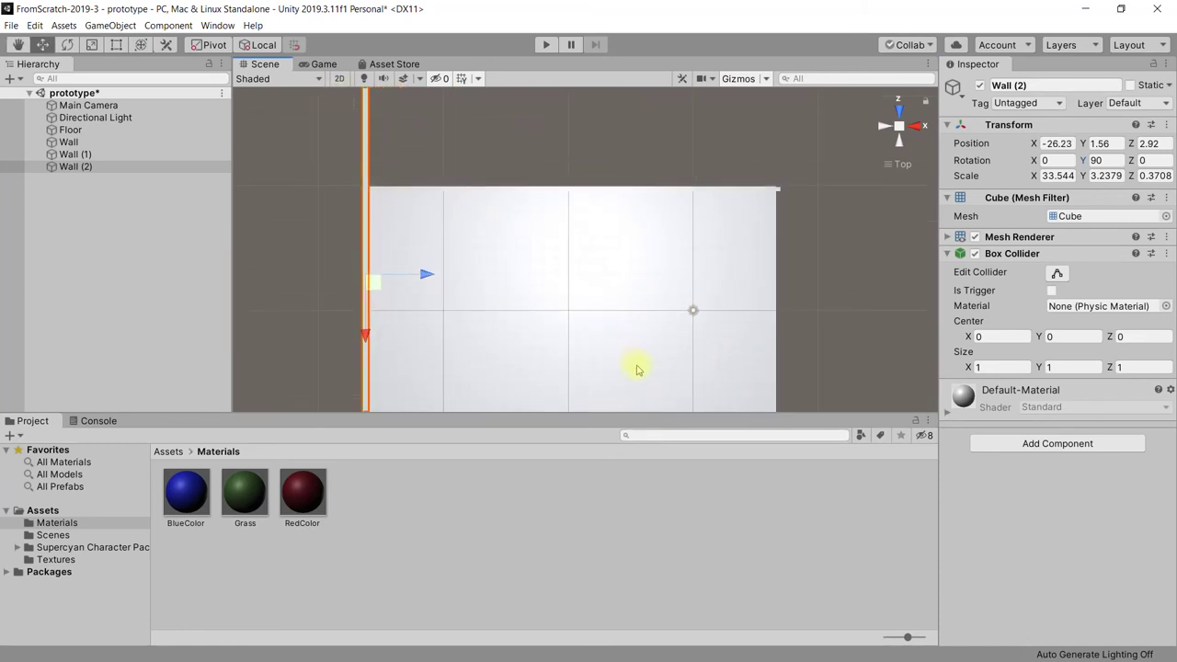
pyautogui.moveTo(638, 369); pyautogui.dragTo(649, 283, button='middle')
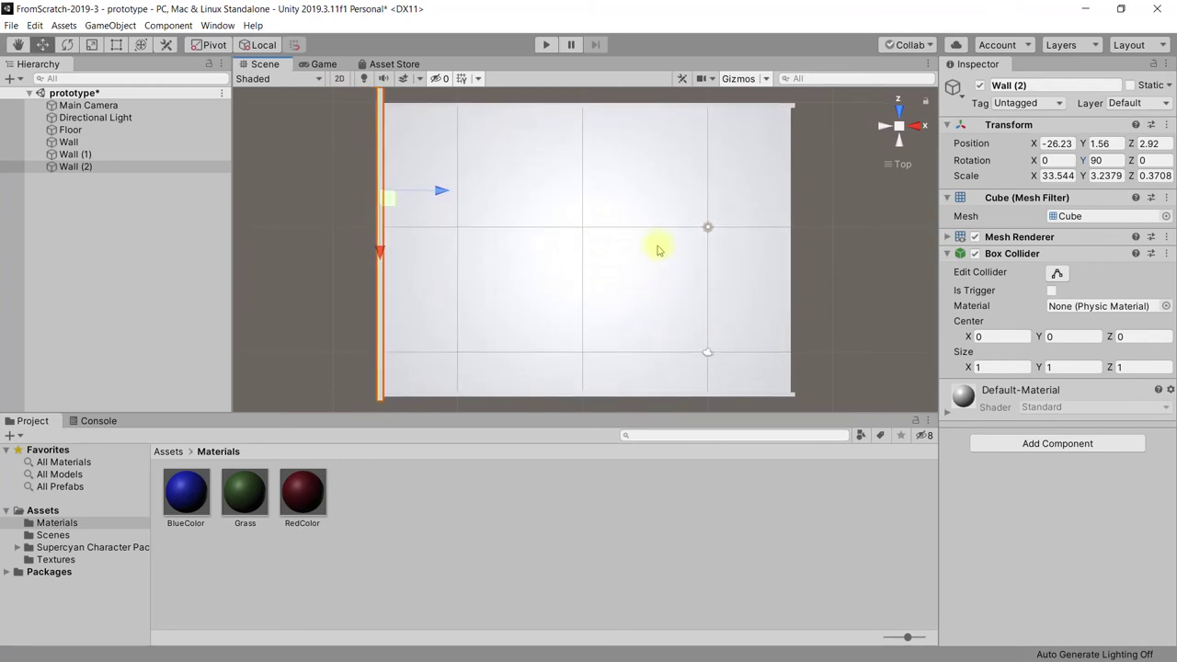
pyautogui.click(199, 171)
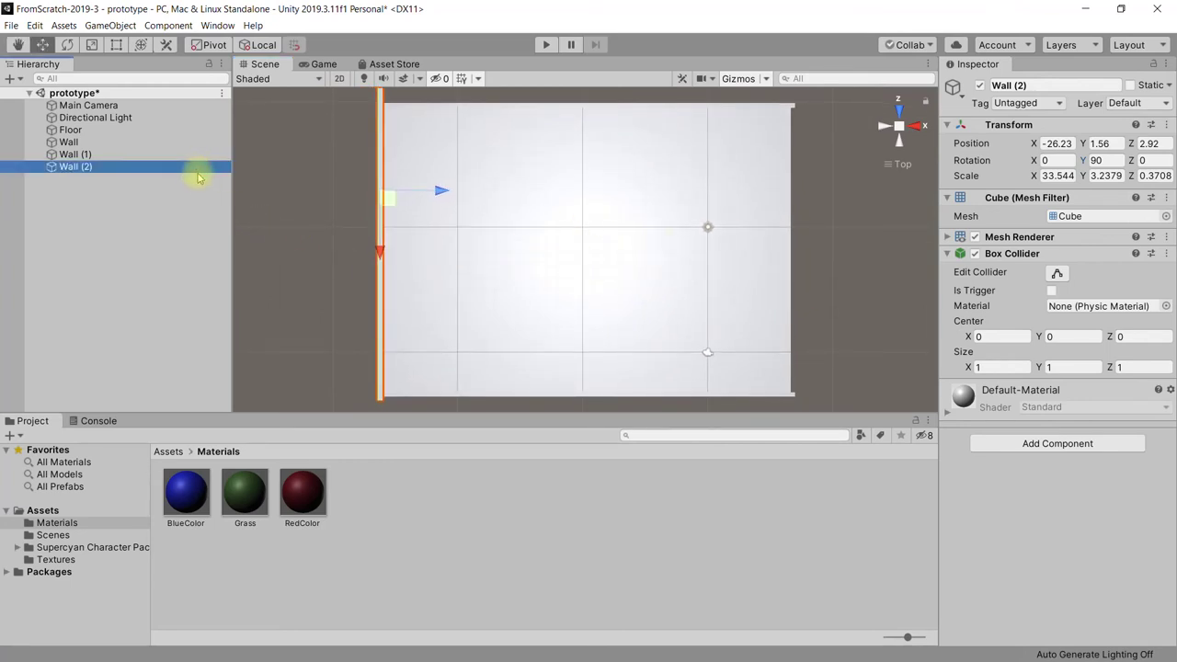
# - Copy Wall (2) as Wall (3), move it to the floor's right edge at X 6.69, and orbit low
pyautogui.hotkey('ctrl', 'd')
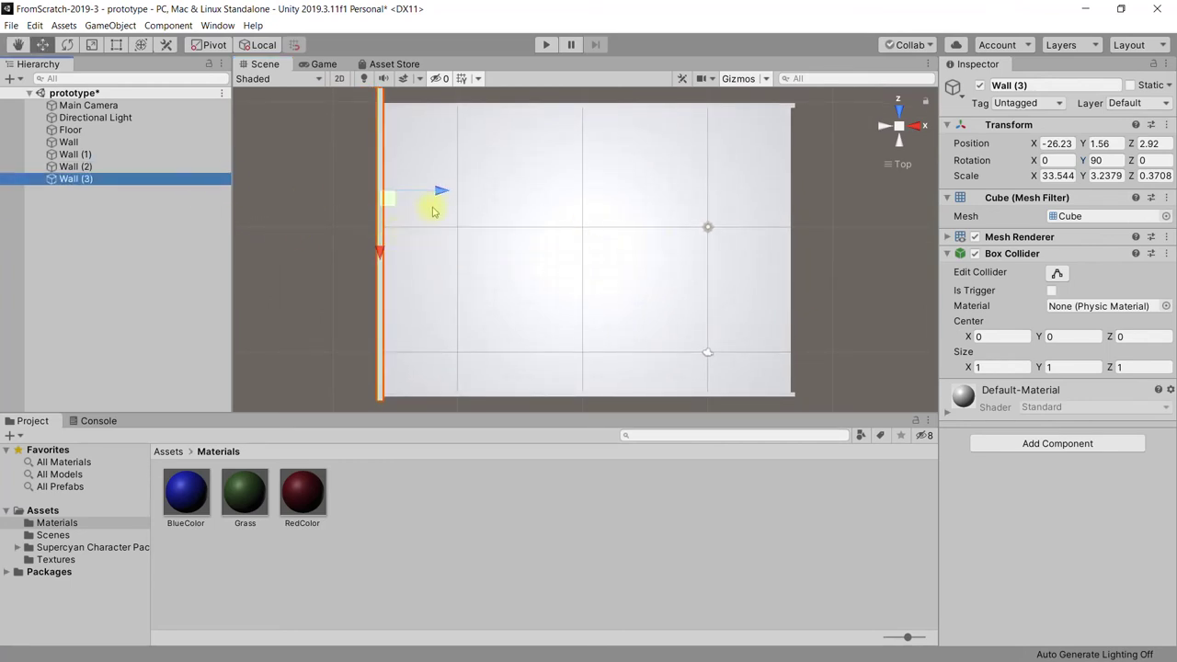
pyautogui.moveTo(445, 194); pyautogui.dragTo(856, 288)
pyautogui.moveTo(599, 331)
pyautogui.keyDown('alt'); pyautogui.mouseDown()
pyautogui.moveTo(693, 326)
pyautogui.moveTo(535, 257)
pyautogui.moveTo(630, 315)
pyautogui.mouseUp(); pyautogui.keyUp('alt')
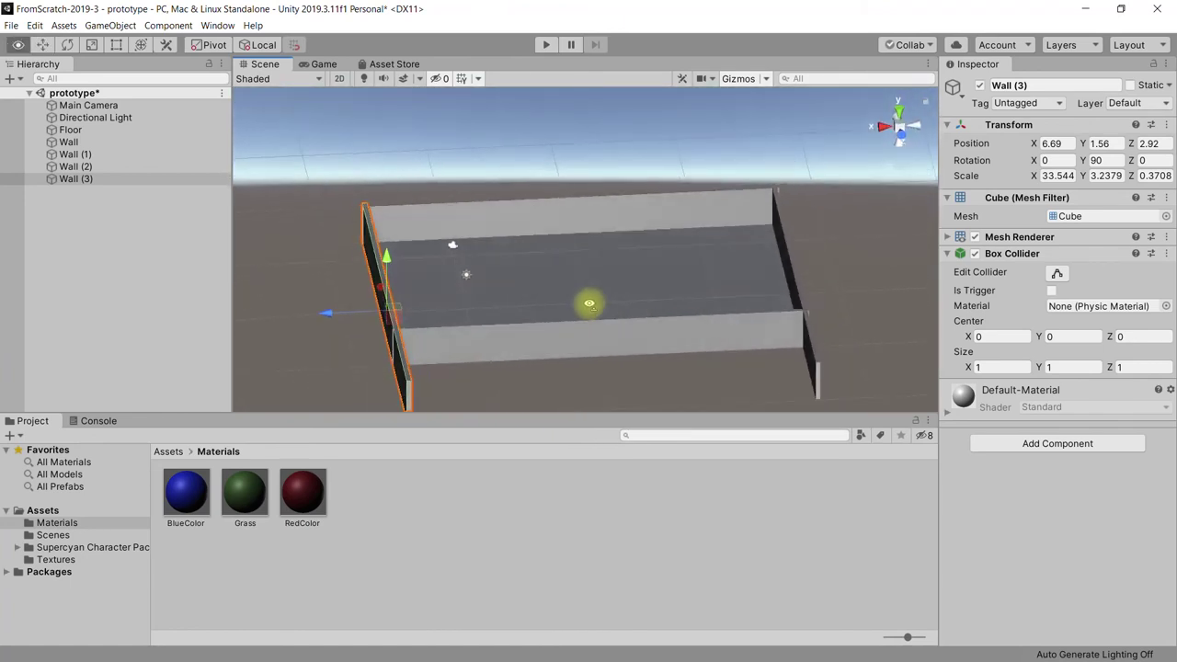
pyautogui.keyDown('alt'); pyautogui.moveTo(630, 314); pyautogui.dragTo(833, 210); pyautogui.keyUp('alt')
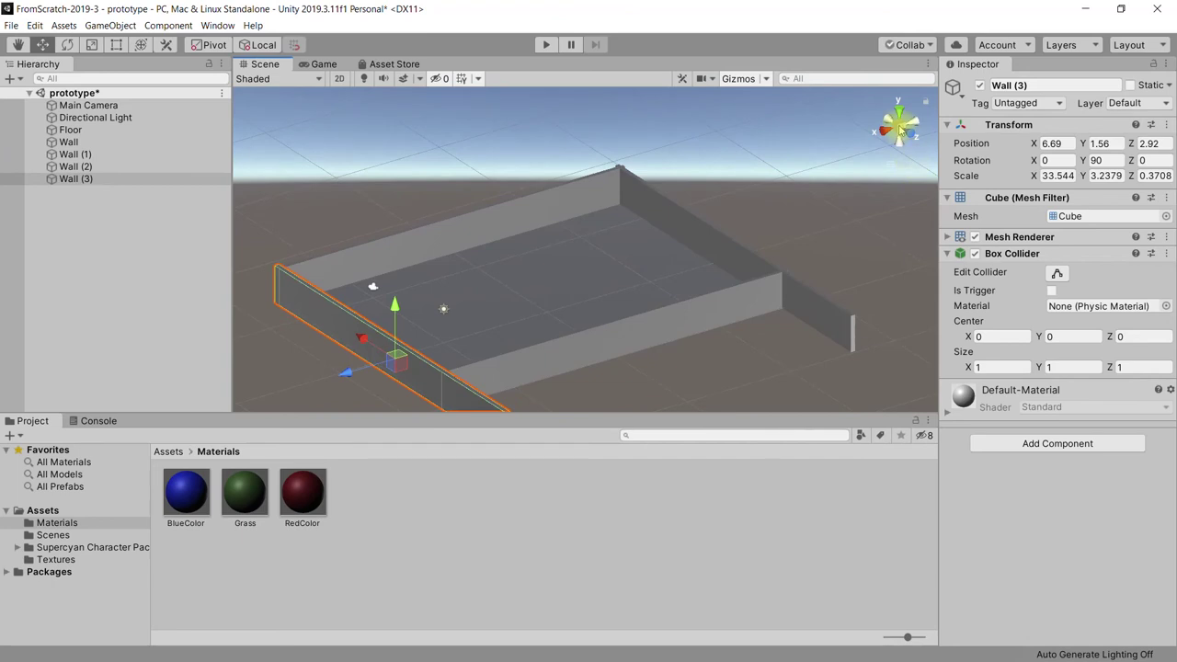
pyautogui.moveTo(896, 124)
pyautogui.keyDown('alt'); pyautogui.mouseDown()
pyautogui.moveTo(805, 299)
pyautogui.moveTo(609, 340)
pyautogui.mouseUp(); pyautogui.keyUp('alt')
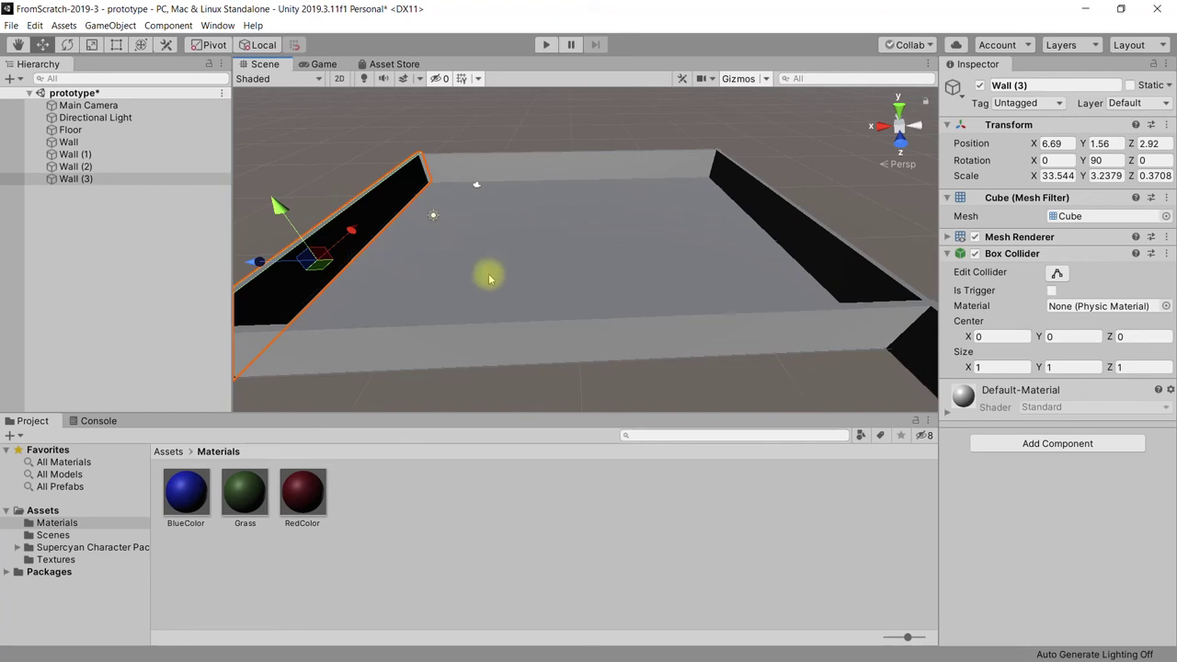
pyautogui.click(898, 119)
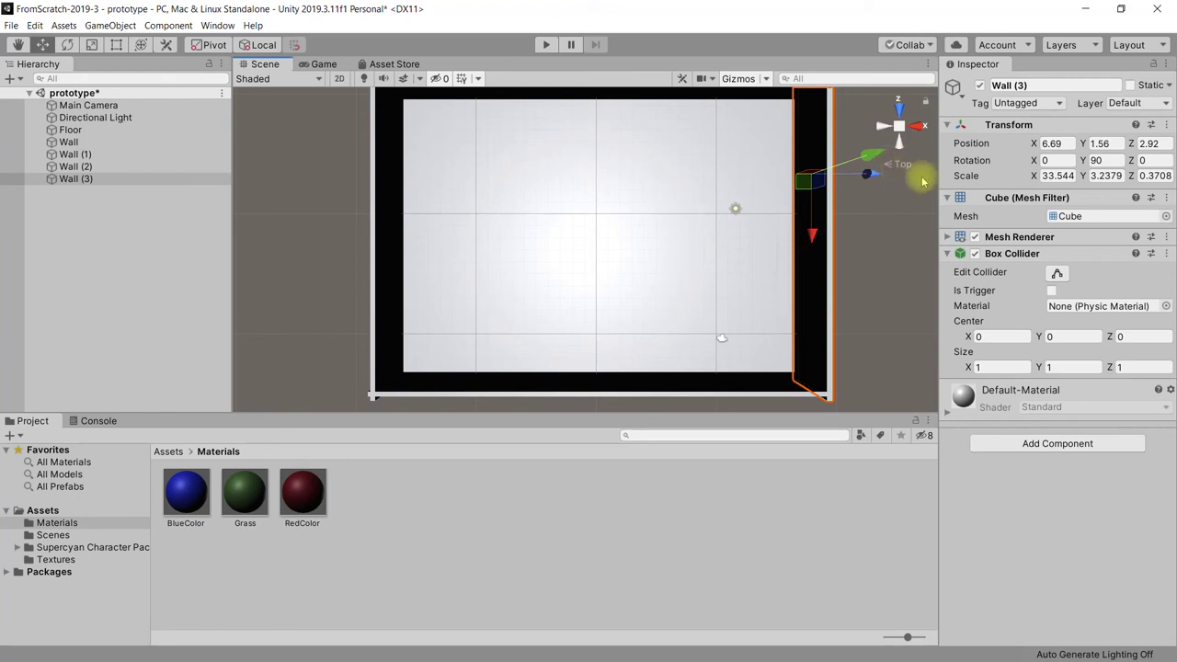
# - Toggle the top-down view between orthographic and perspective, then orbit to a tilted overhead view of the room
pyautogui.click(899, 131)
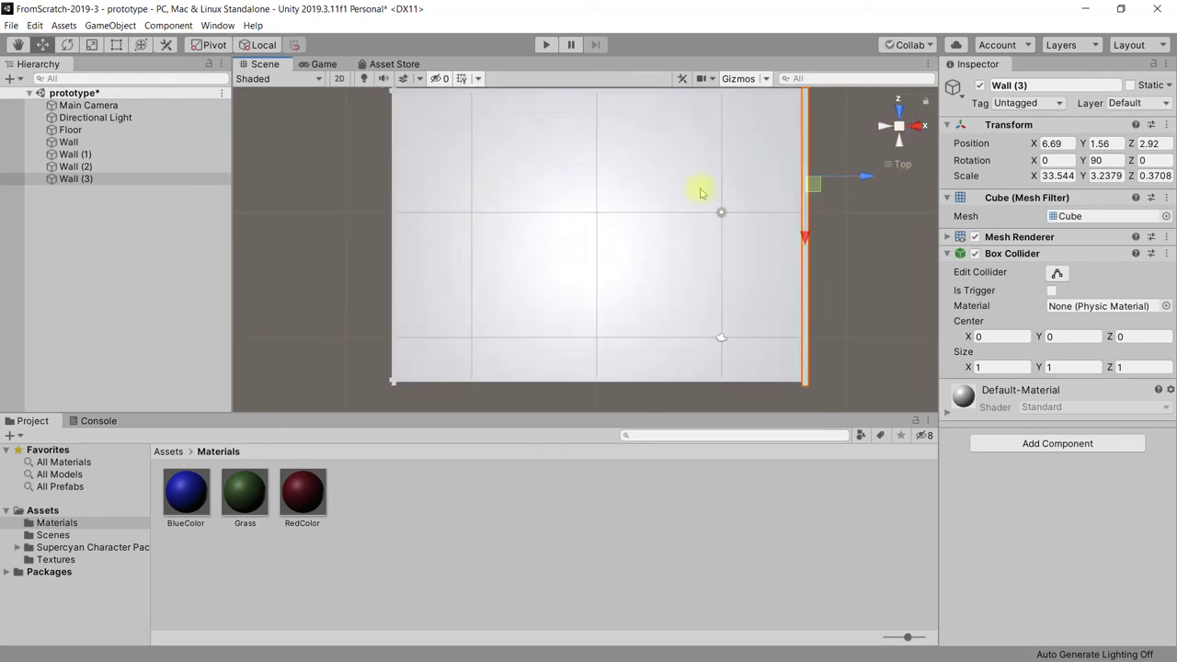
pyautogui.click(901, 126)
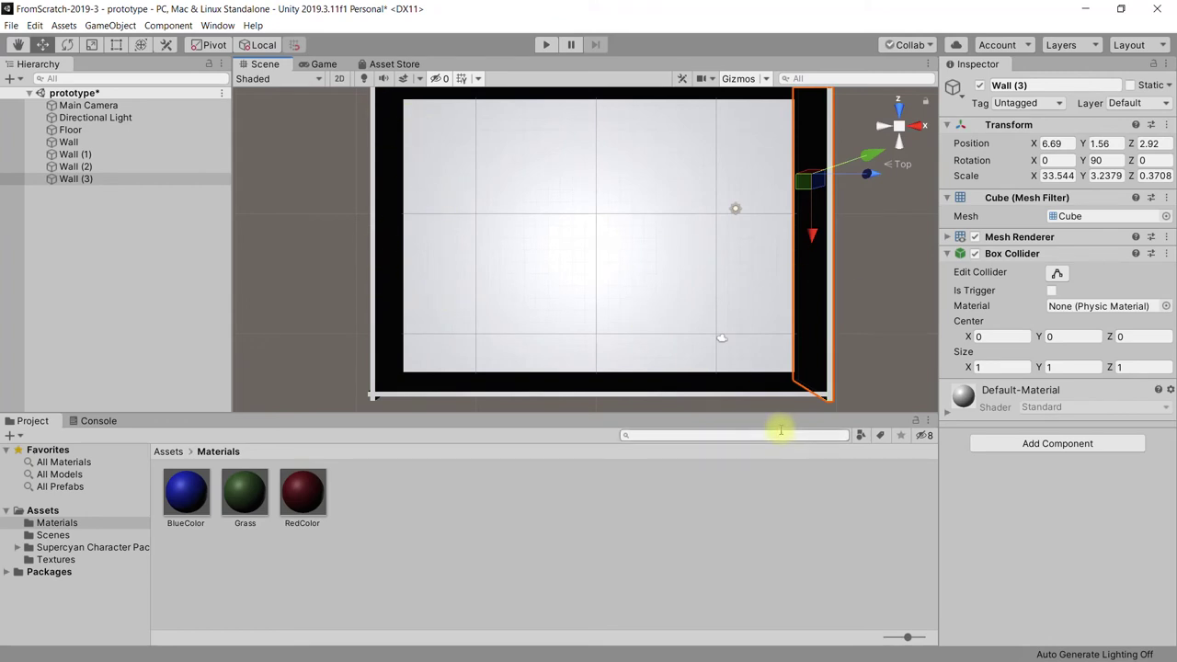
pyautogui.click(901, 129)
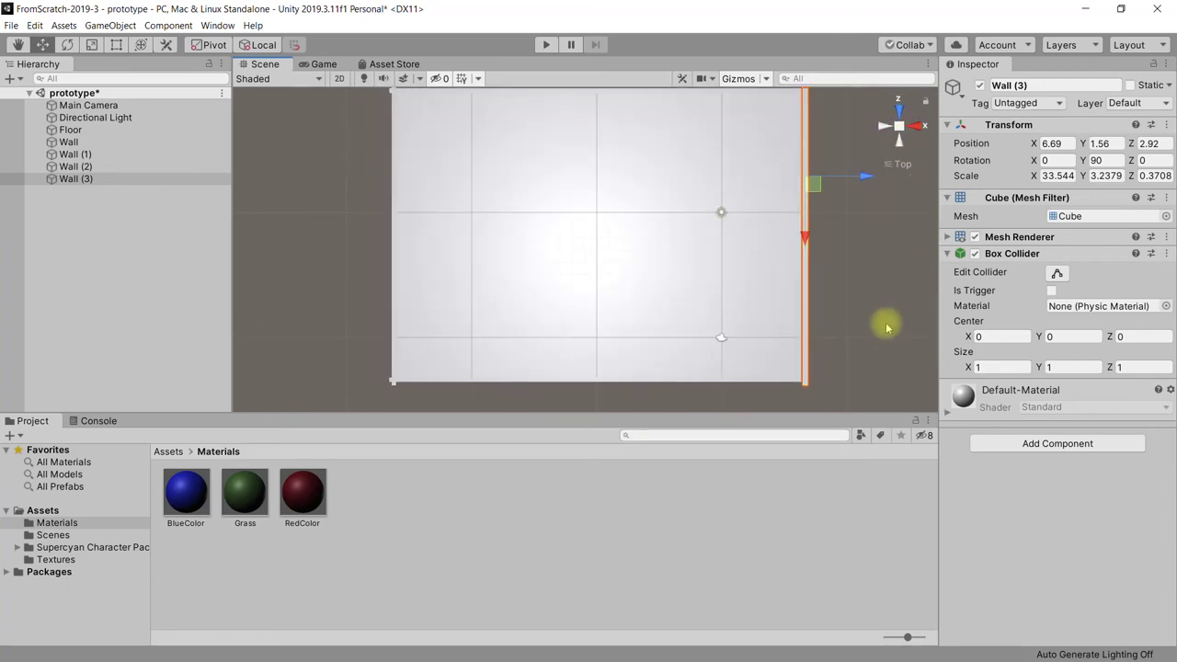
pyautogui.moveTo(845, 321)
pyautogui.keyDown('alt'); pyautogui.mouseDown()
pyautogui.moveTo(678, 250)
pyautogui.moveTo(657, 361)
pyautogui.moveTo(359, 286)
pyautogui.mouseUp(); pyautogui.keyUp('alt')
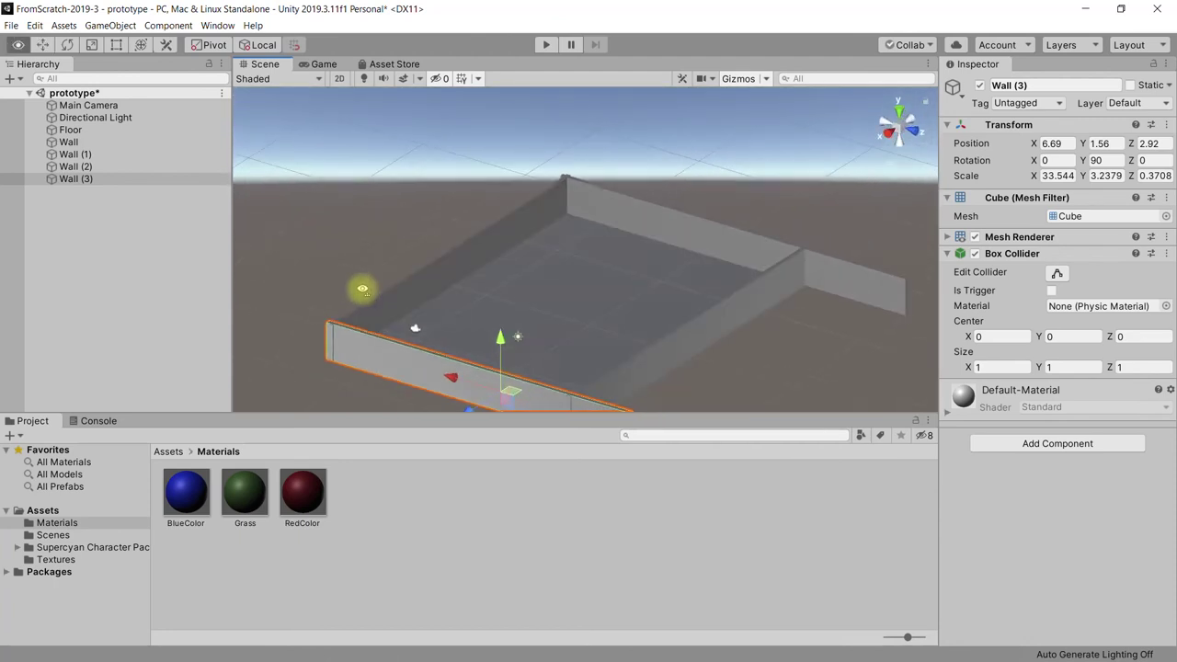
# - Orbit the view, click through Floor and the four walls in the Hierarchy, then clear the selection
pyautogui.keyDown('alt'); pyautogui.moveTo(783, 325); pyautogui.dragTo(451, 310); pyautogui.keyUp('alt')
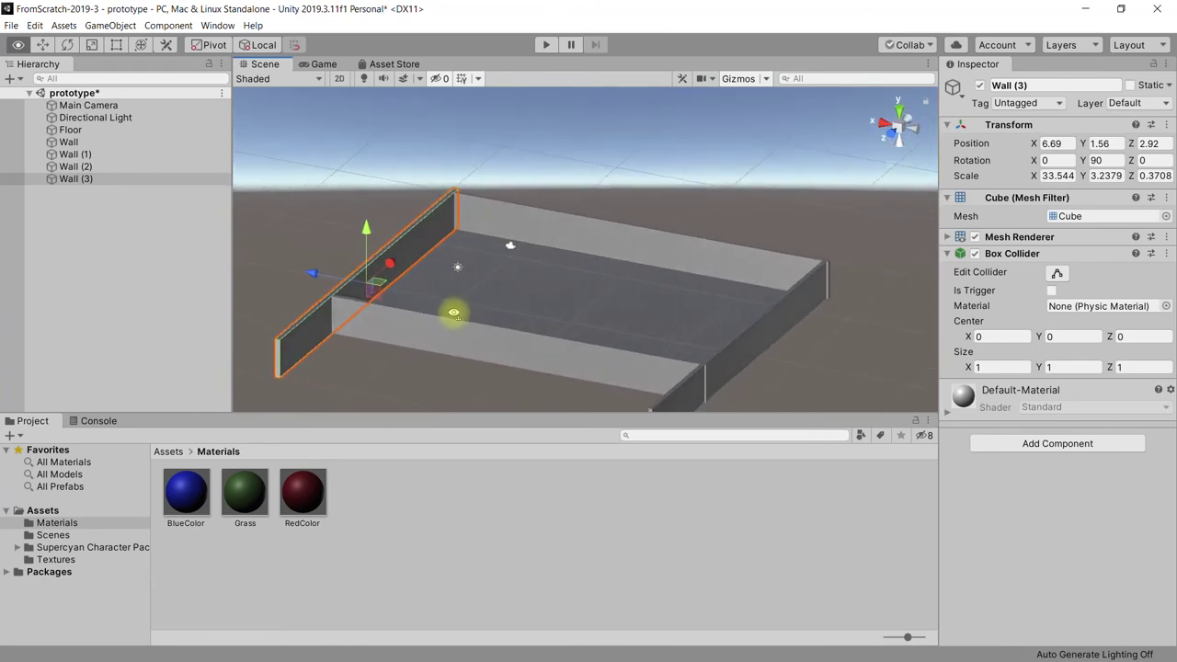
pyautogui.click(64, 129)
pyautogui.click(64, 143)
pyautogui.click(61, 154)
pyautogui.click(60, 166)
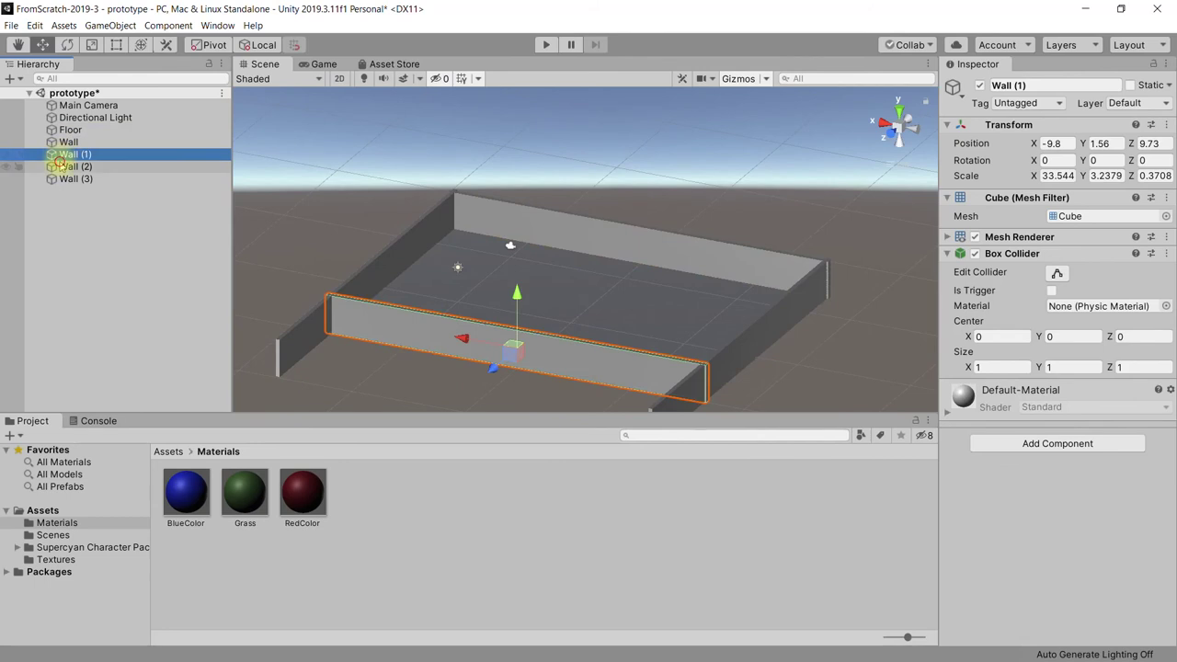
pyautogui.click(59, 178)
pyautogui.click(60, 154)
pyautogui.click(64, 143)
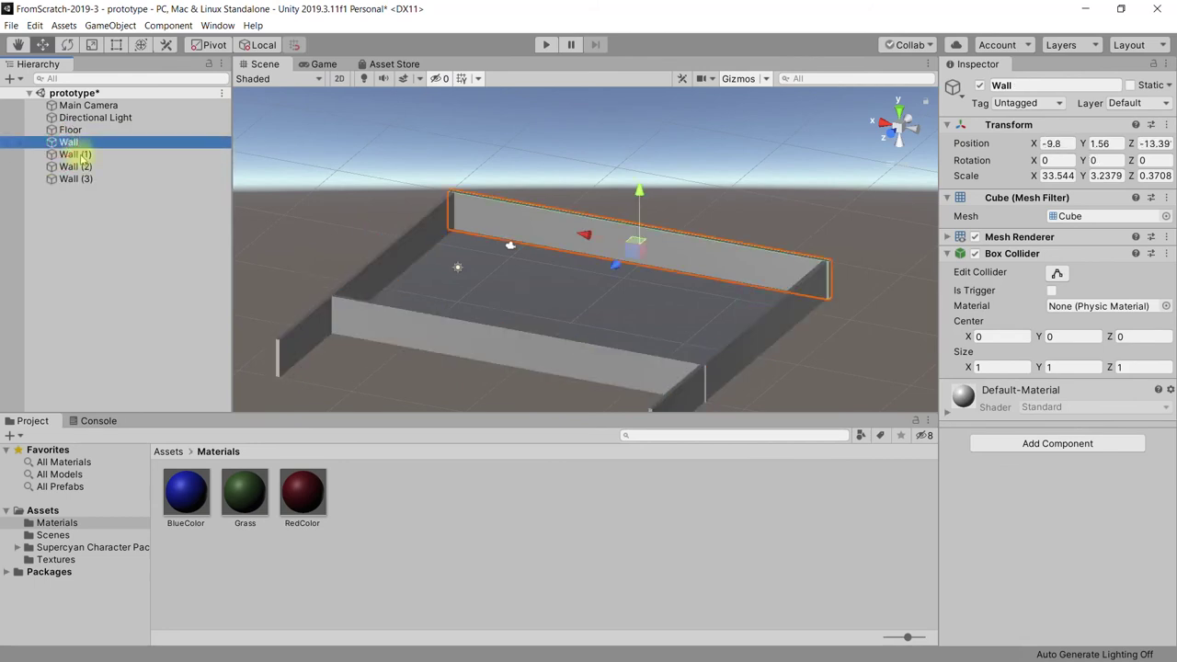
pyautogui.rightClick(86, 224)
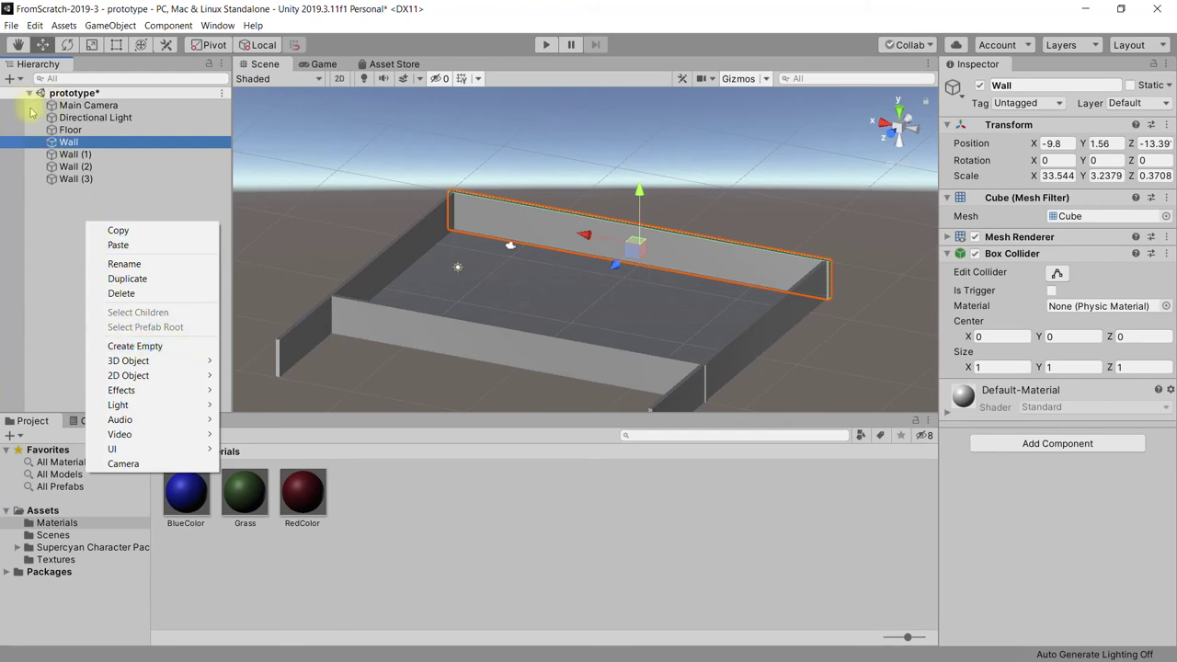
pyautogui.click(13, 79)
# - Create an empty GameObject via GameObject > Create Empty and name it Walls
pyautogui.click(21, 82)
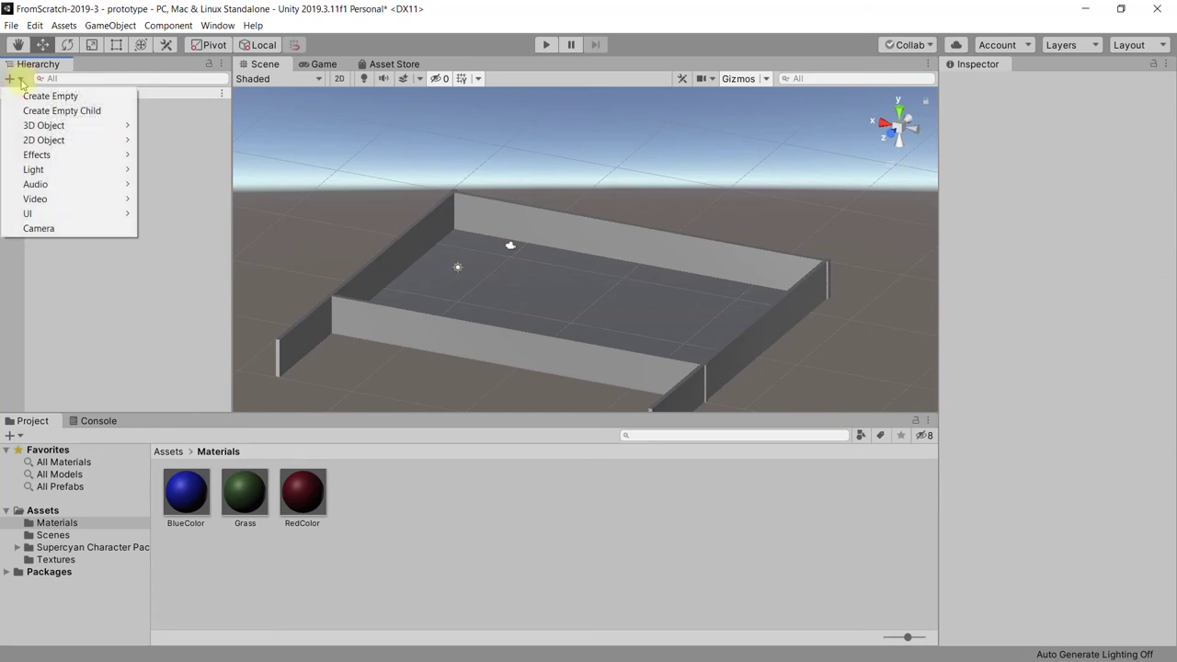
pyautogui.click(103, 25)
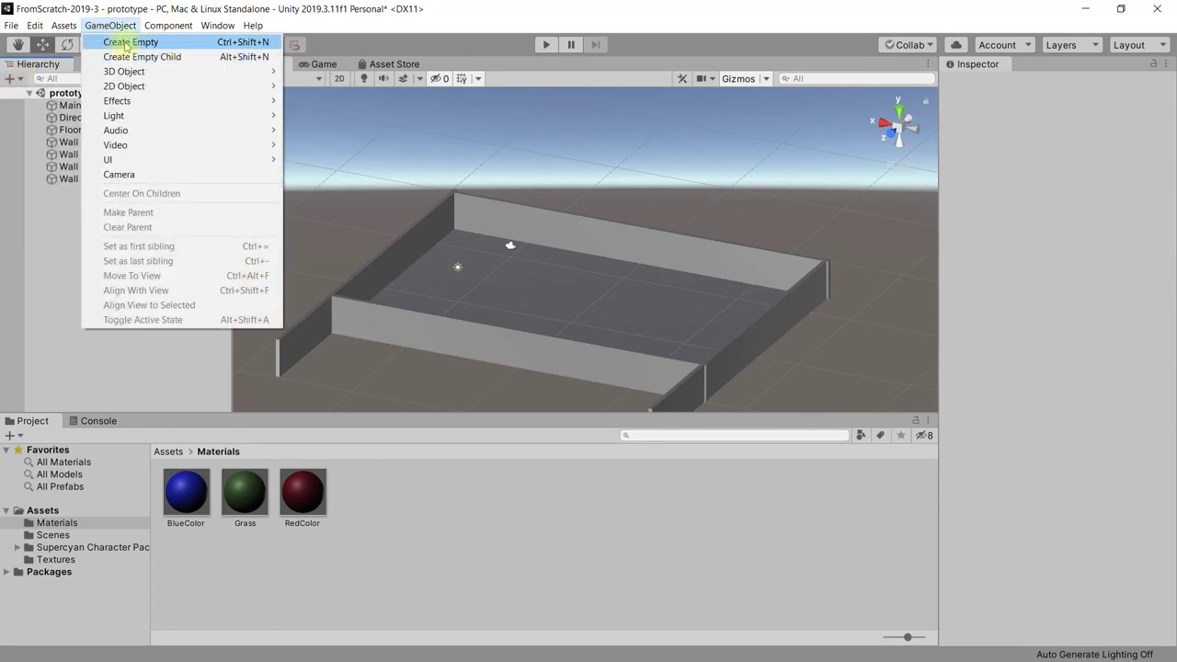
pyautogui.click(117, 42)
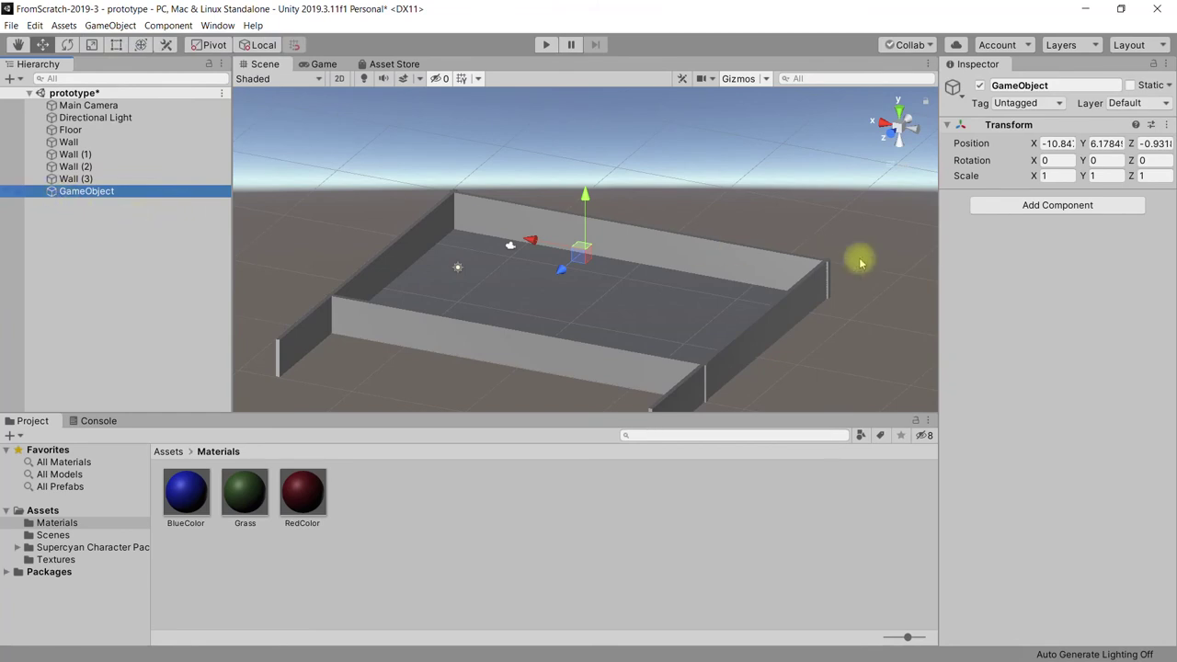
pyautogui.click(1065, 84)
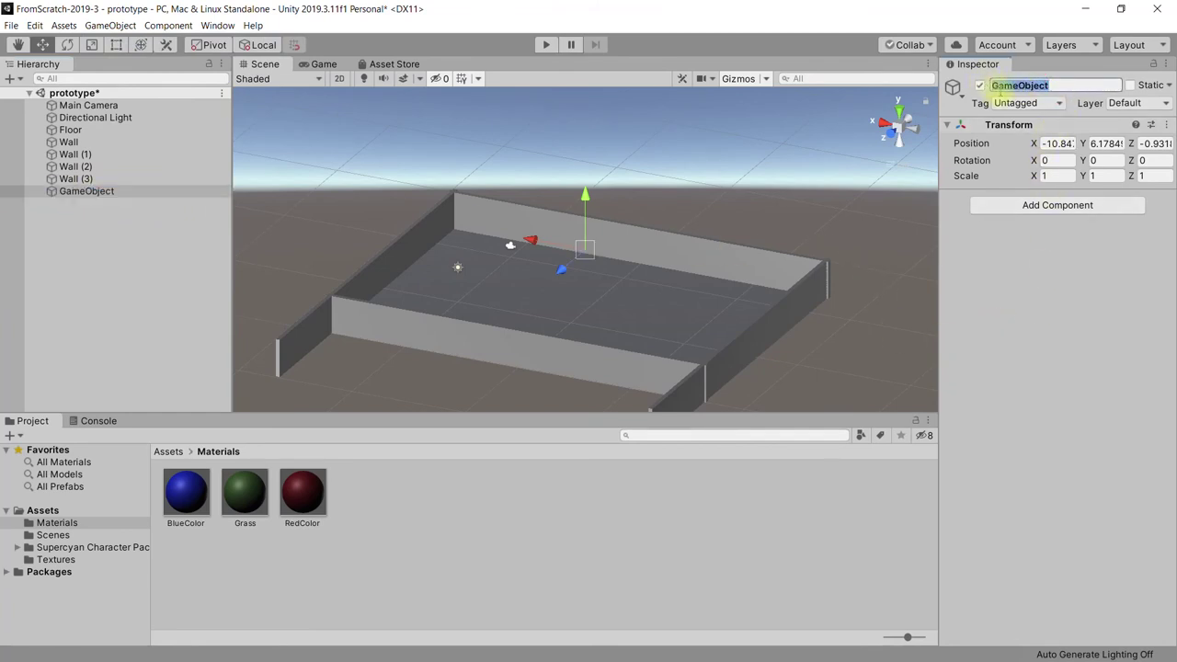
pyautogui.write('Walls')
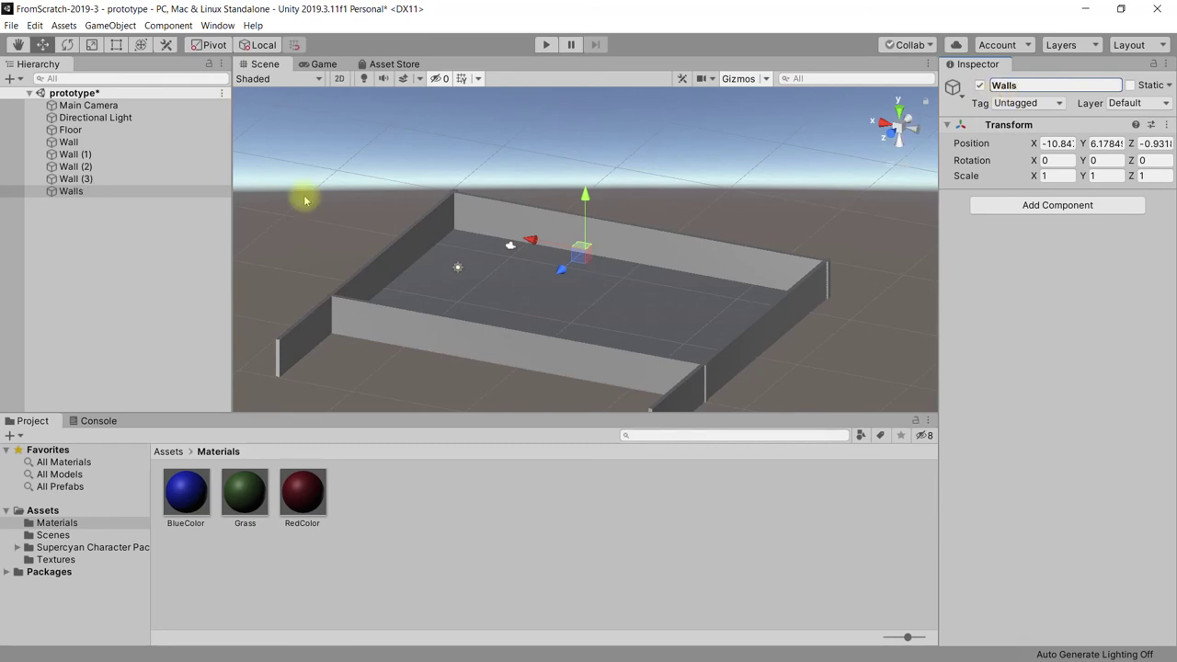
pyautogui.click(91, 142)
pyautogui.click(90, 154)
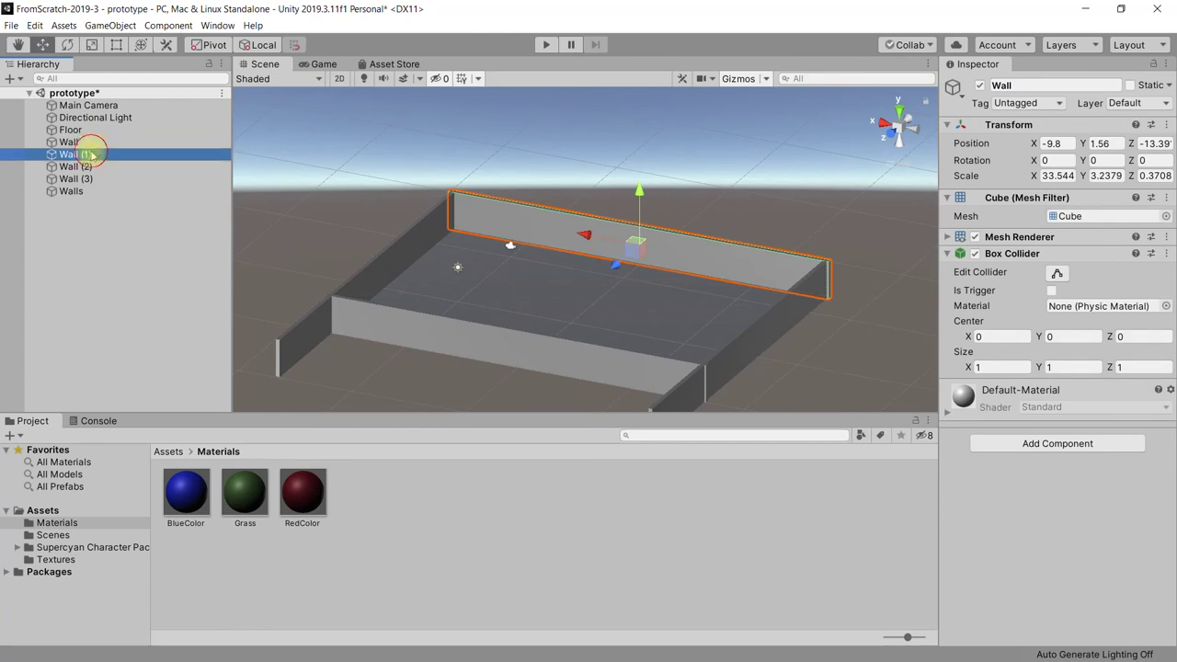
# - Select Wall through Wall (3) together and drag them onto the Walls object as its children
pyautogui.click(82, 142)
pyautogui.click(84, 155)
pyautogui.click(88, 166)
pyautogui.click(97, 179)
pyautogui.click(90, 167)
pyautogui.click(81, 155)
pyautogui.click(74, 142)
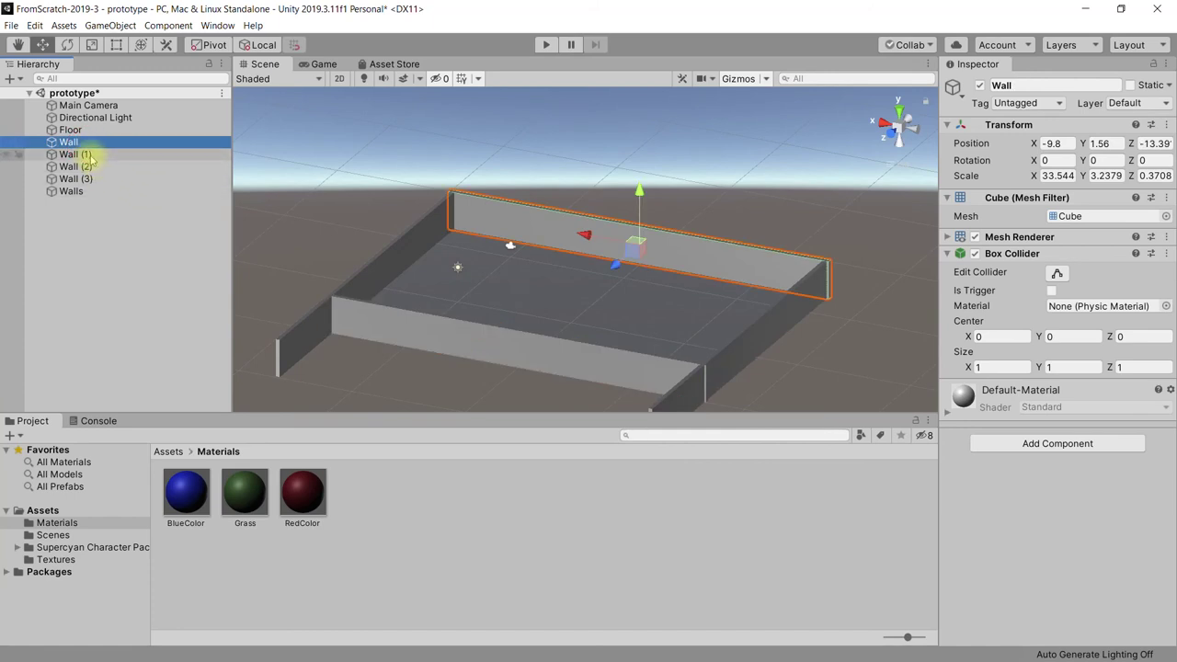
pyautogui.keyDown('ctrl'); pyautogui.click(92, 154); pyautogui.keyUp('ctrl')
pyautogui.keyDown('ctrl'); pyautogui.click(92, 167); pyautogui.keyUp('ctrl')
pyautogui.keyDown('ctrl'); pyautogui.click(92, 178); pyautogui.keyUp('ctrl')
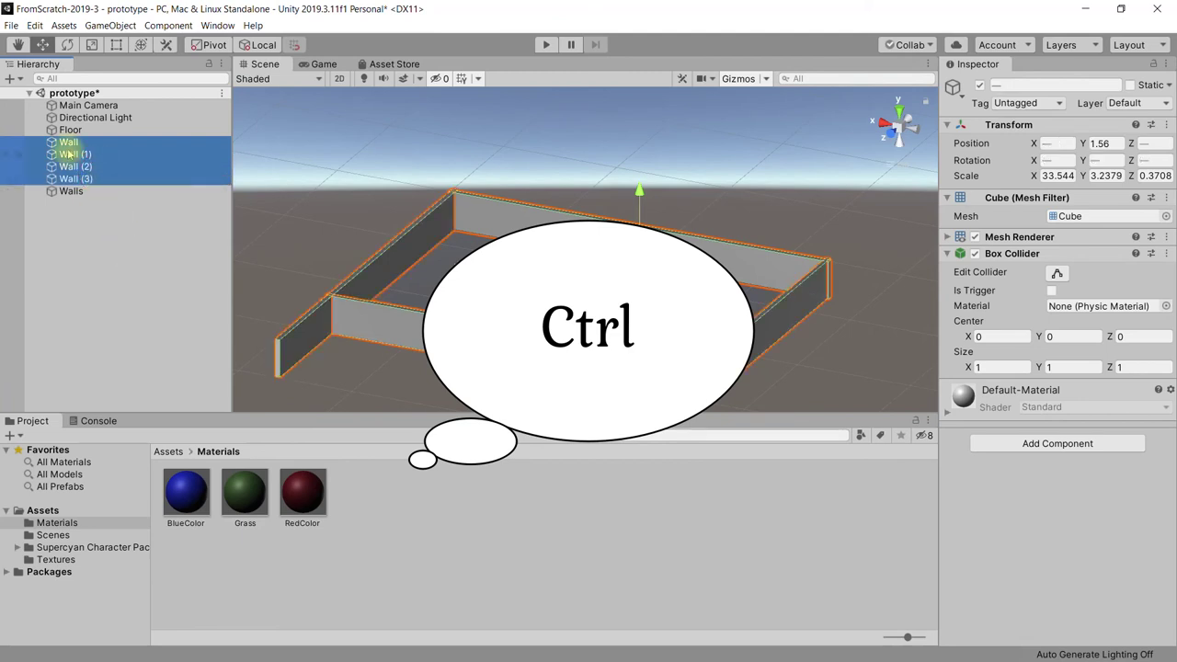
pyautogui.click(69, 143)
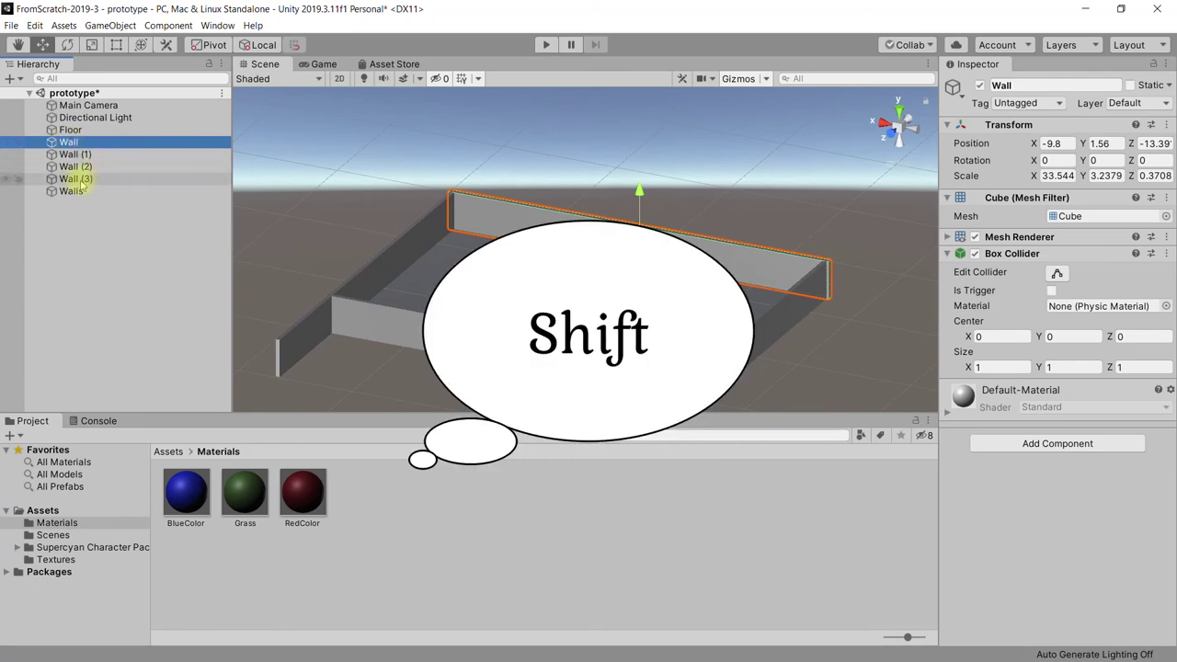
pyautogui.keyDown('shift'); pyautogui.click(66, 180); pyautogui.keyUp('shift')
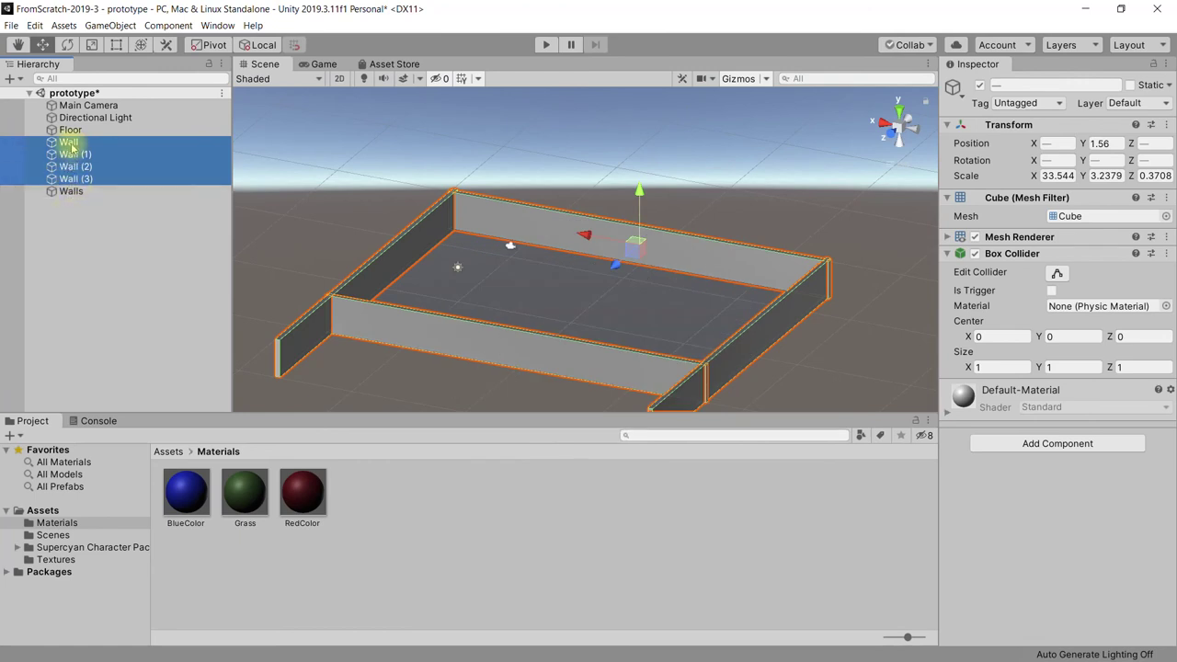
pyautogui.moveTo(72, 184); pyautogui.dragTo(69, 197)
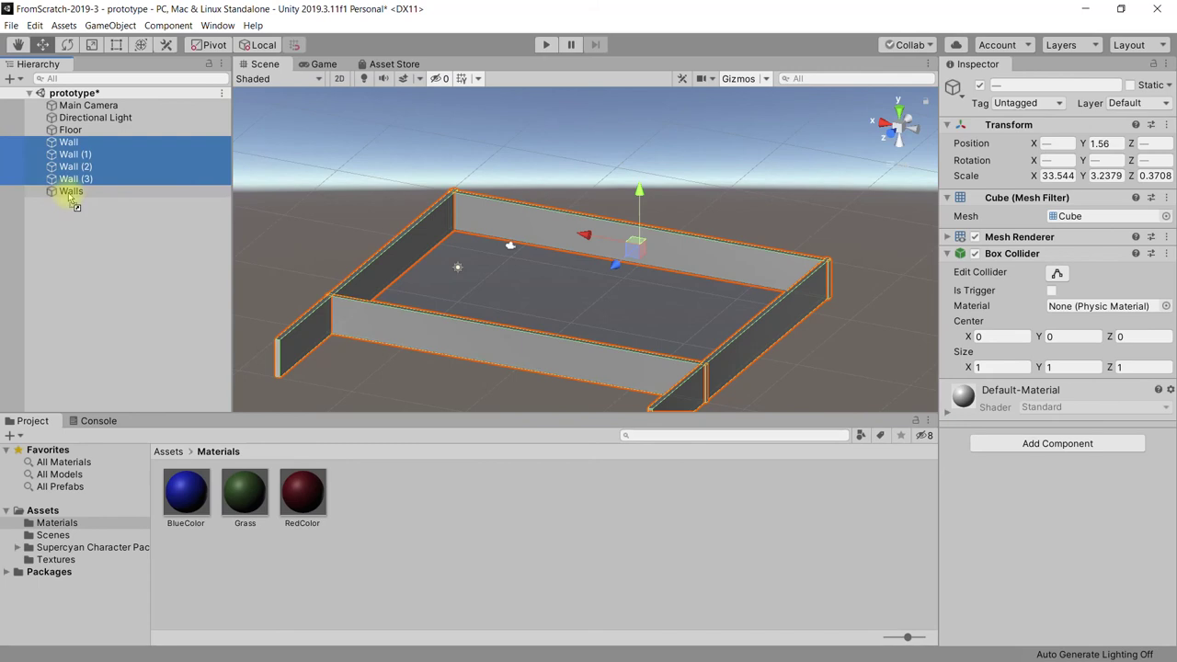
pyautogui.moveTo(75, 197); pyautogui.dragTo(67, 195)
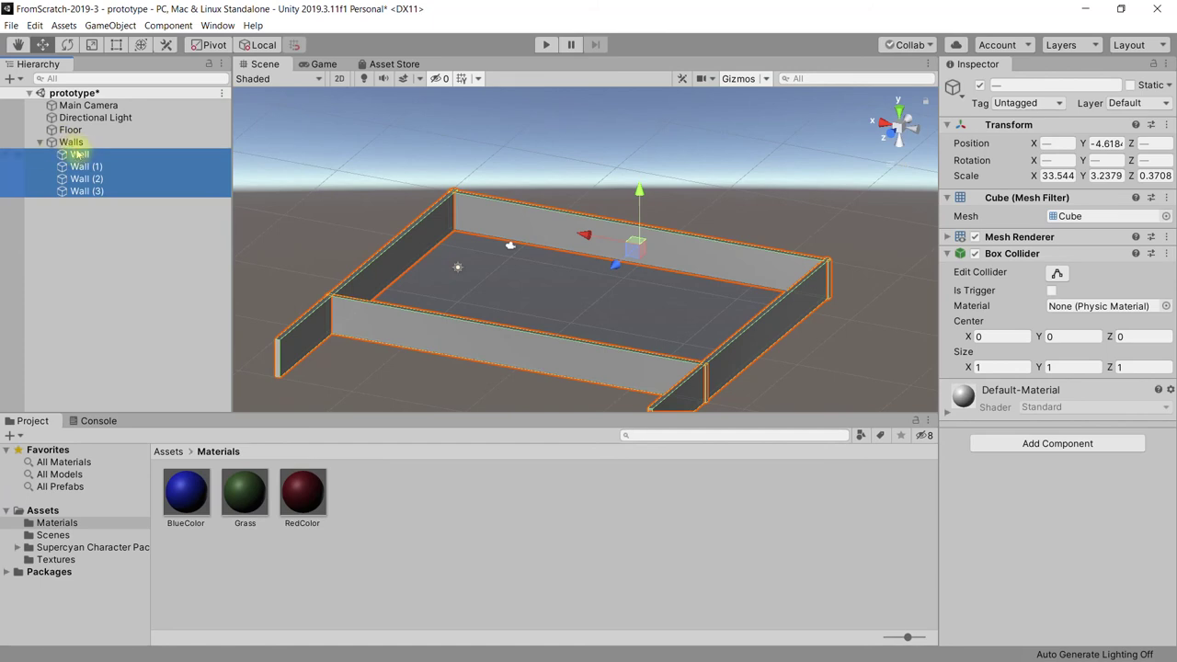
# - Select the Walls parent and toggle its foldout to hide and show the nested walls
pyautogui.click(69, 142)
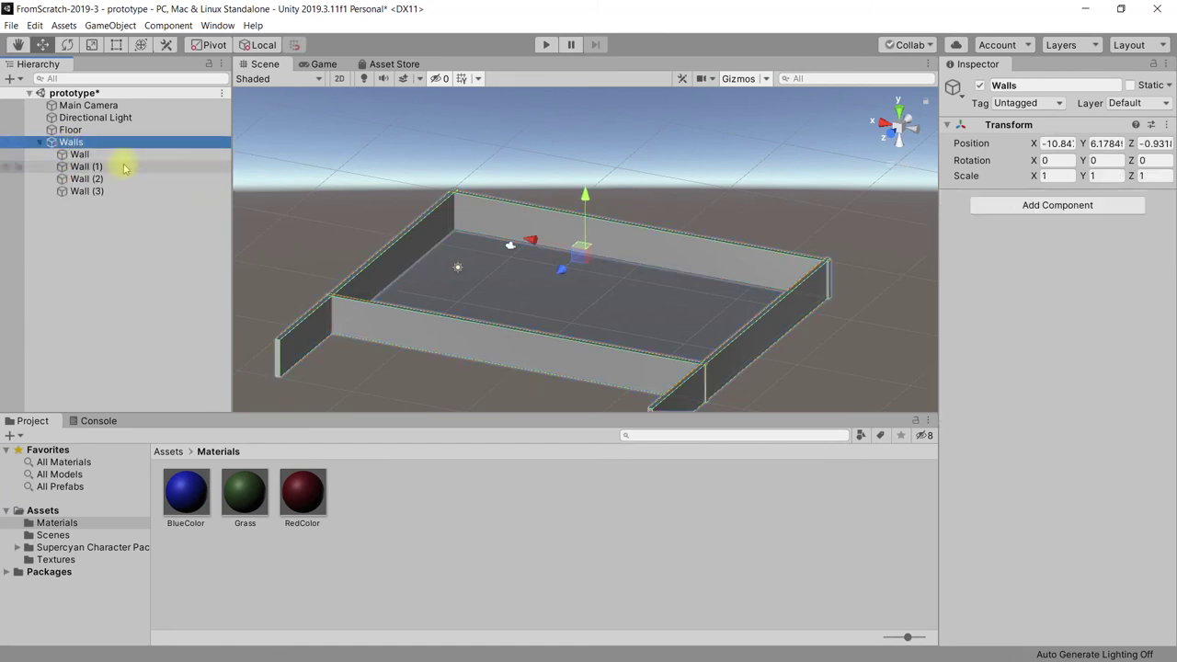
pyautogui.keyDown('shift'); pyautogui.click(86, 190); pyautogui.keyUp('shift')
pyautogui.click(62, 142)
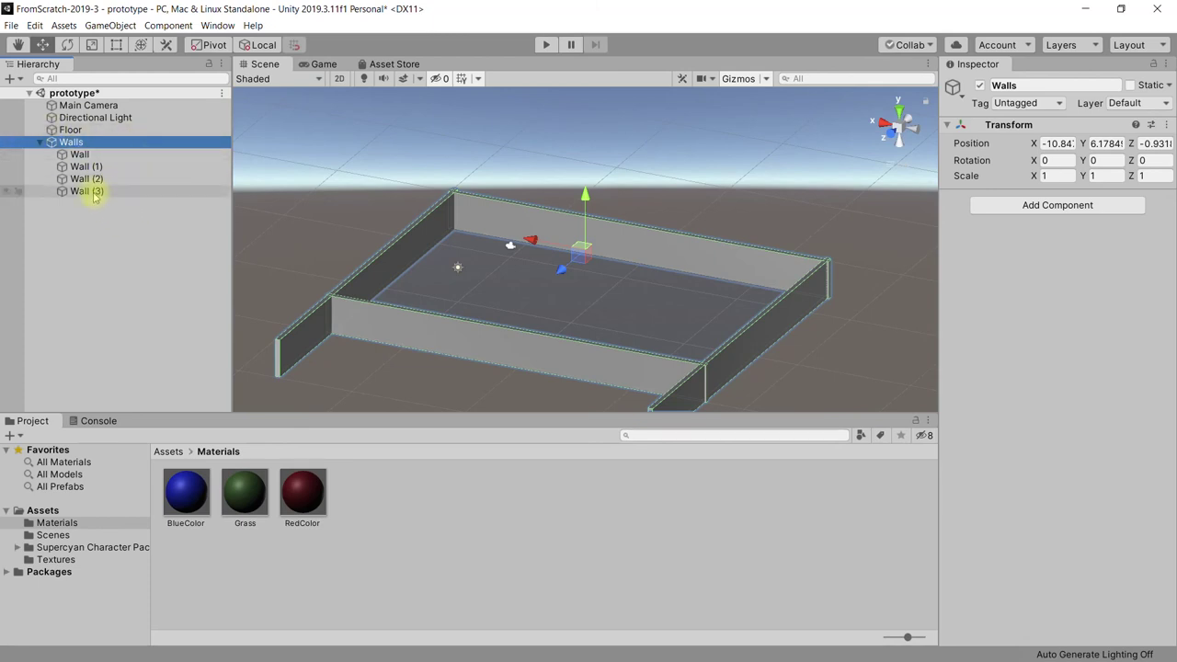
pyautogui.click(39, 142)
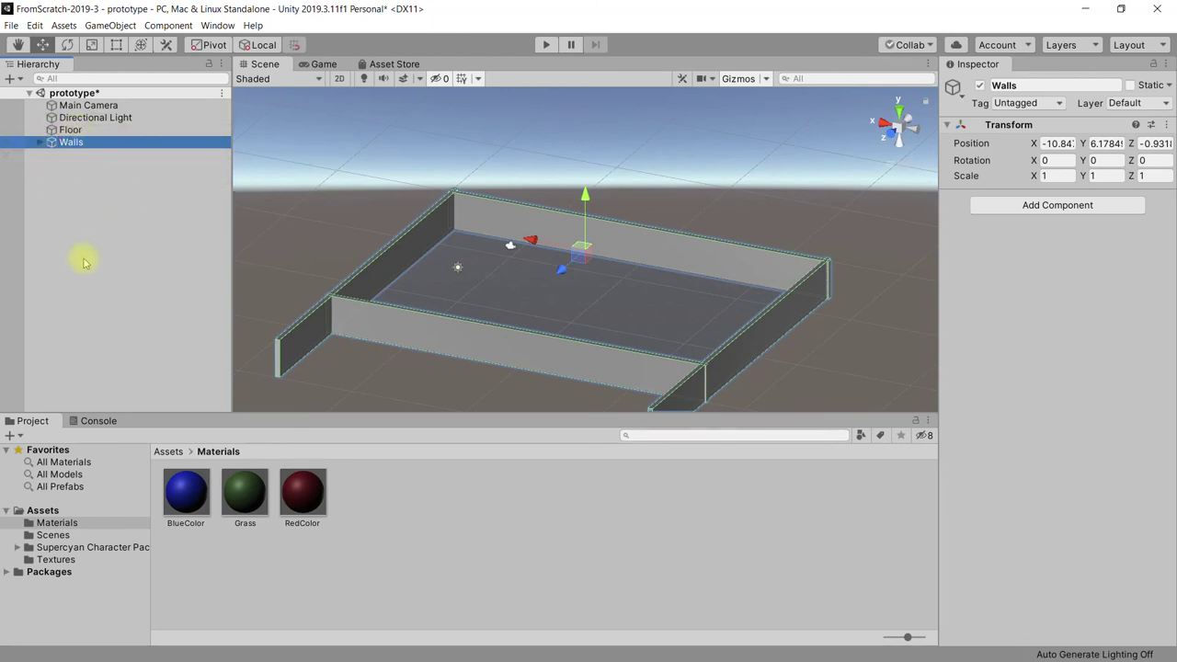
pyautogui.click(38, 143)
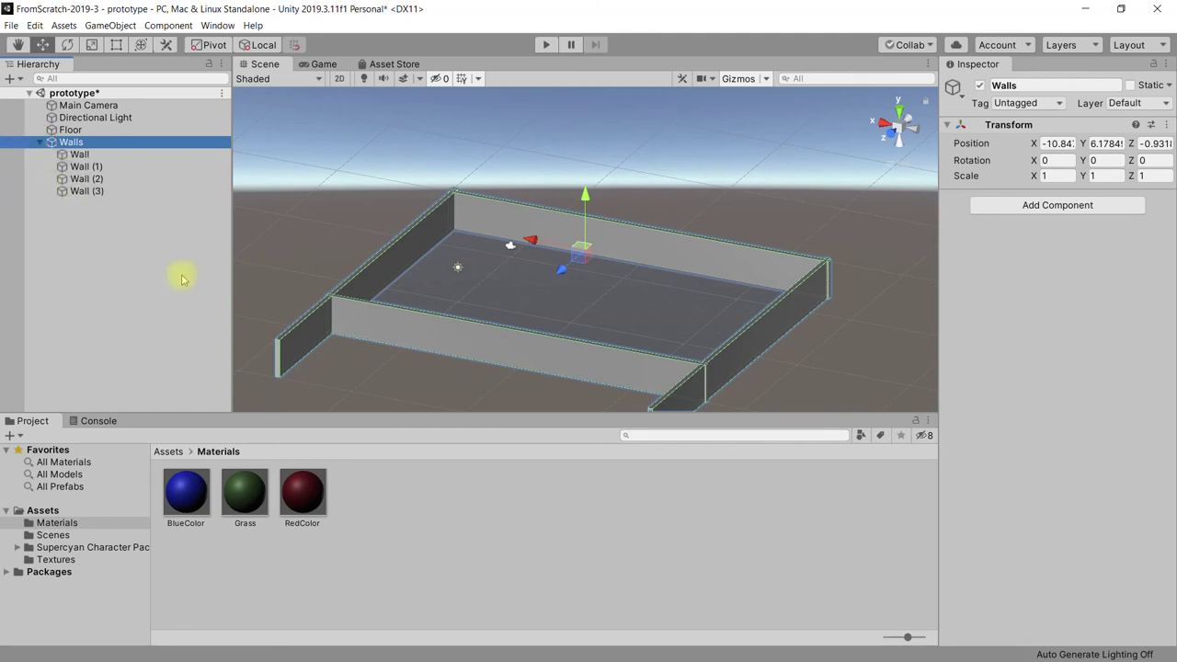
pyautogui.click(39, 142)
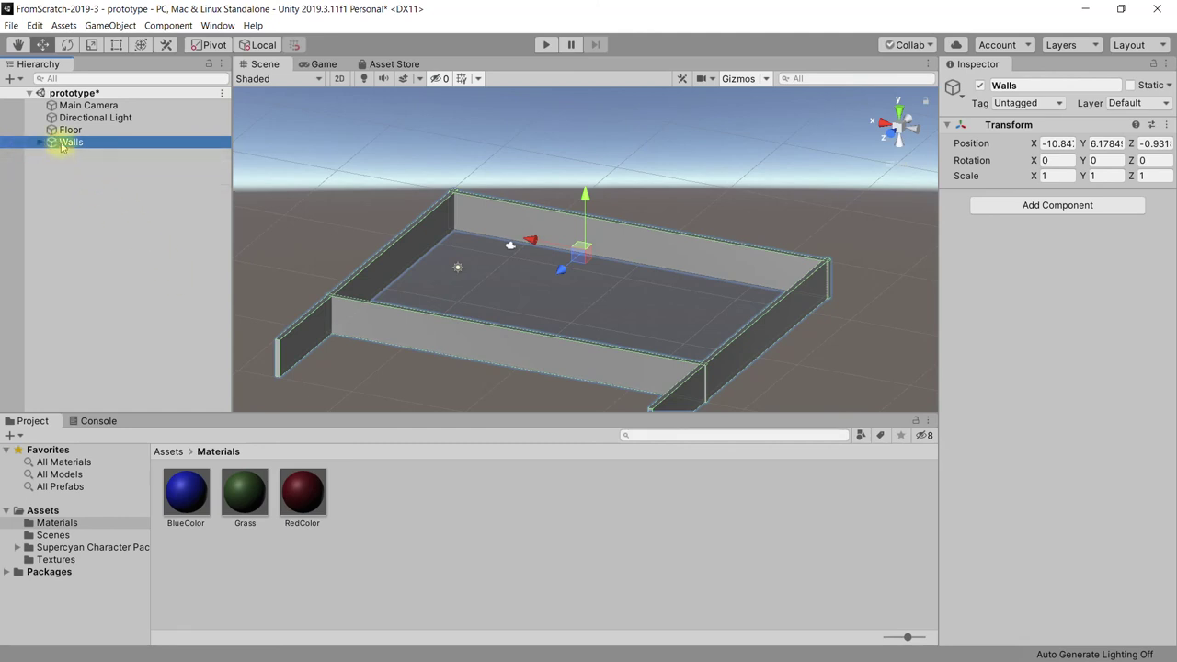
pyautogui.click(39, 142)
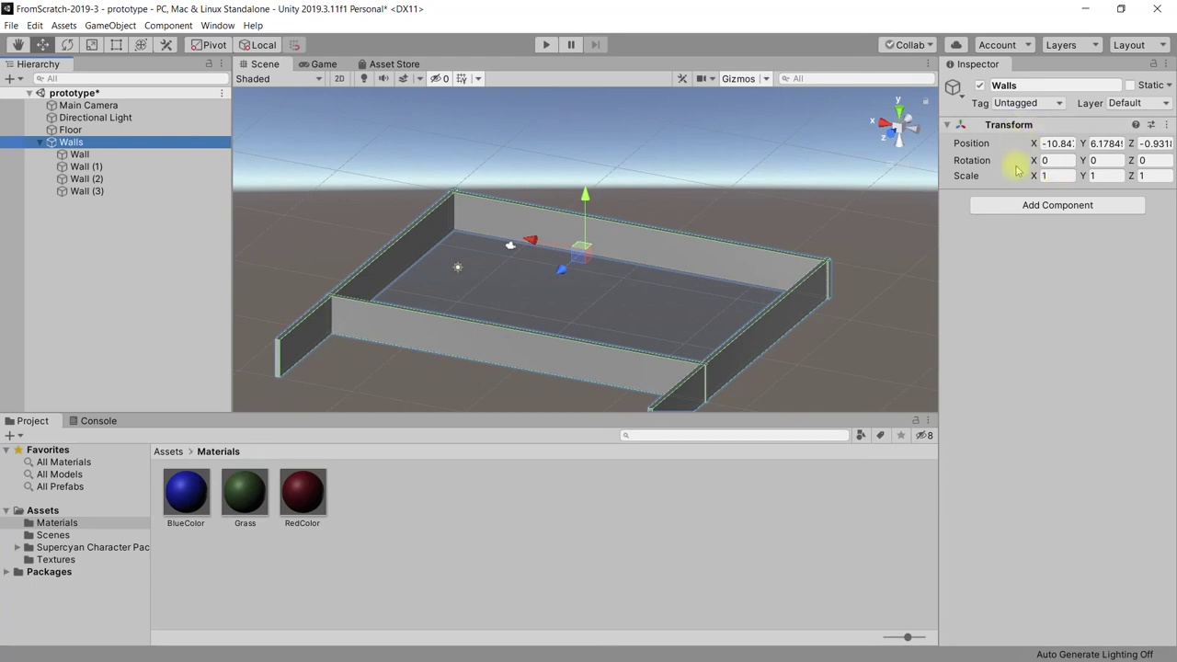
# - Inspect individual walls, collapse the Walls group, and drag it along its Z axis
pyautogui.click(84, 166)
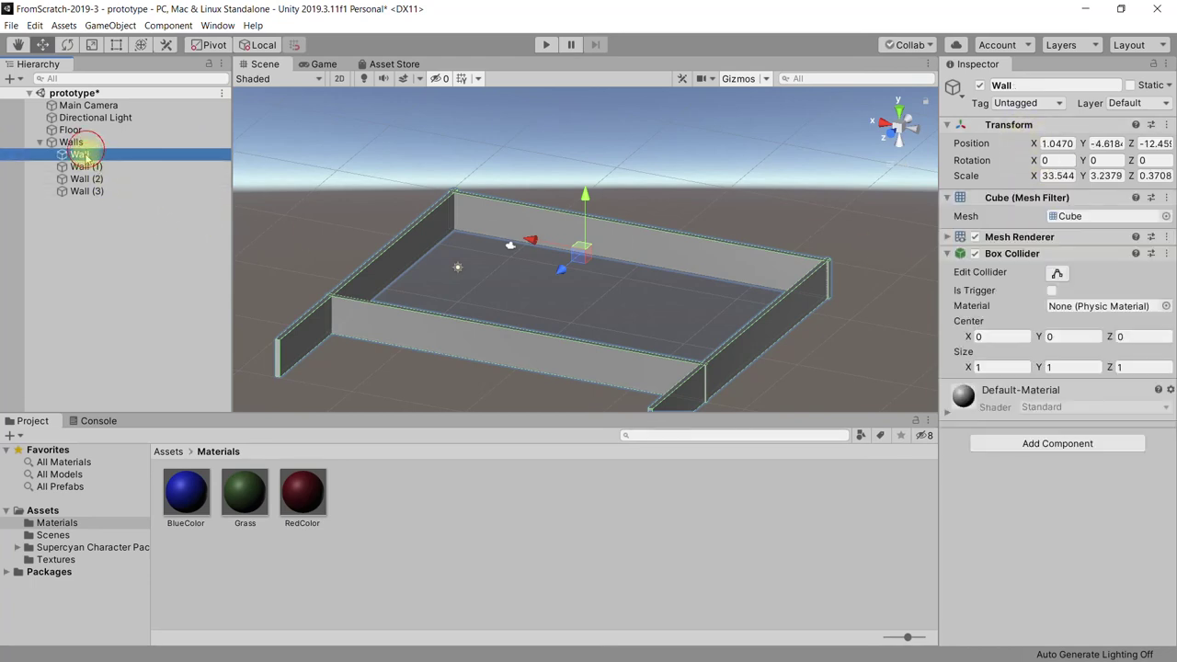
pyautogui.click(86, 179)
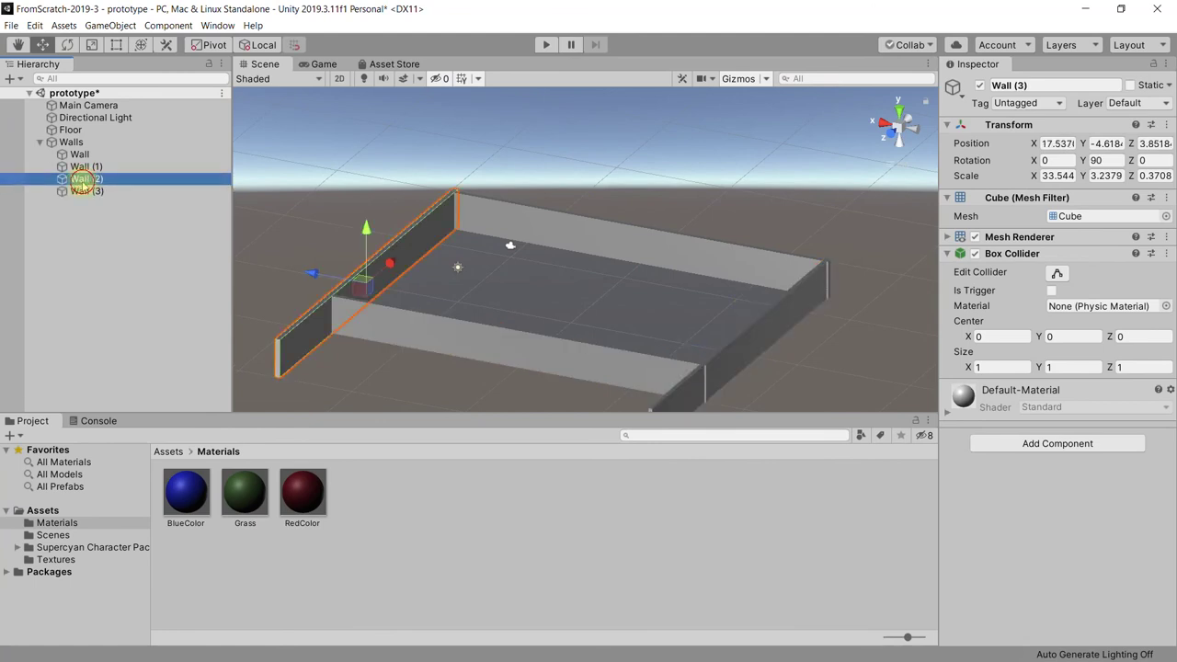
pyautogui.click(82, 166)
pyautogui.click(40, 145)
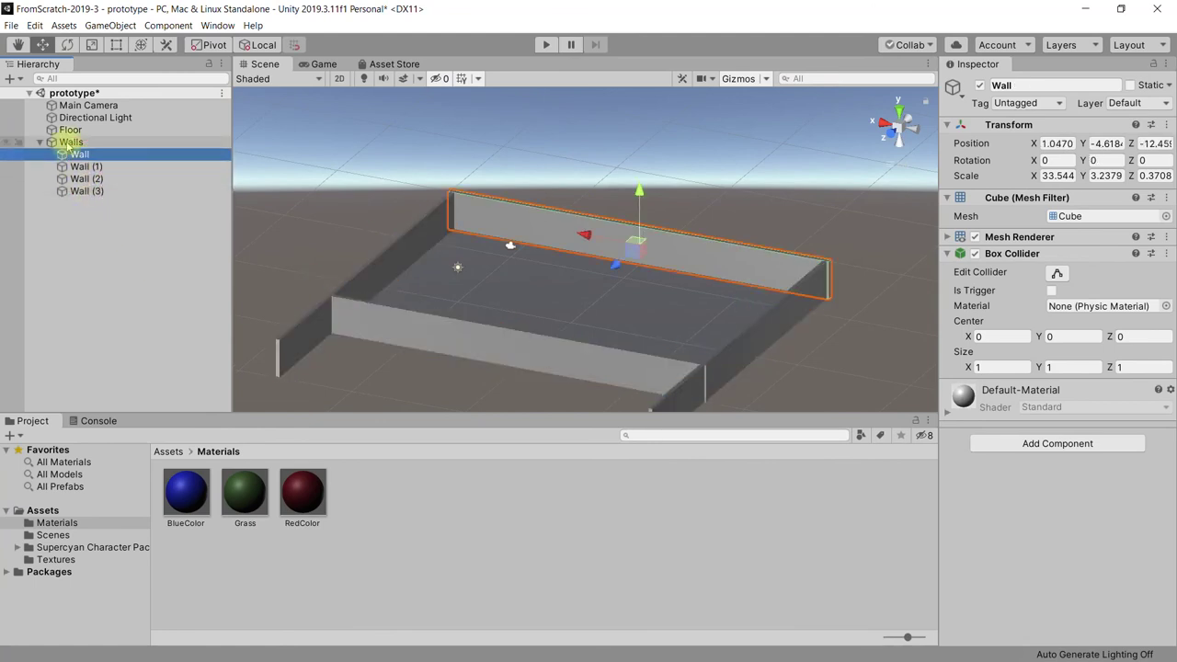
pyautogui.click(40, 144)
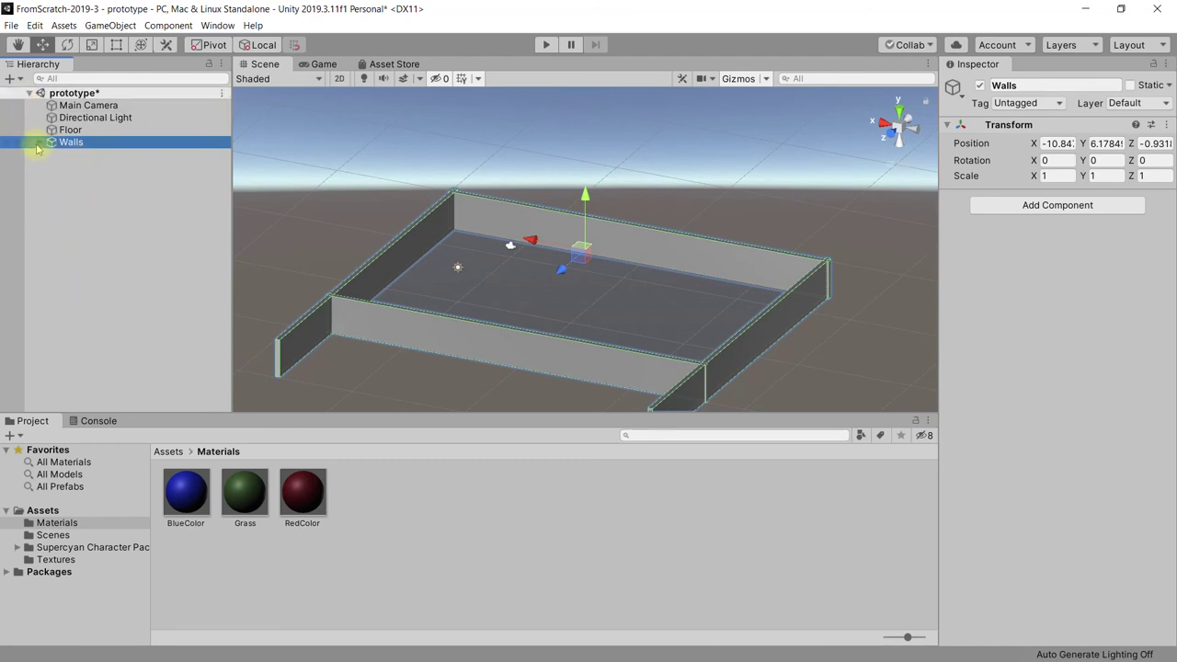
pyautogui.moveTo(561, 269)
pyautogui.mouseDown()
pyautogui.moveTo(483, 361)
pyautogui.moveTo(524, 343)
pyautogui.moveTo(481, 383)
pyautogui.moveTo(601, 266)
pyautogui.moveTo(567, 313)
pyautogui.moveTo(591, 295)
pyautogui.moveTo(315, 301)
pyautogui.mouseUp()
pyautogui.click(90, 46)
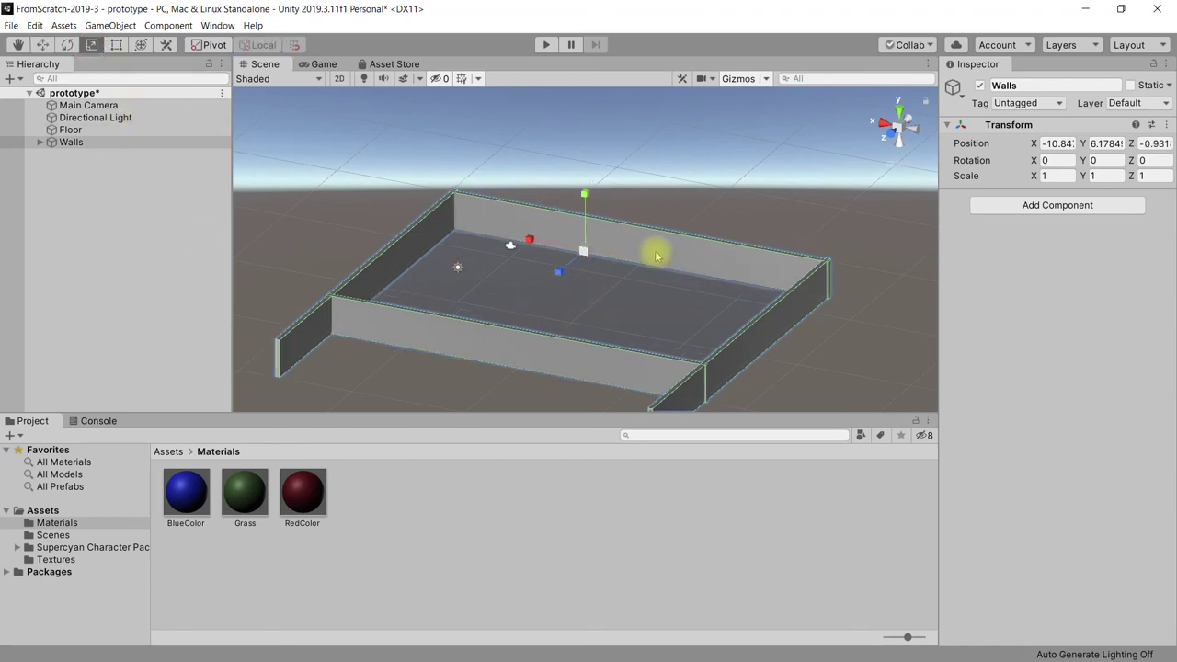
# - Try scaling and raising Walls with the gizmos, then undo both so its scale stays 1 × 1 × 1
pyautogui.moveTo(586, 195); pyautogui.dragTo(583, 157)
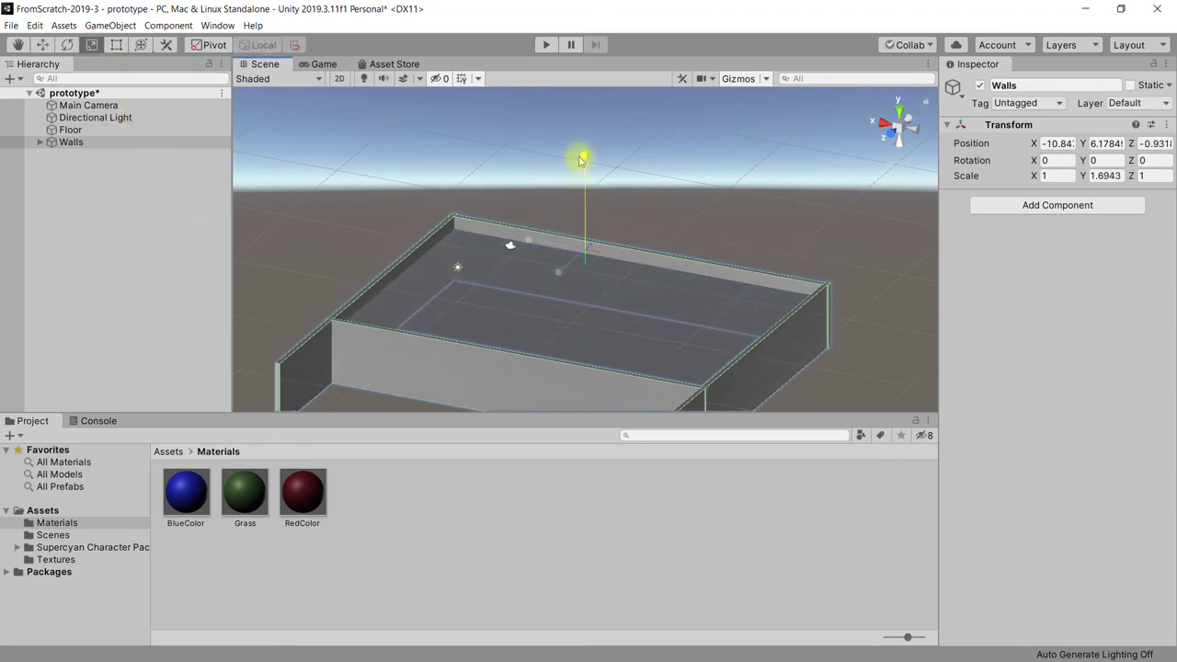
pyautogui.click(42, 44)
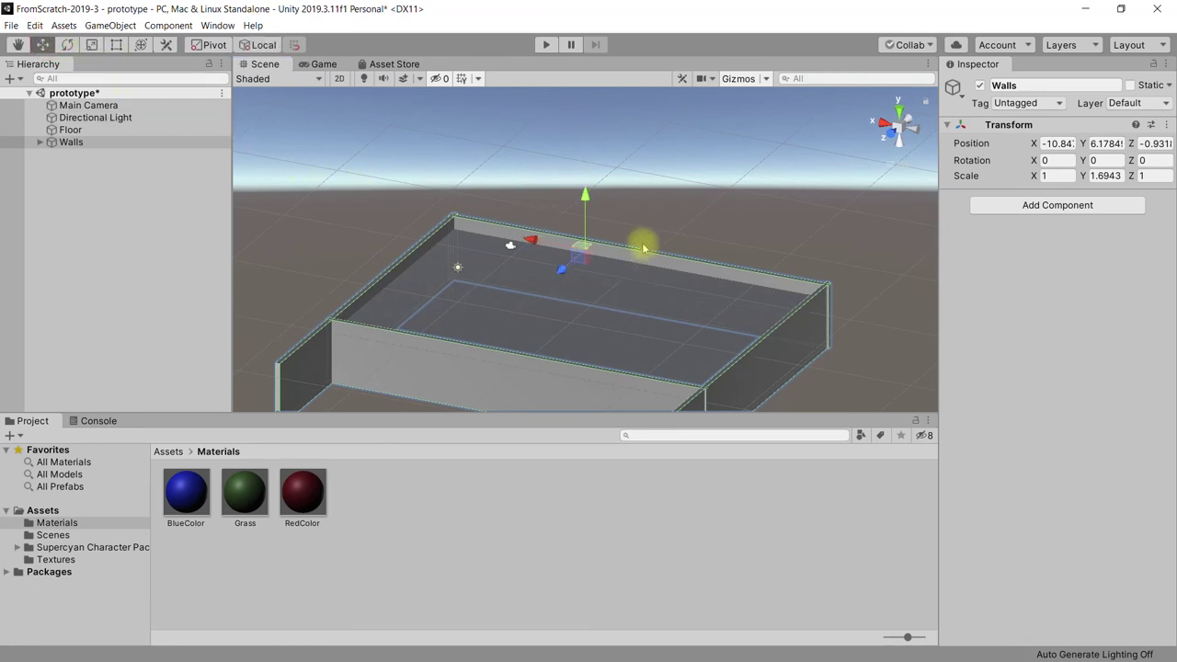
pyautogui.moveTo(586, 196)
pyautogui.mouseDown()
pyautogui.moveTo(586, 136)
pyautogui.moveTo(589, 151)
pyautogui.mouseUp()
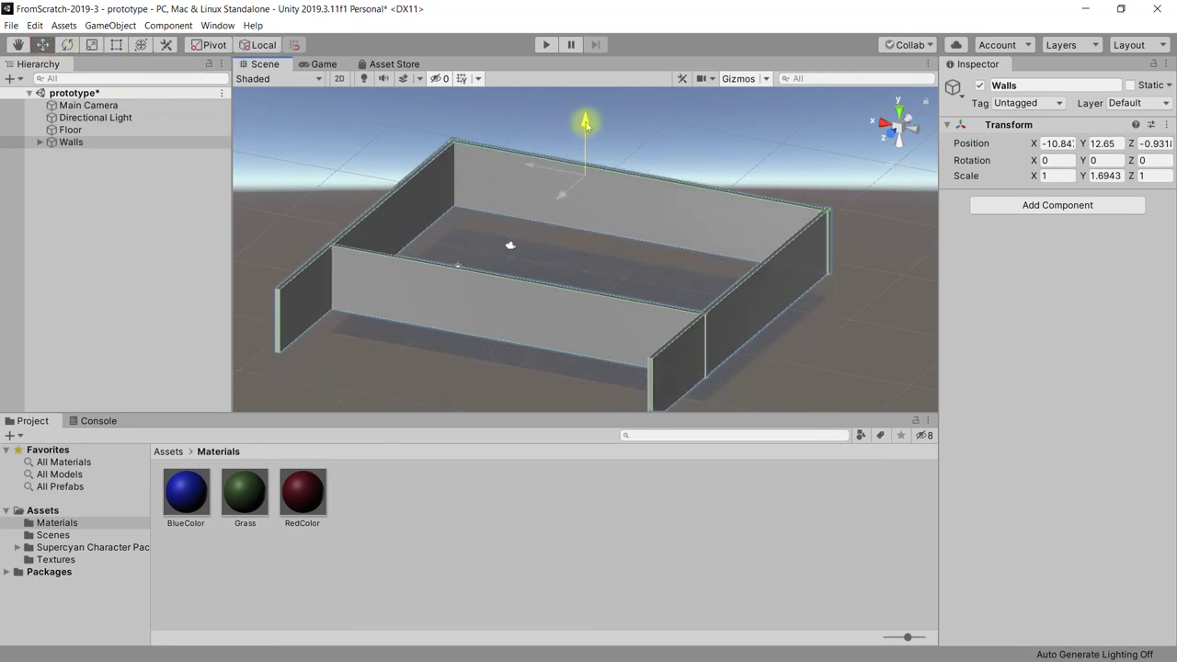
pyautogui.hotkey('ctrl', 'z')
pyautogui.hotkey('ctrl', 'z')
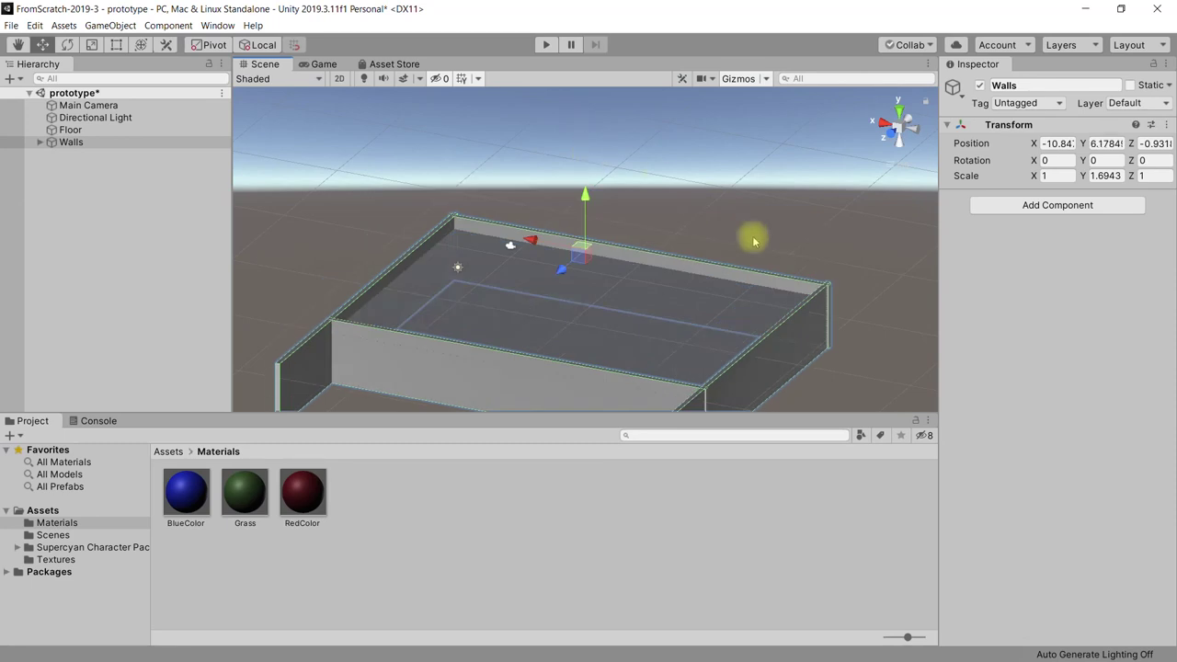
pyautogui.hotkey('ctrl', 'z')
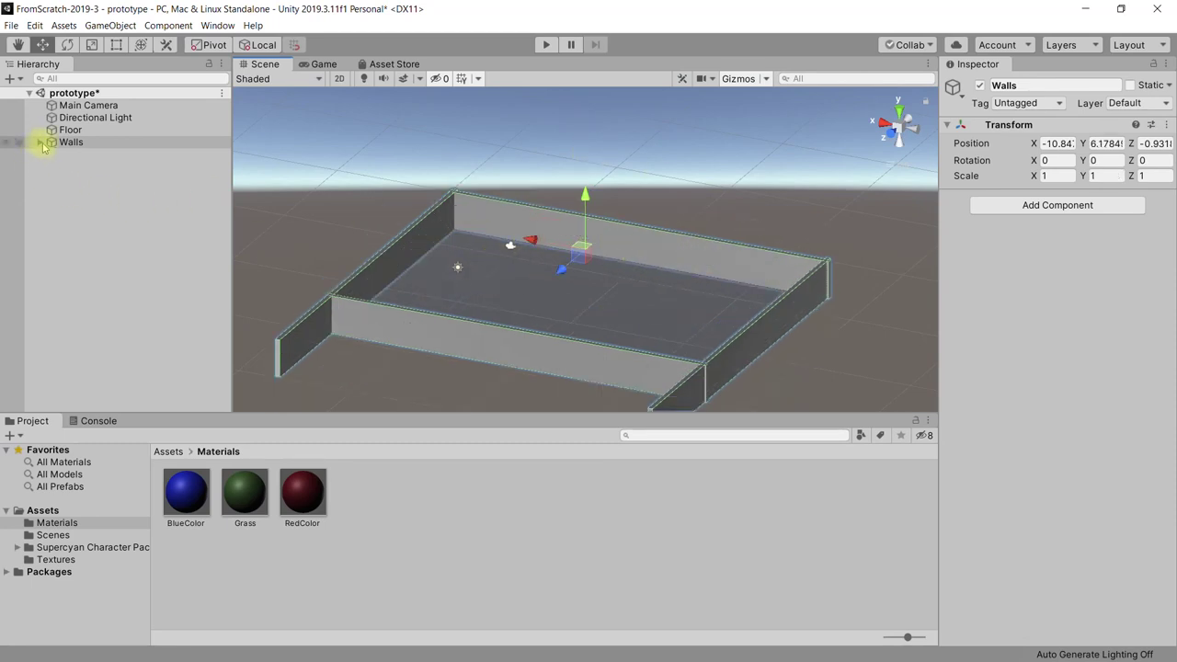
pyautogui.click(1045, 176)
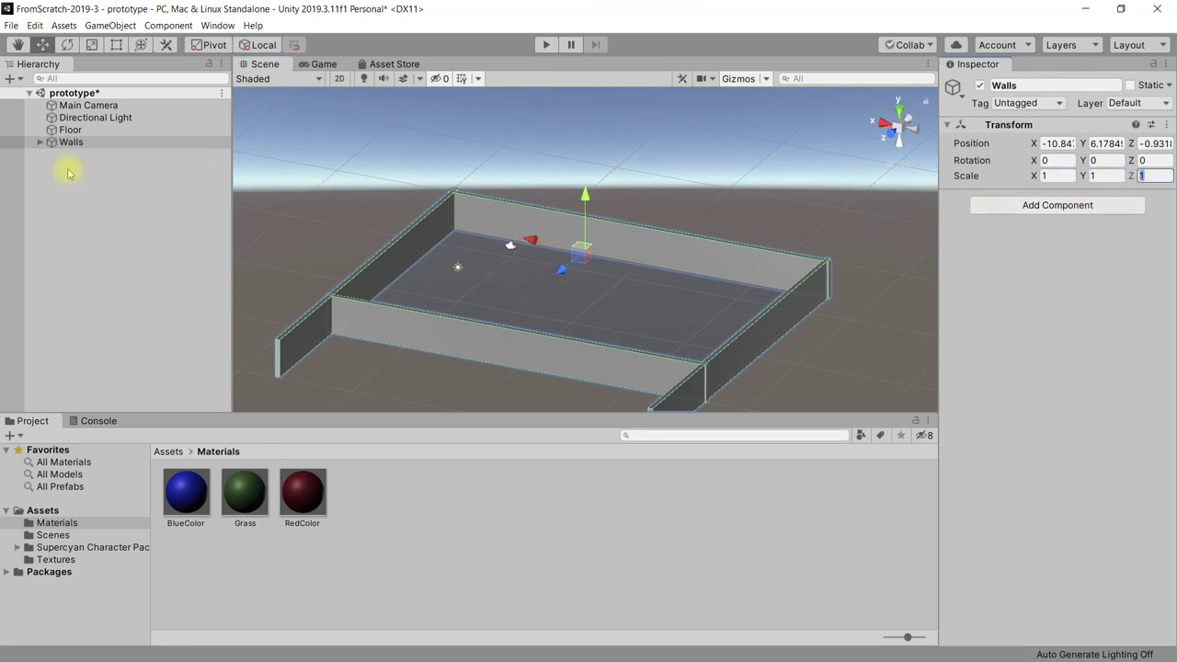
# - Expand Walls in the Hierarchy to list its four walls and reselect the group
pyautogui.click(39, 144)
pyautogui.click(86, 178)
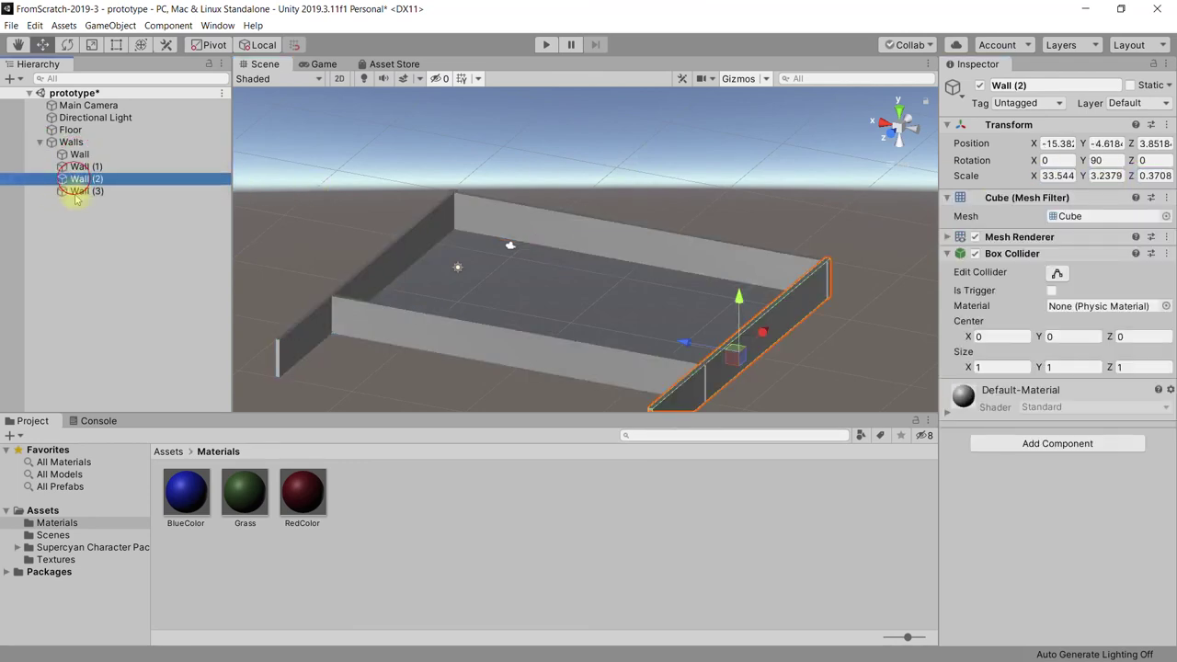
pyautogui.keyDown('ctrl'); pyautogui.click(85, 178); pyautogui.keyUp('ctrl')
pyautogui.click(72, 143)
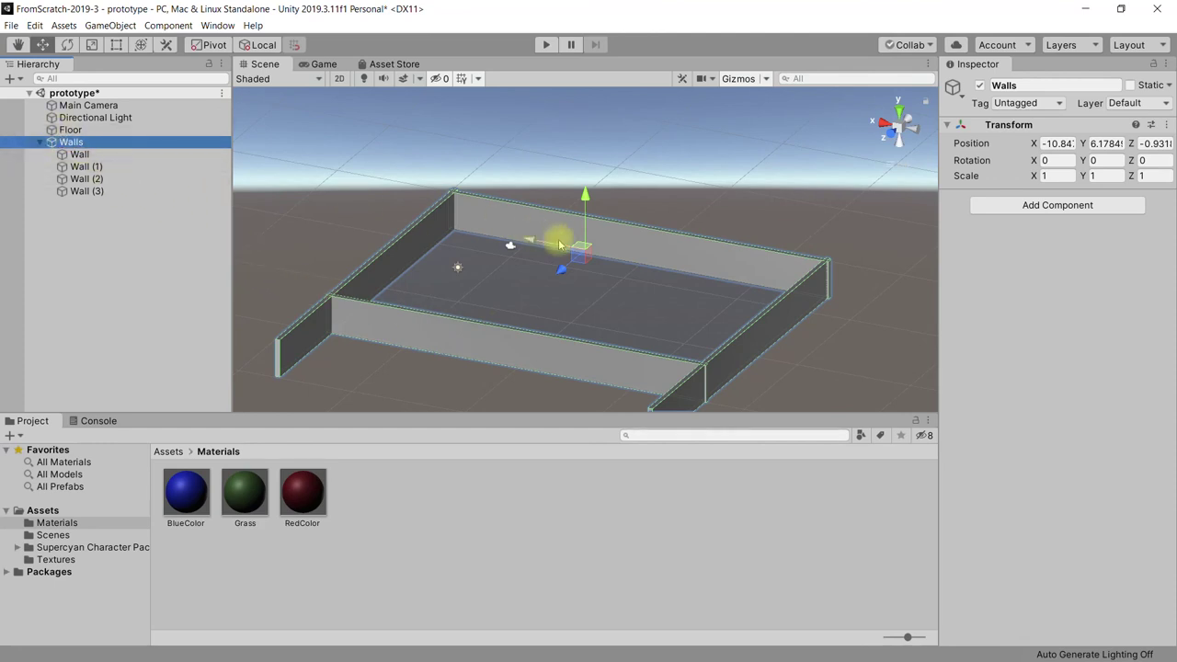
# - Create a new empty object from the Hierarchy context menu and name it Room
pyautogui.rightClick(82, 236)
pyautogui.click(129, 360)
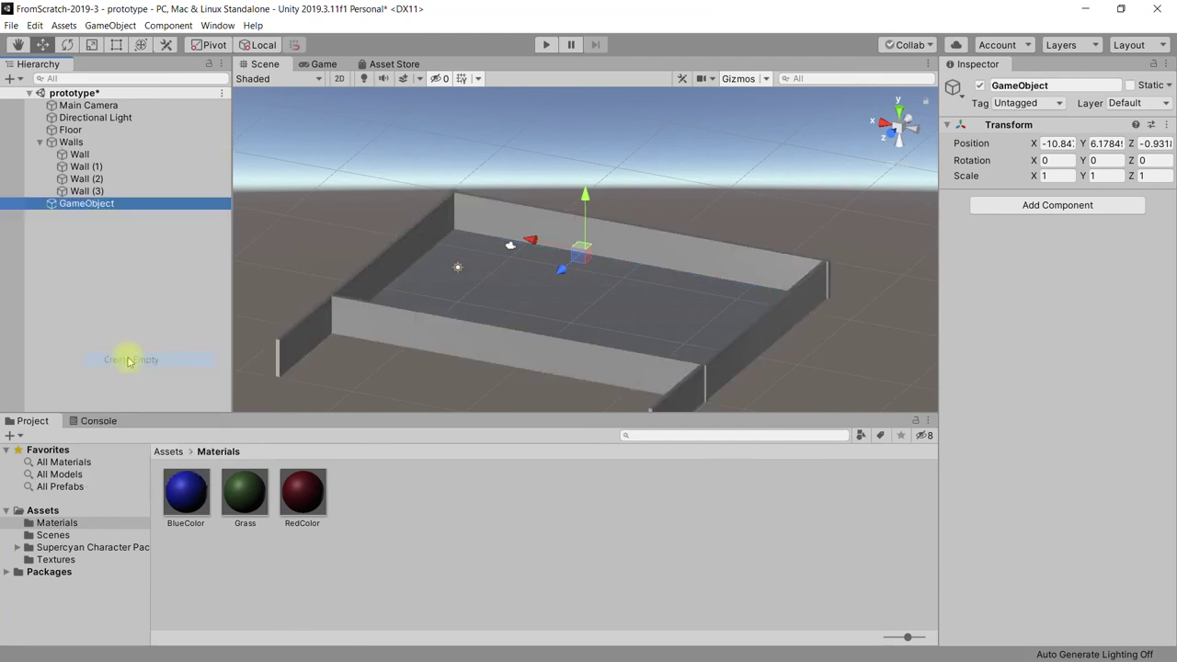
pyautogui.click(1063, 85)
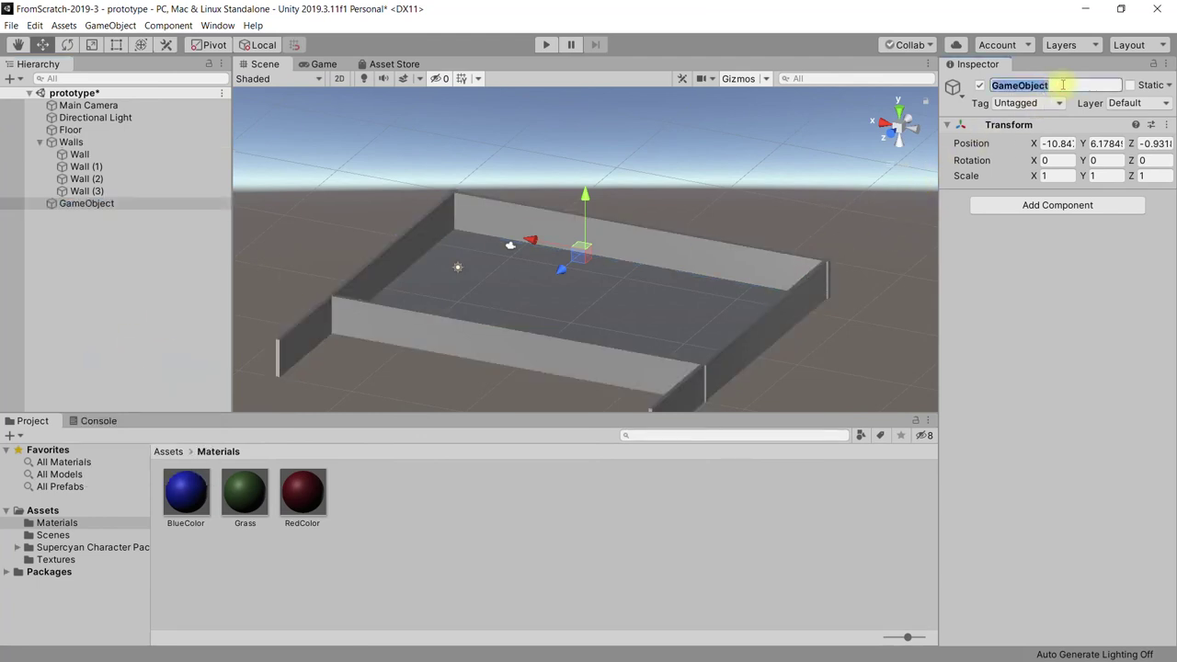
pyautogui.write('Room')
pyautogui.press('Return')
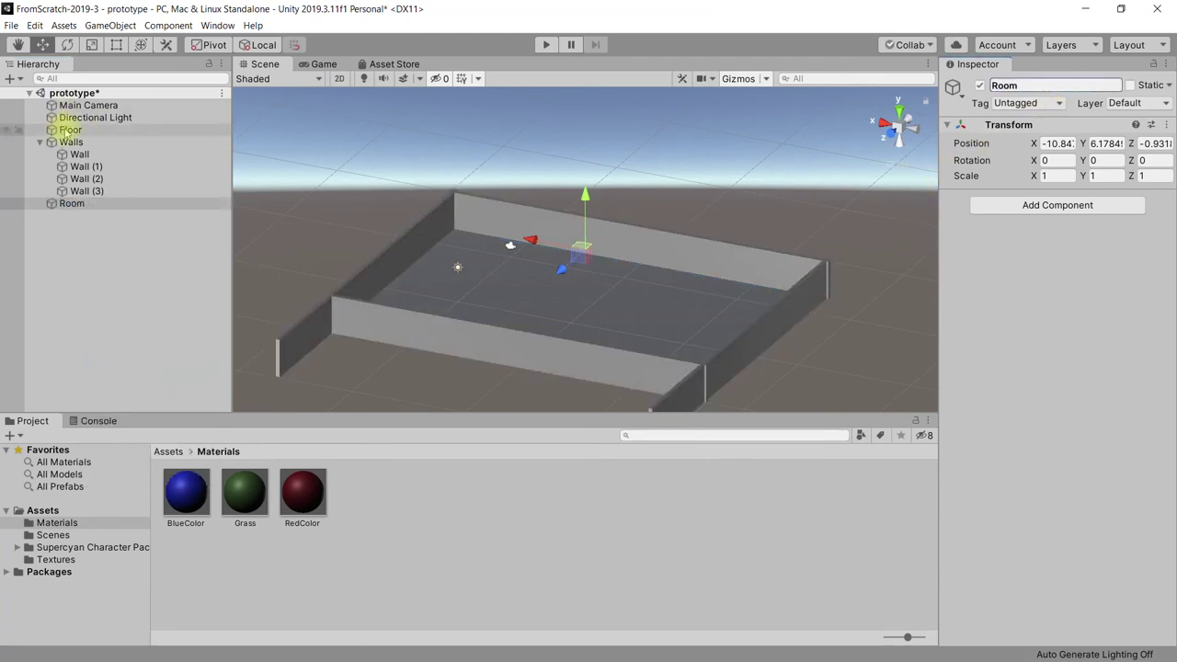
# - Nest Floor and Walls under Room, checking the foldouts, and select Room
pyautogui.click(41, 142)
pyautogui.click(66, 130)
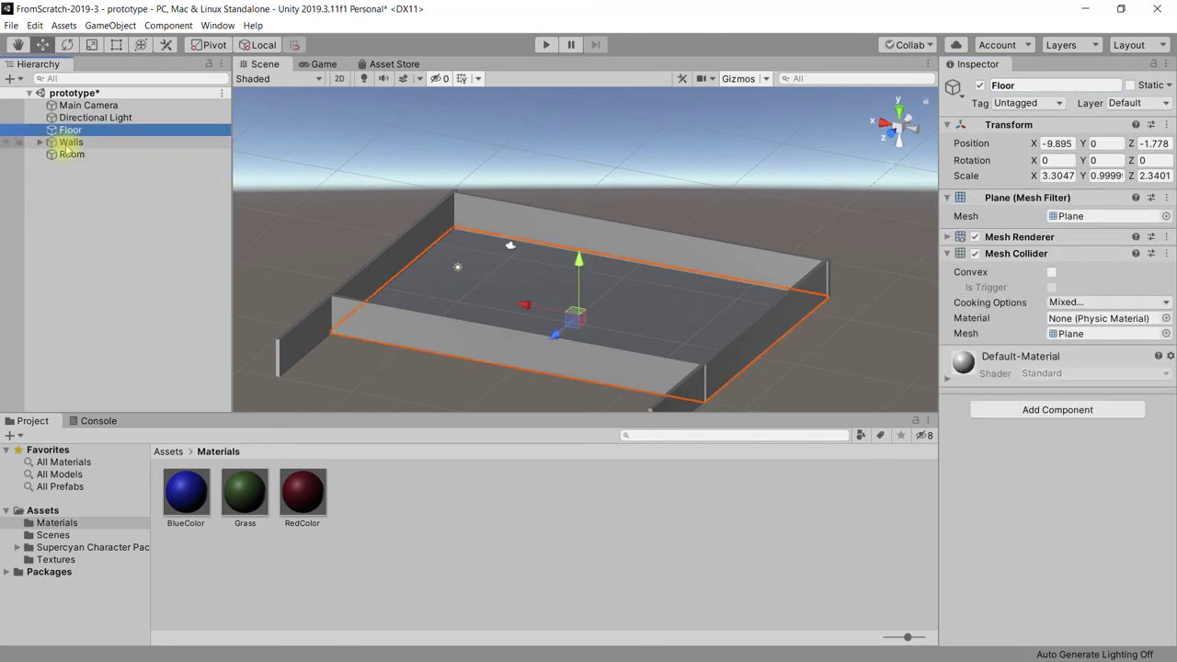
pyautogui.keyDown('ctrl'); pyautogui.click(70, 143); pyautogui.keyUp('ctrl')
pyautogui.moveTo(61, 129); pyautogui.dragTo(70, 154)
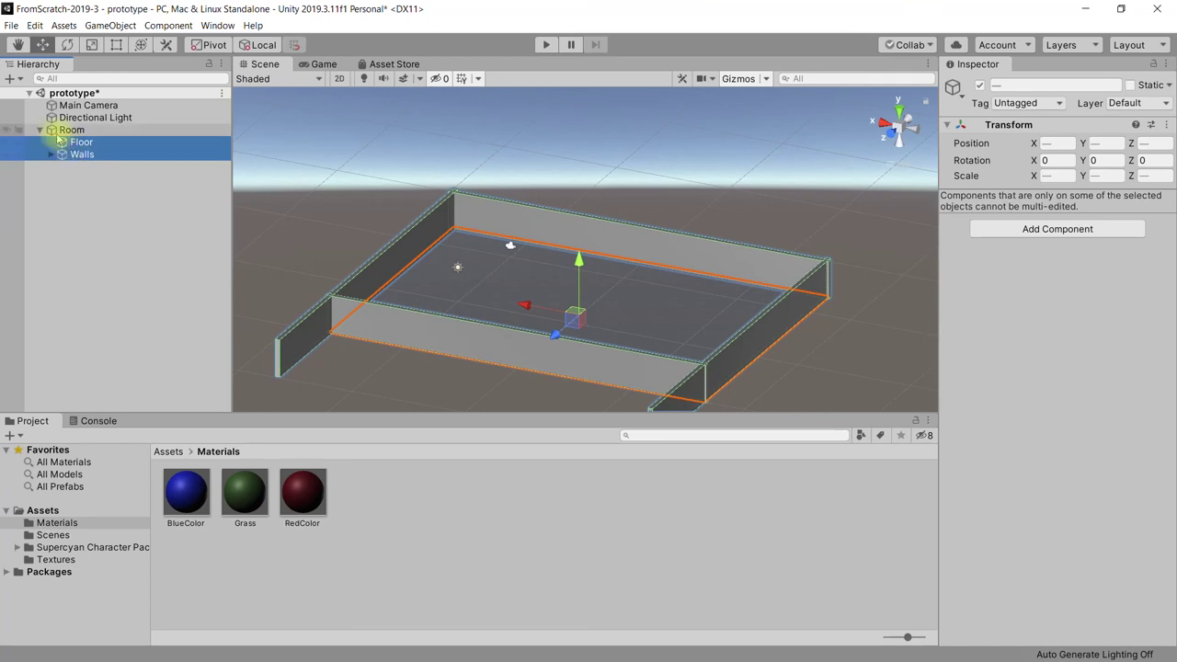
pyautogui.click(40, 129)
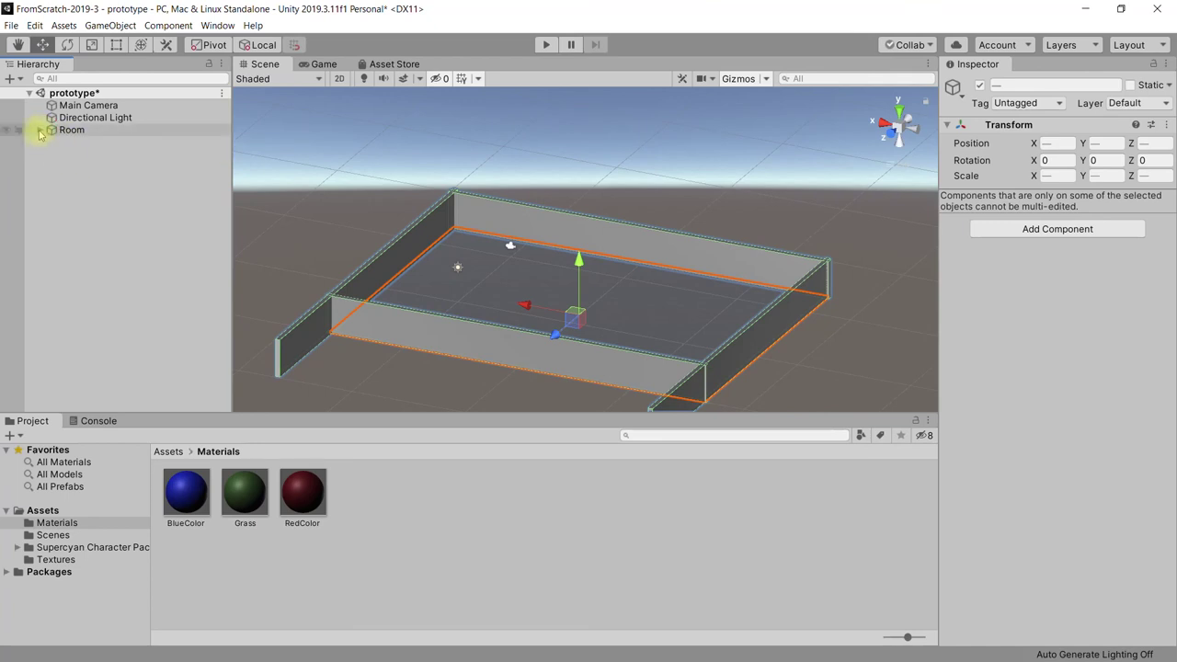
pyautogui.click(40, 130)
pyautogui.click(52, 155)
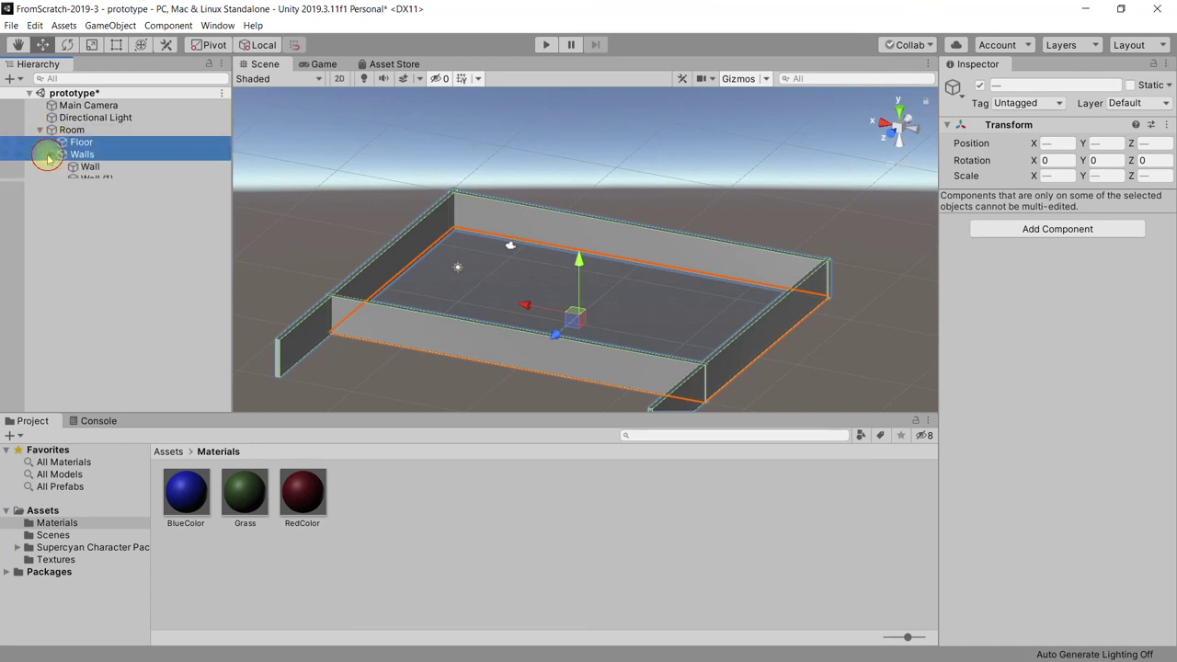
pyautogui.click(50, 154)
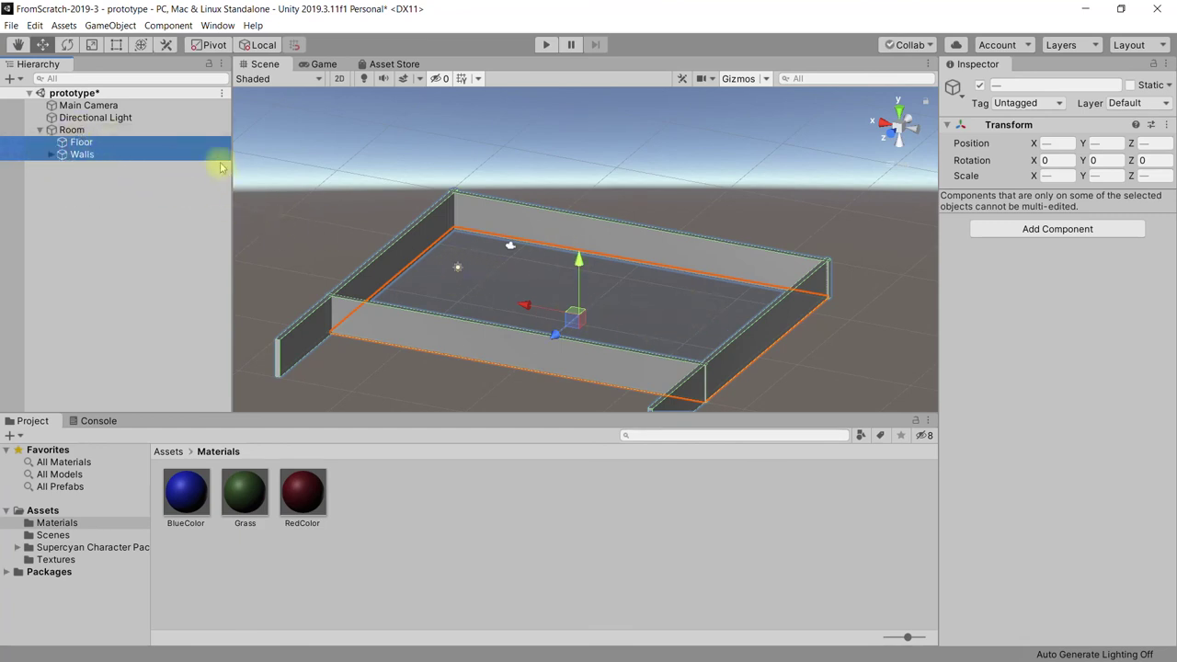
pyautogui.click(77, 132)
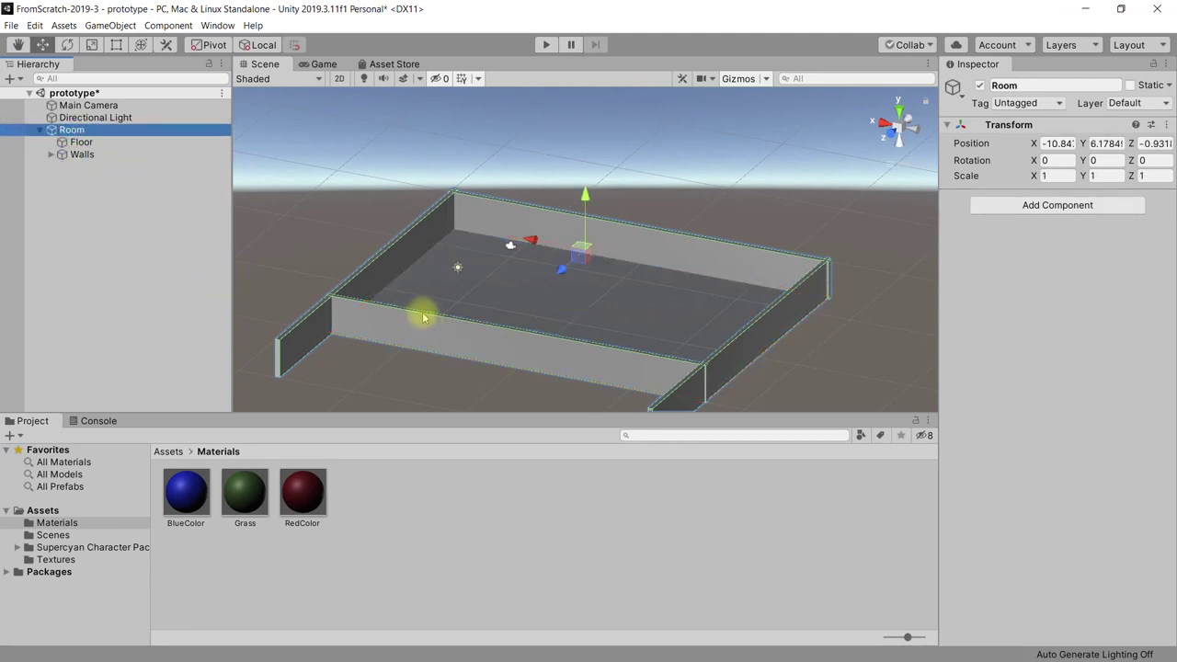